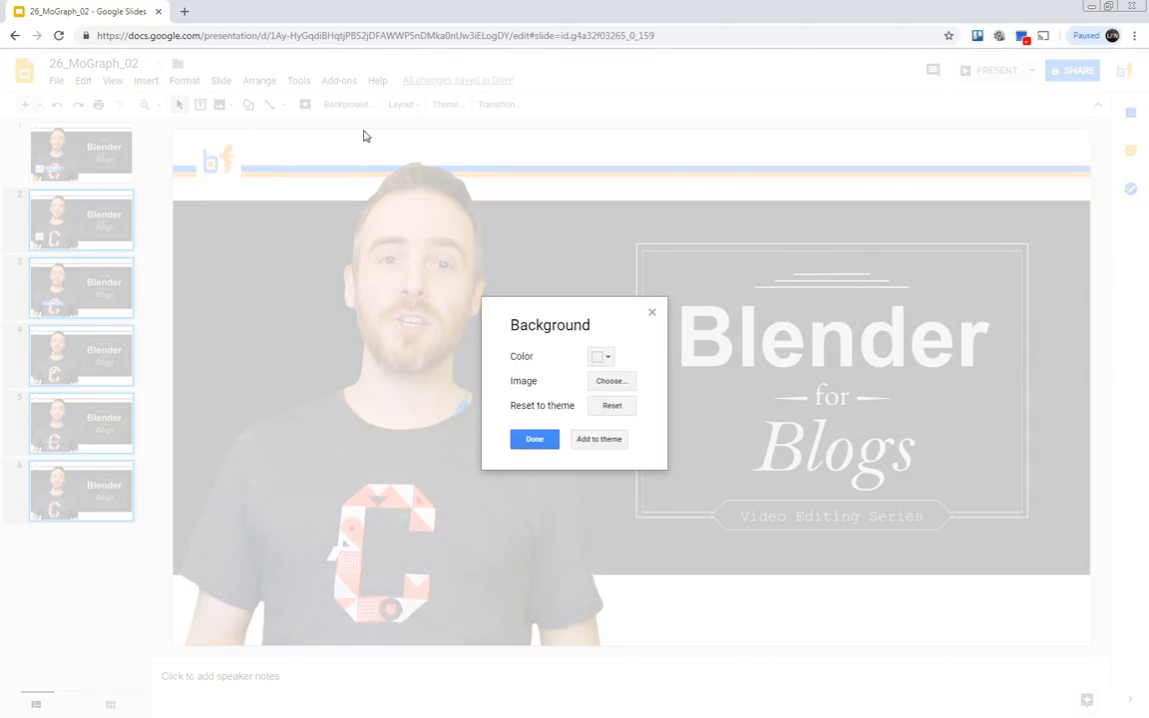
# Set the background color of slides 2 to 6 to Transparent.
pyautogui.click(606, 358)
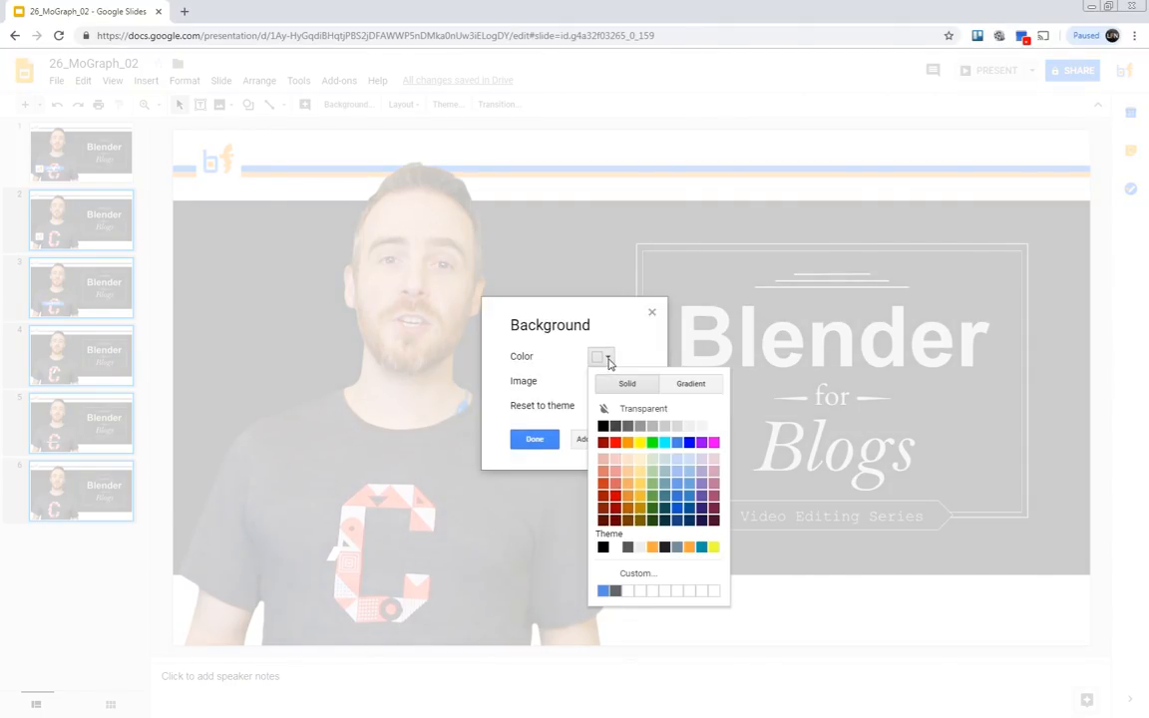
pyautogui.click(633, 409)
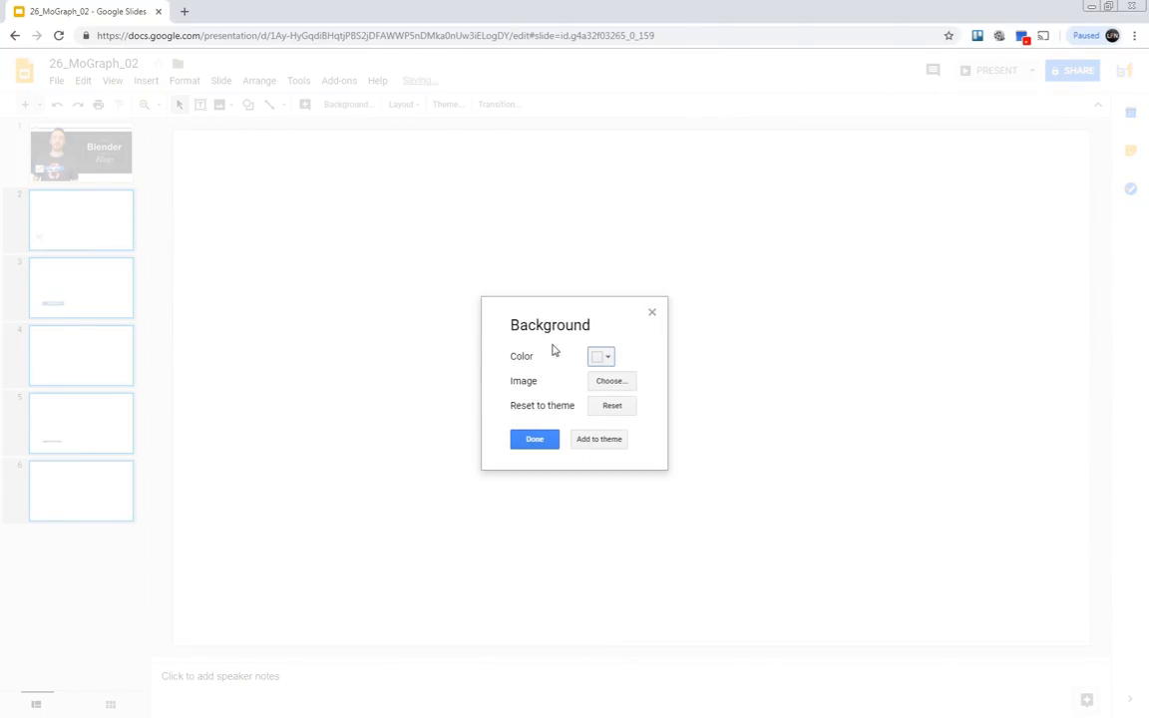
pyautogui.click(535, 440)
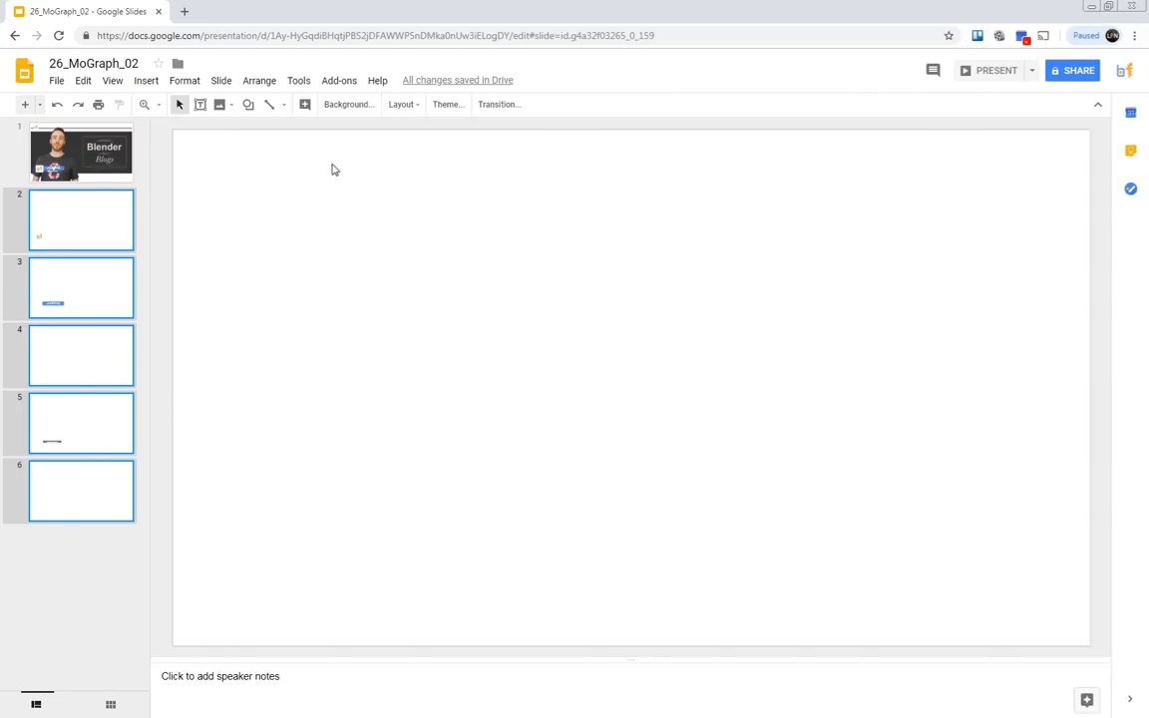
# Try to export the slides as PNG images with the Slides Toolbox add-on.
pyautogui.click(337, 84)
pyautogui.moveTo(396, 142)
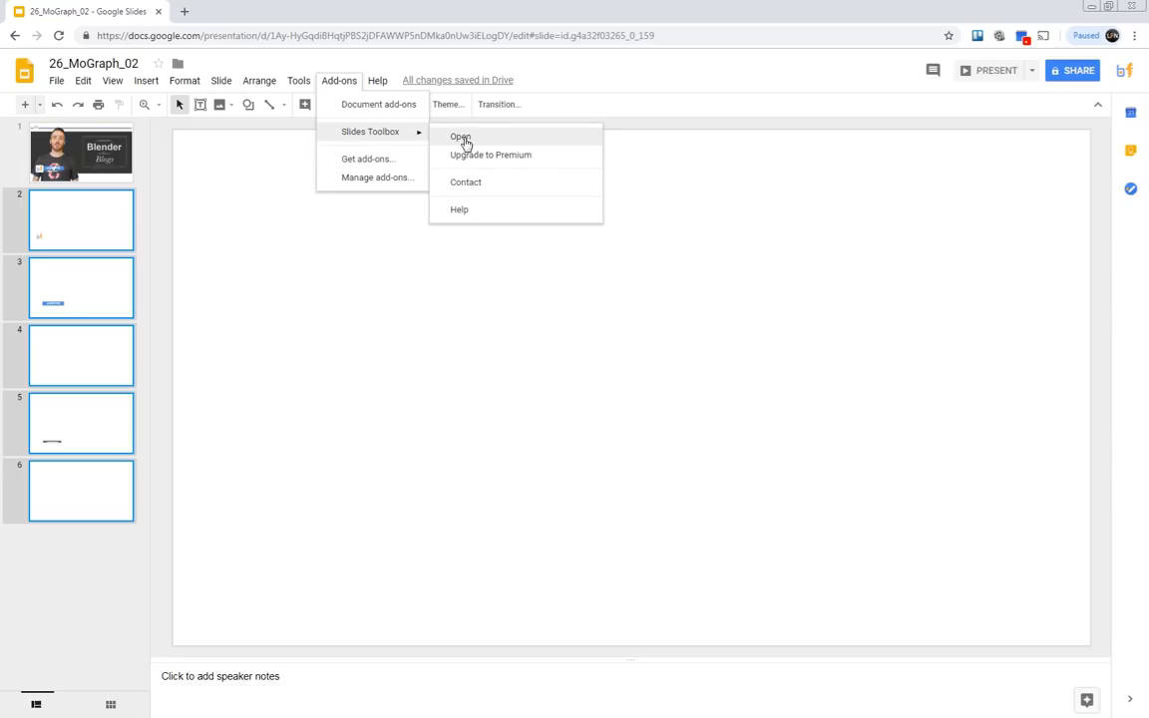
pyautogui.click(463, 138)
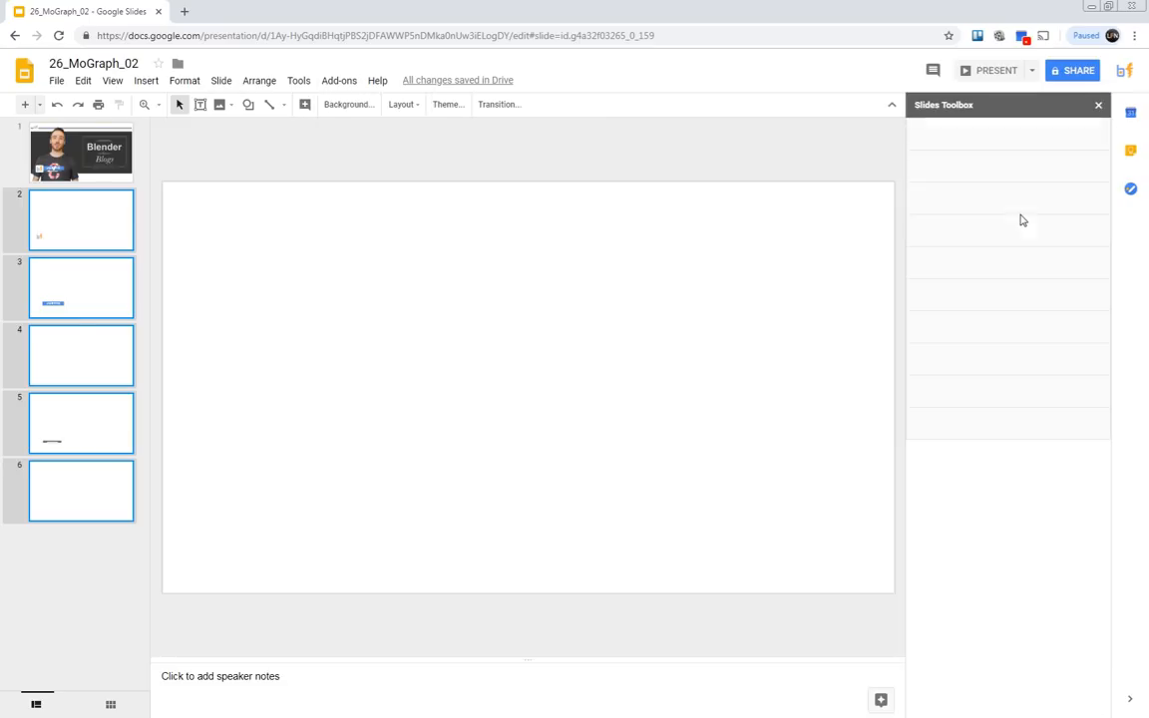
pyautogui.click(958, 236)
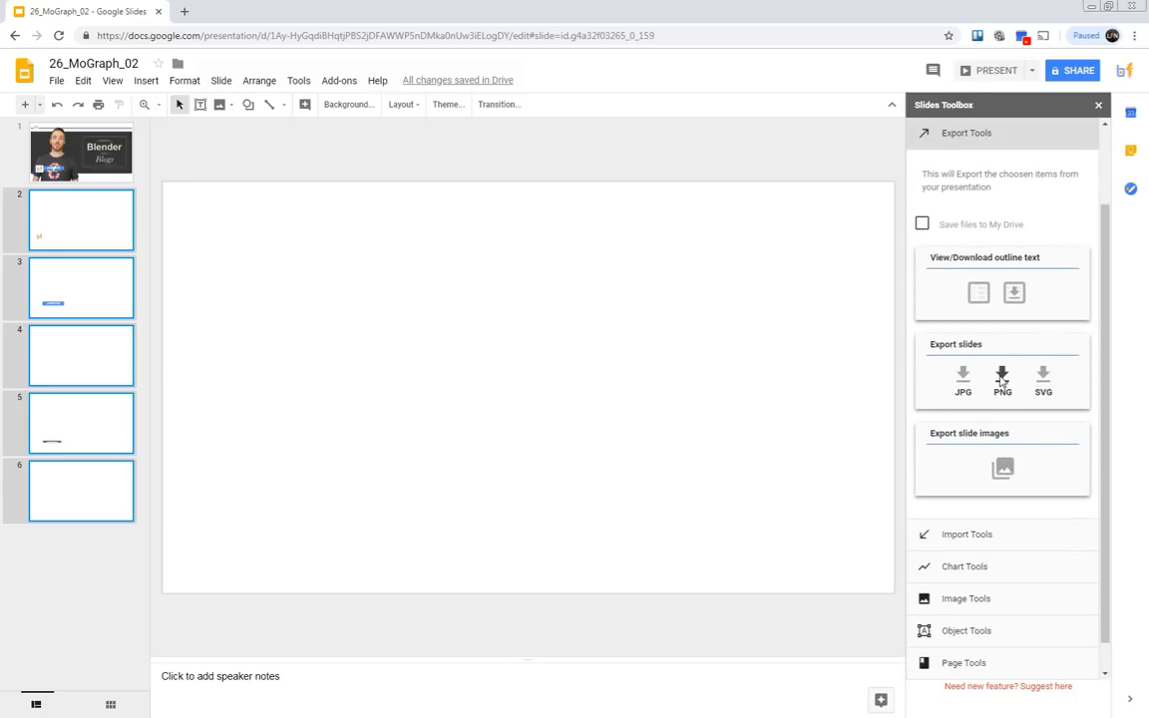
pyautogui.click(1003, 378)
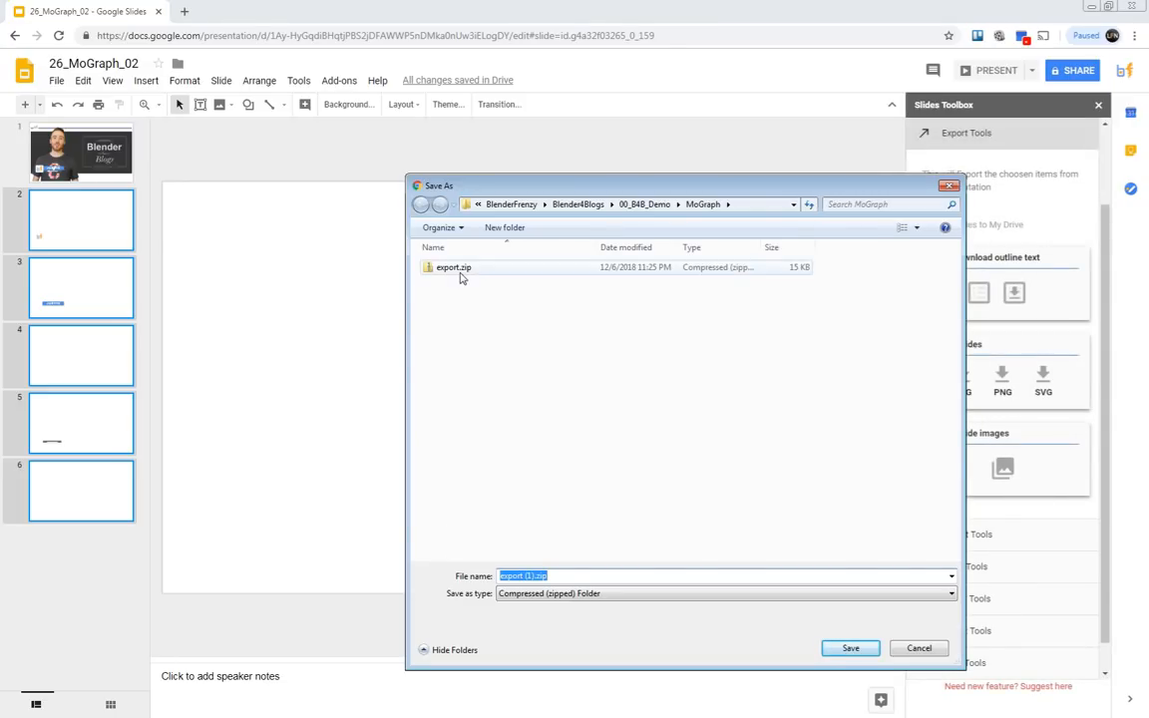
pyautogui.click(927, 648)
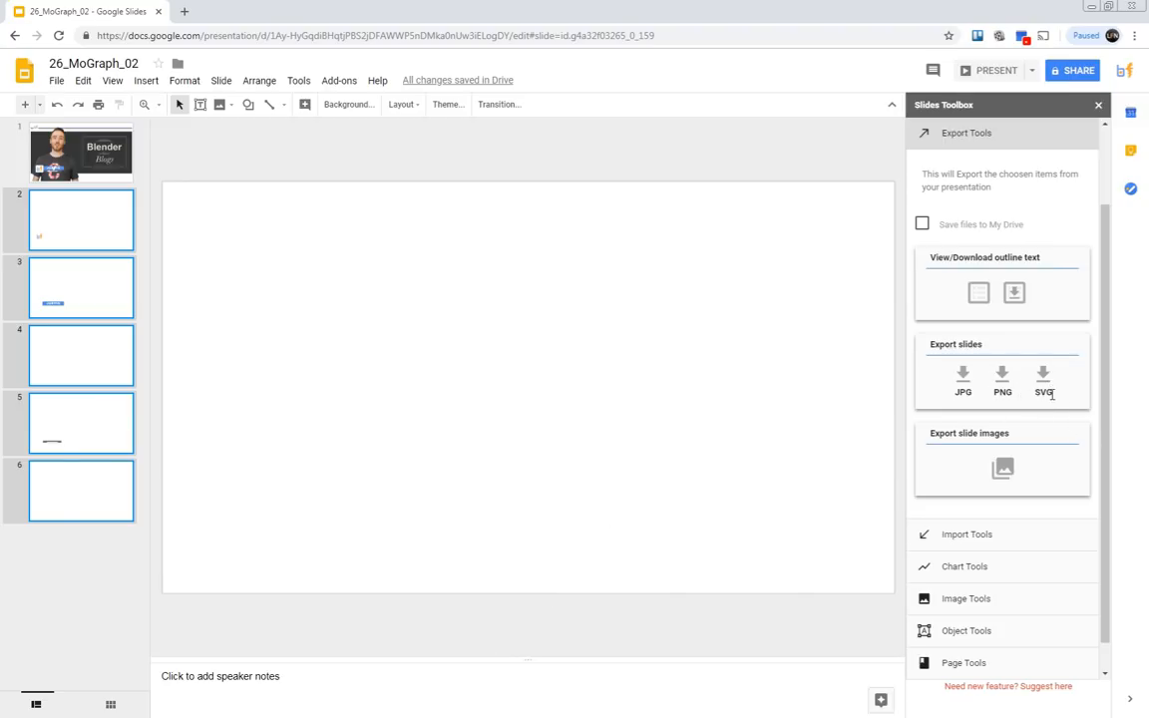
pyautogui.click(1099, 108)
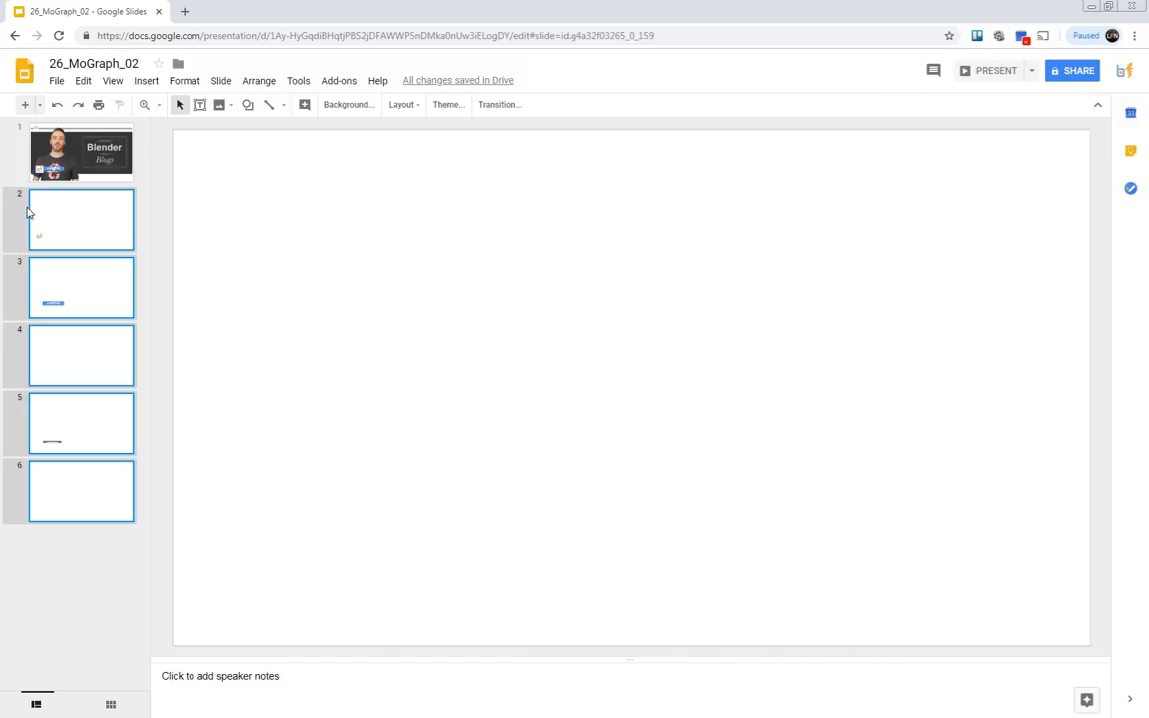
# Look through slides 2 to 6 one by one and check the image formats available for downloading the current slide.
pyautogui.click(85, 209)
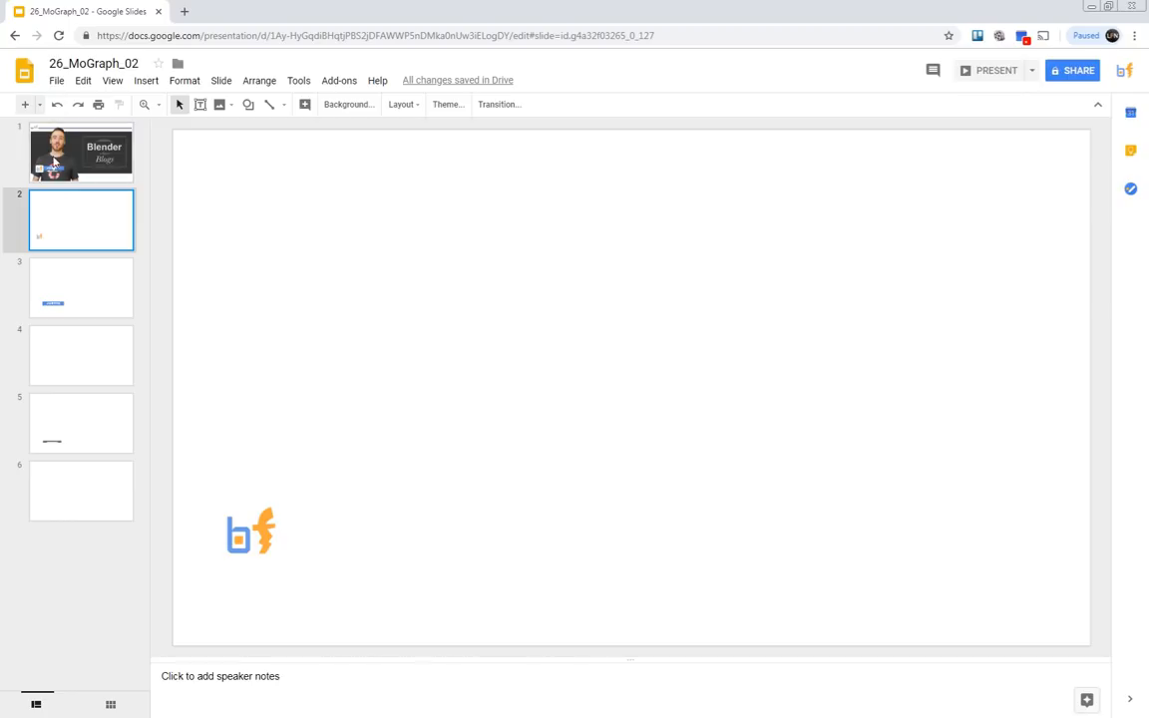
pyautogui.click(62, 307)
pyautogui.click(78, 219)
pyautogui.click(56, 81)
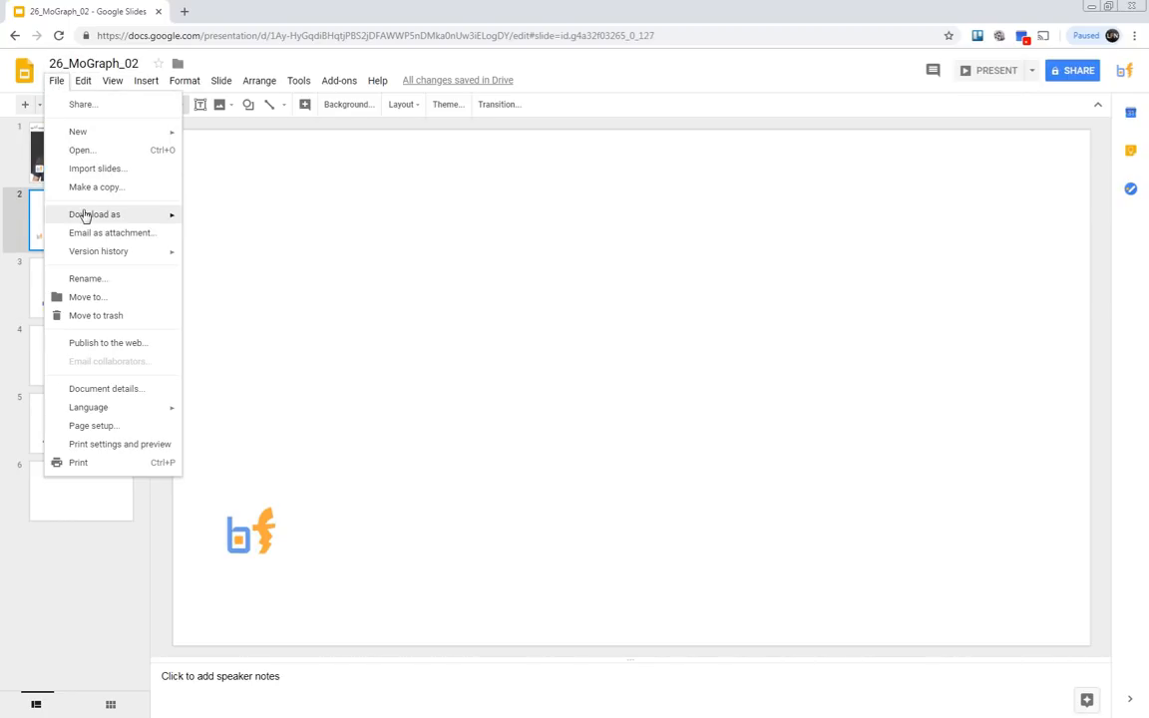
pyautogui.moveTo(85, 215)
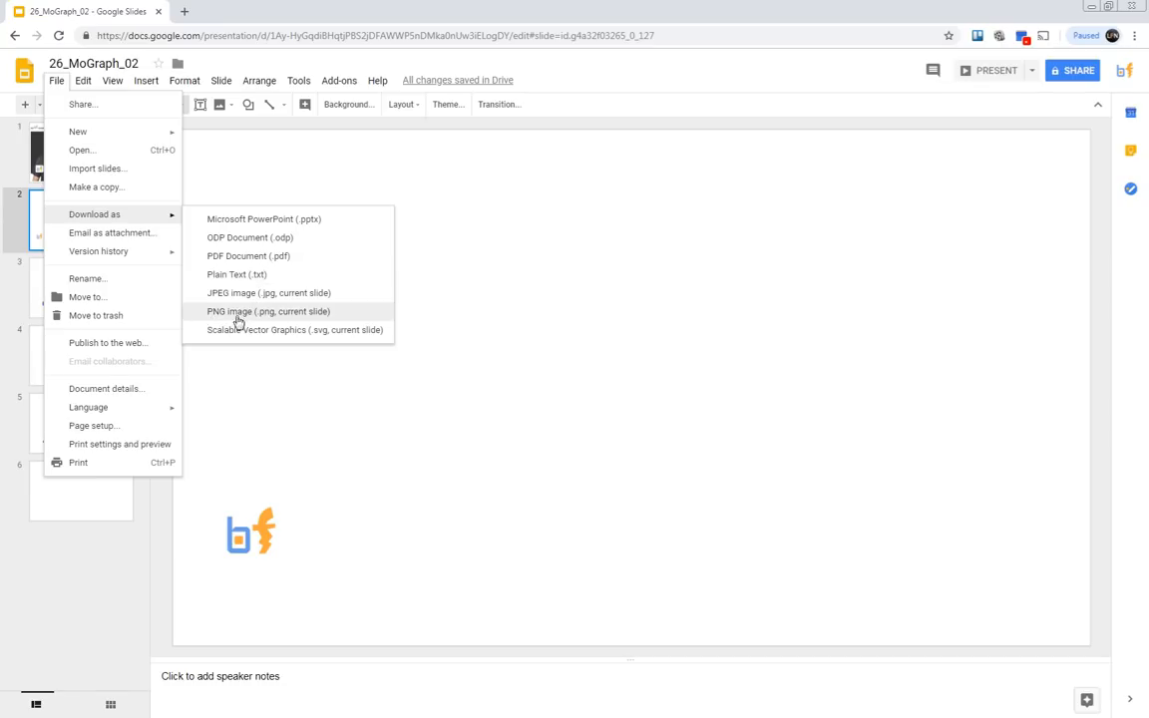
pyautogui.click(31, 230)
pyautogui.click(55, 309)
pyautogui.click(67, 364)
pyautogui.click(82, 419)
pyautogui.click(88, 469)
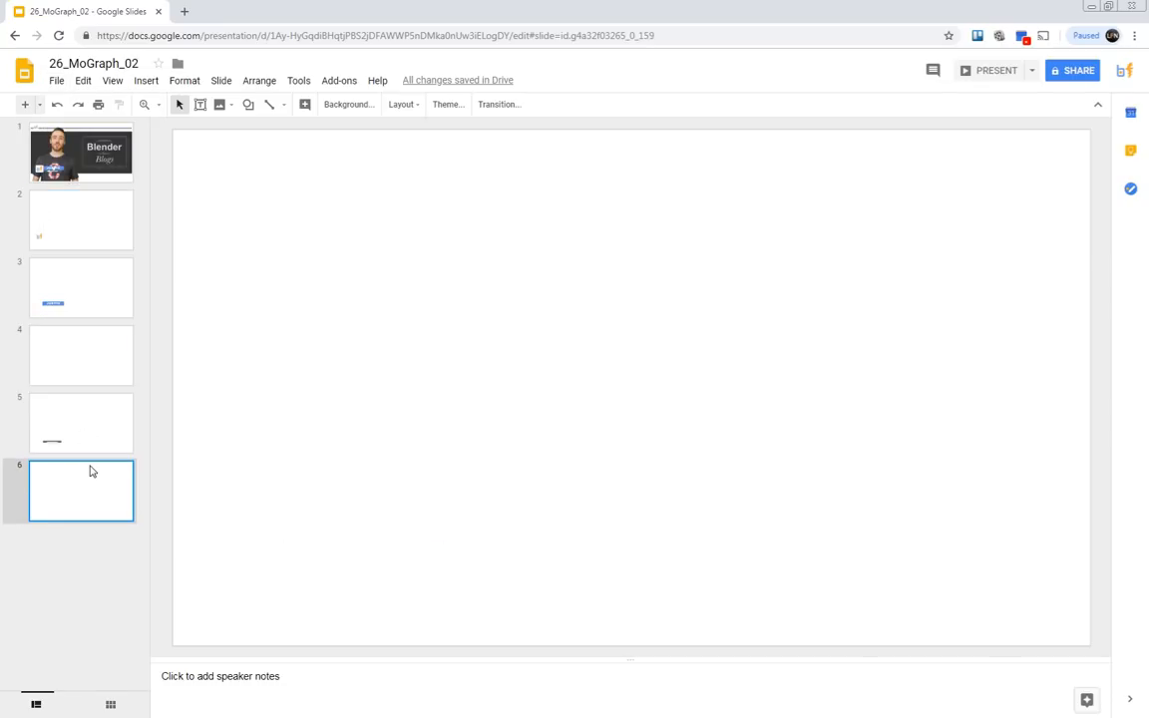
pyautogui.click(87, 217)
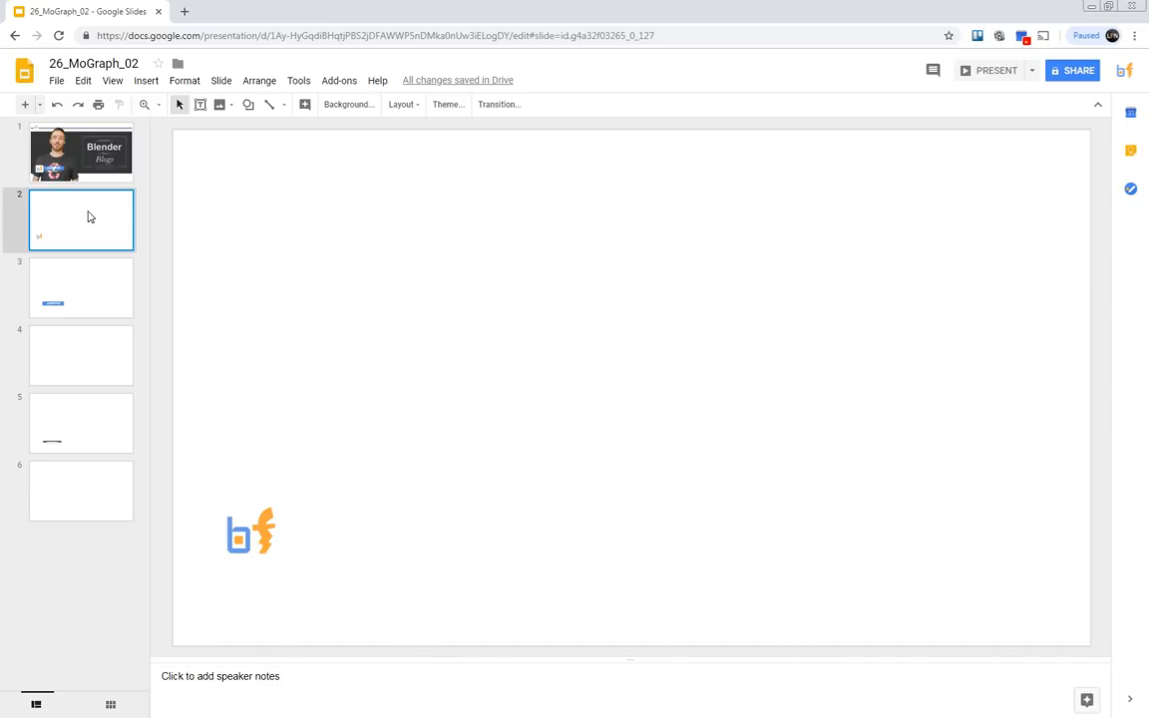
pyautogui.click(344, 83)
pyautogui.moveTo(379, 78)
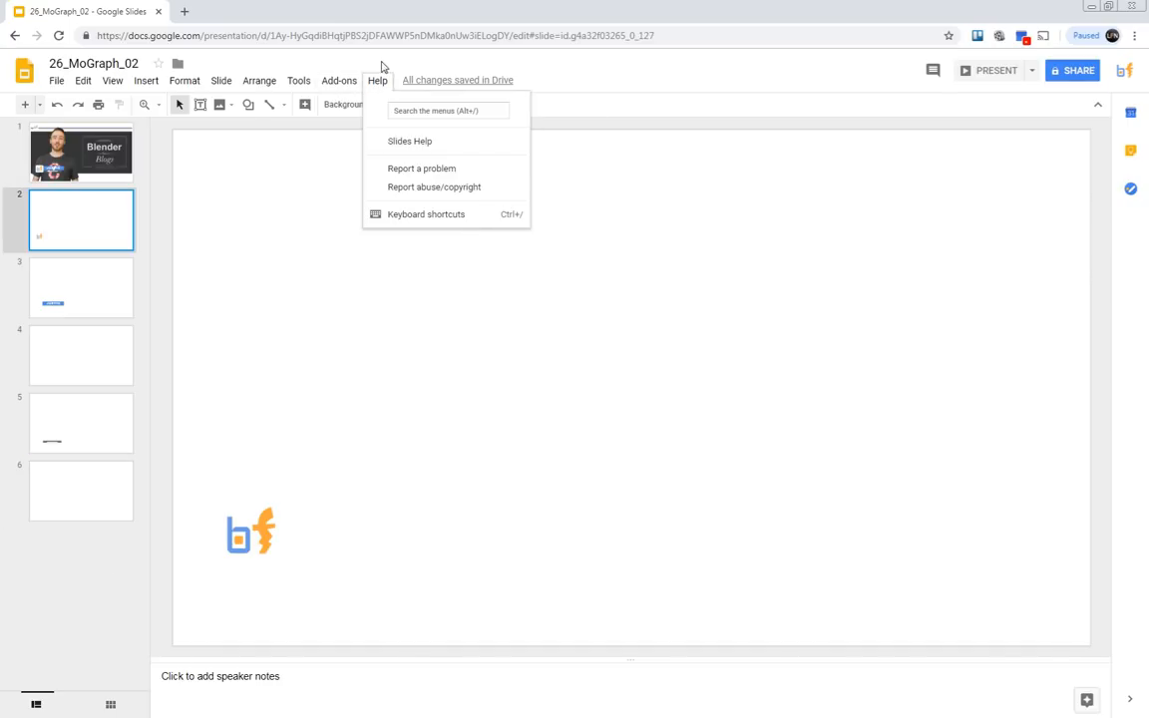
pyautogui.click(616, 66)
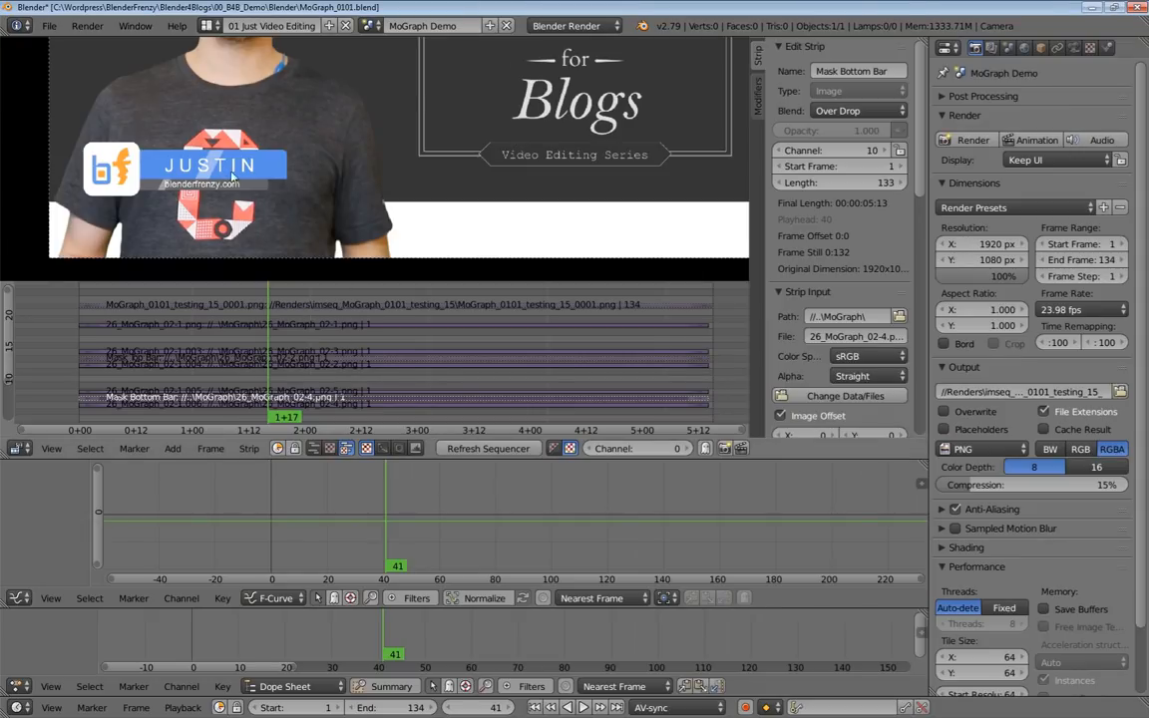
# In Blender, play back the finished lower-third animation in the MoGraph Demo scene and scrub through its timeline.
pyautogui.hotkey('alt', 'a')
pyautogui.moveTo(298, 329); pyautogui.dragTo(267, 371)
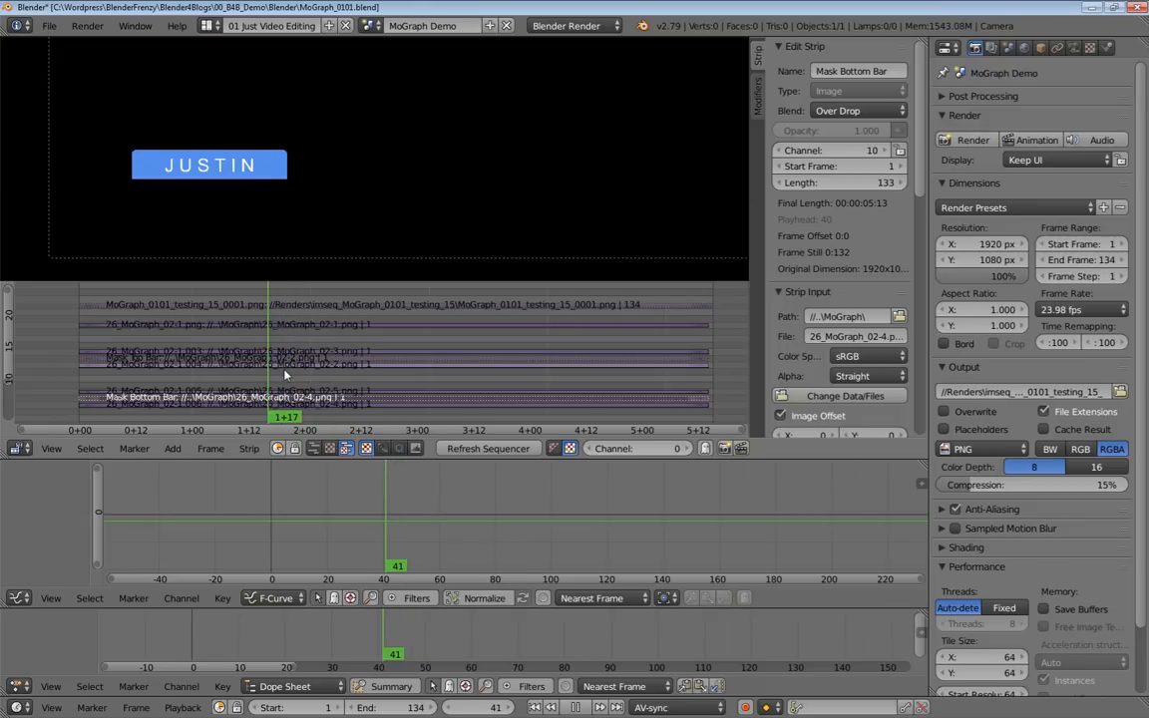
pyautogui.moveTo(256, 390); pyautogui.dragTo(252, 413)
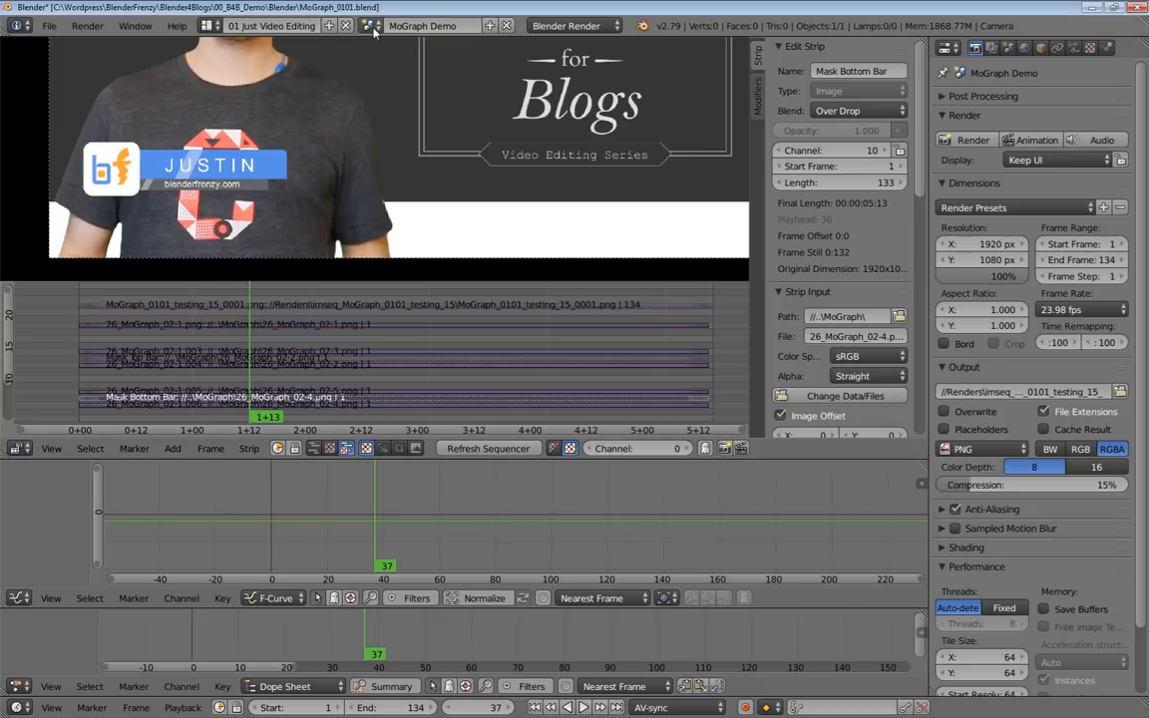
# Create a new empty scene for rebuilding the lower third in the video sequencer.
pyautogui.click(491, 26)
pyautogui.click(437, 57)
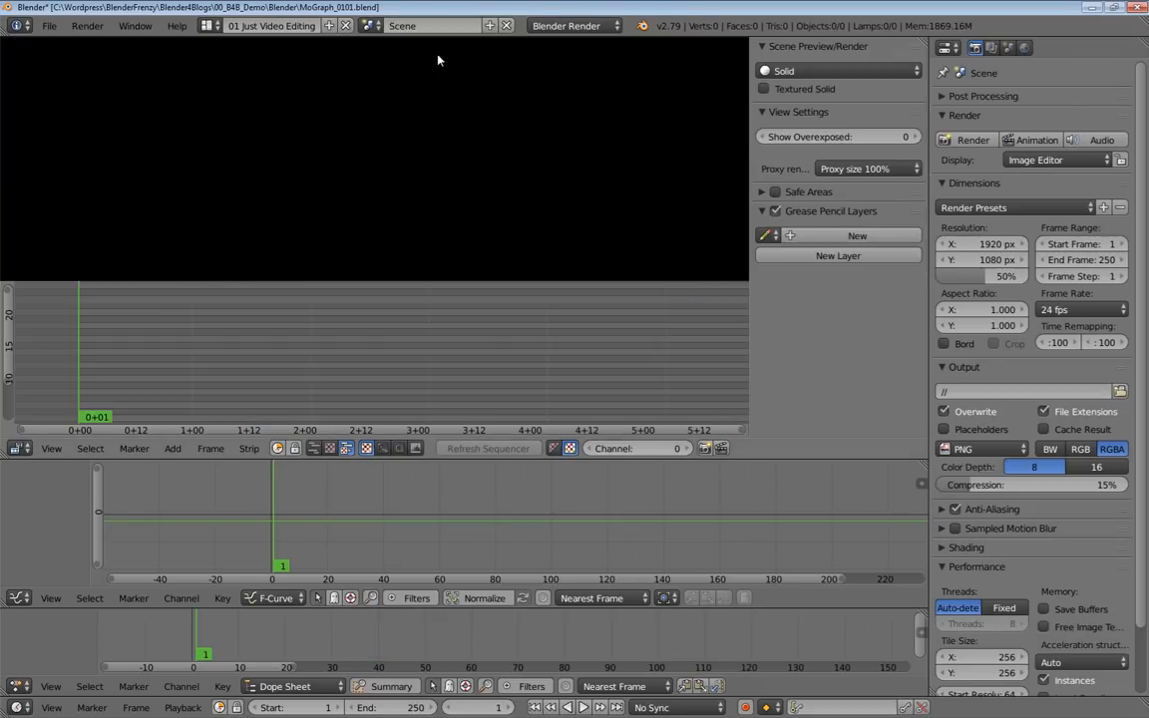
pyautogui.moveTo(182, 384); pyautogui.dragTo(156, 380, button='middle')
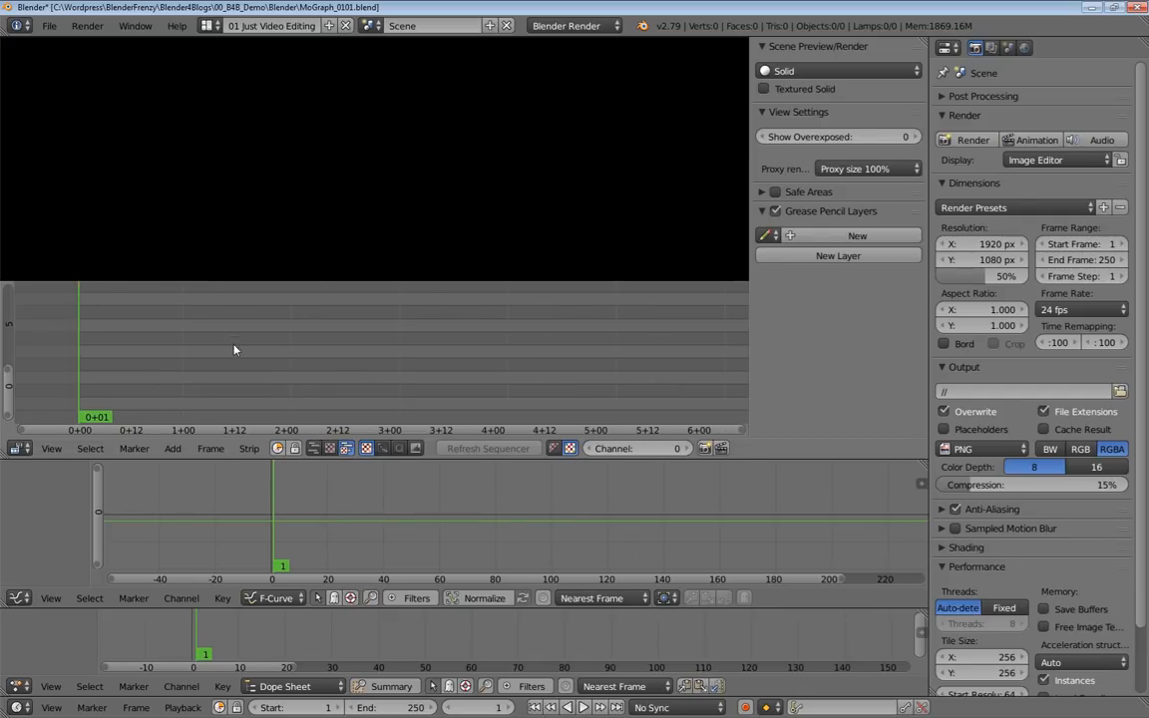
# Add BF_Mograph_02_big-01_bkgrd_demo_02.png as a background image strip at frame 1 in channel 1.
pyautogui.hotkey('shift', 'a')
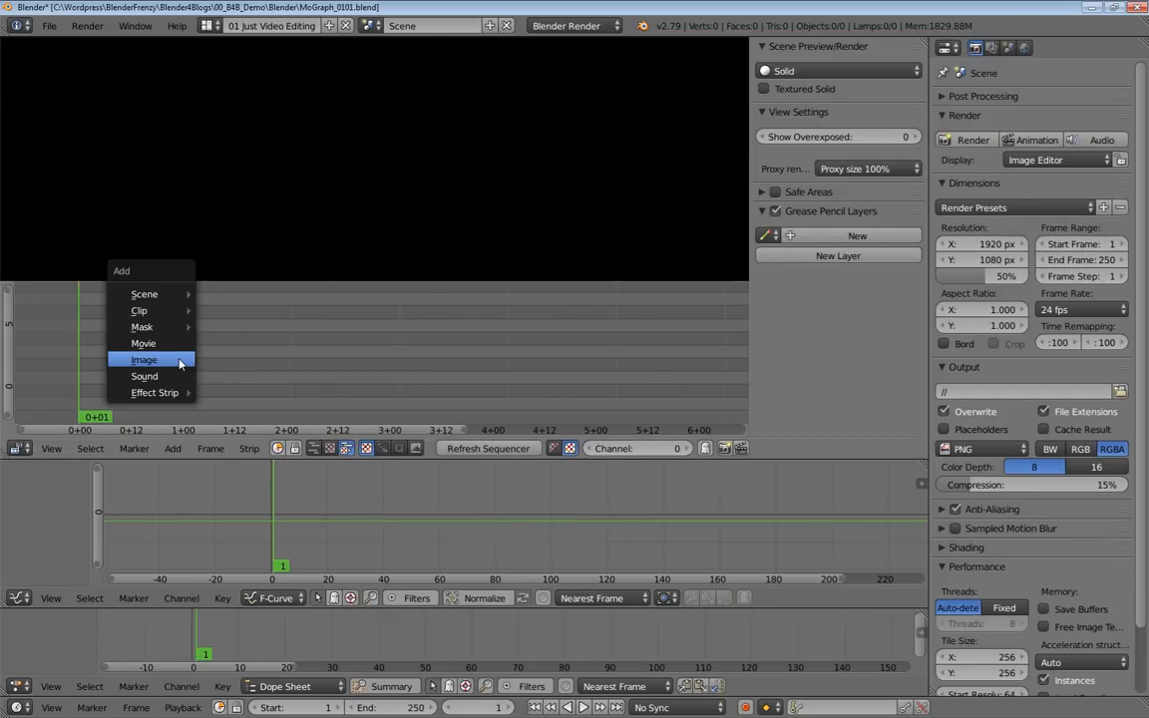
pyautogui.click(180, 364)
pyautogui.click(321, 251)
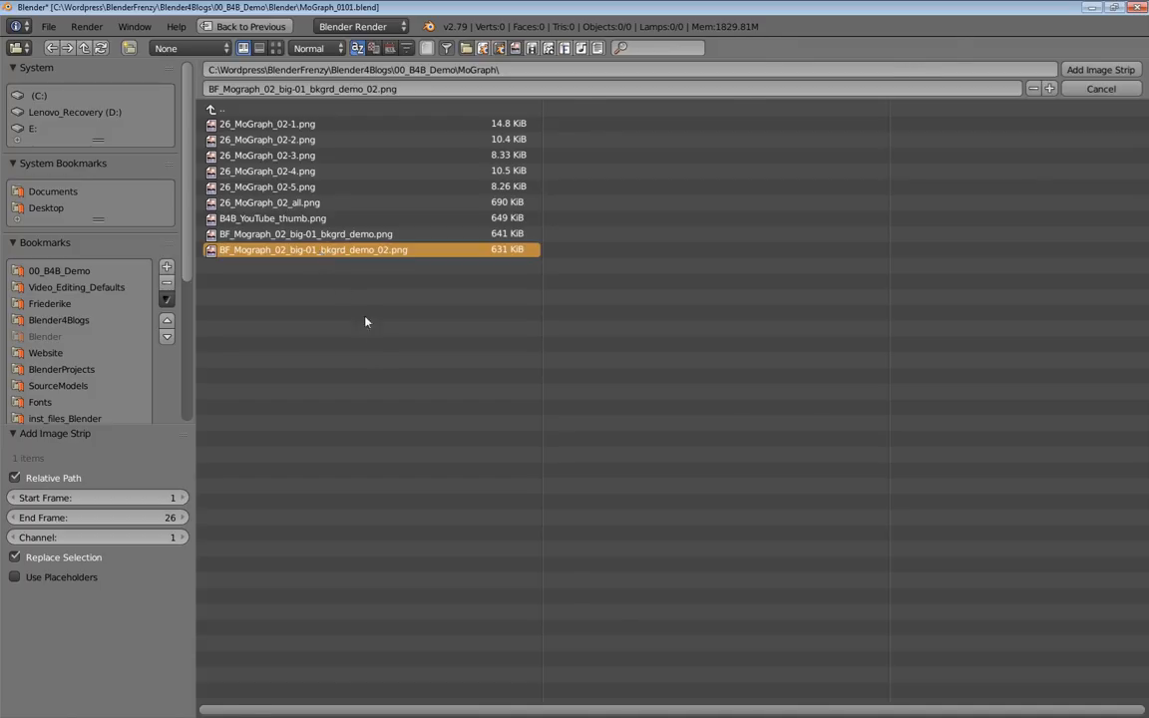
pyautogui.press('Return')
pyautogui.moveTo(183, 381); pyautogui.dragTo(247, 373, button='middle')
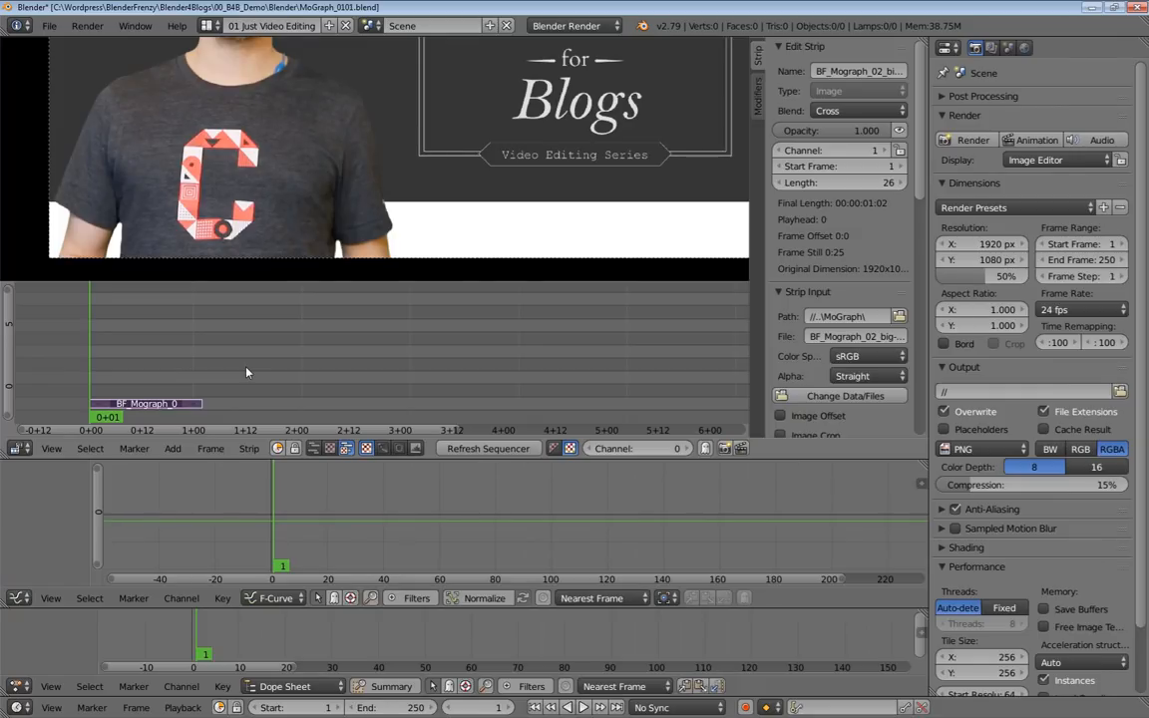
# Add 26_MoGraph_02-1.png, 26_MoGraph_02-2.png and 26_MoGraph_02-4.png together as one image strip above the background strip.
pyautogui.hotkey('shift', 'a')
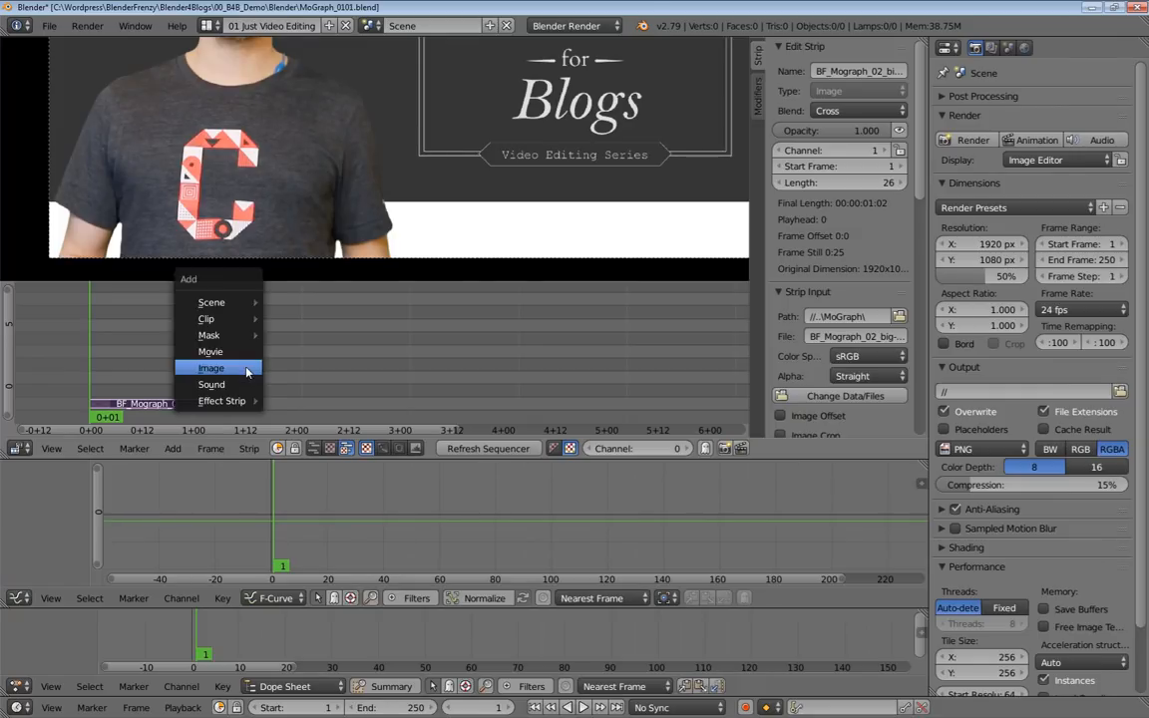
pyautogui.click(248, 368)
pyautogui.click(275, 47)
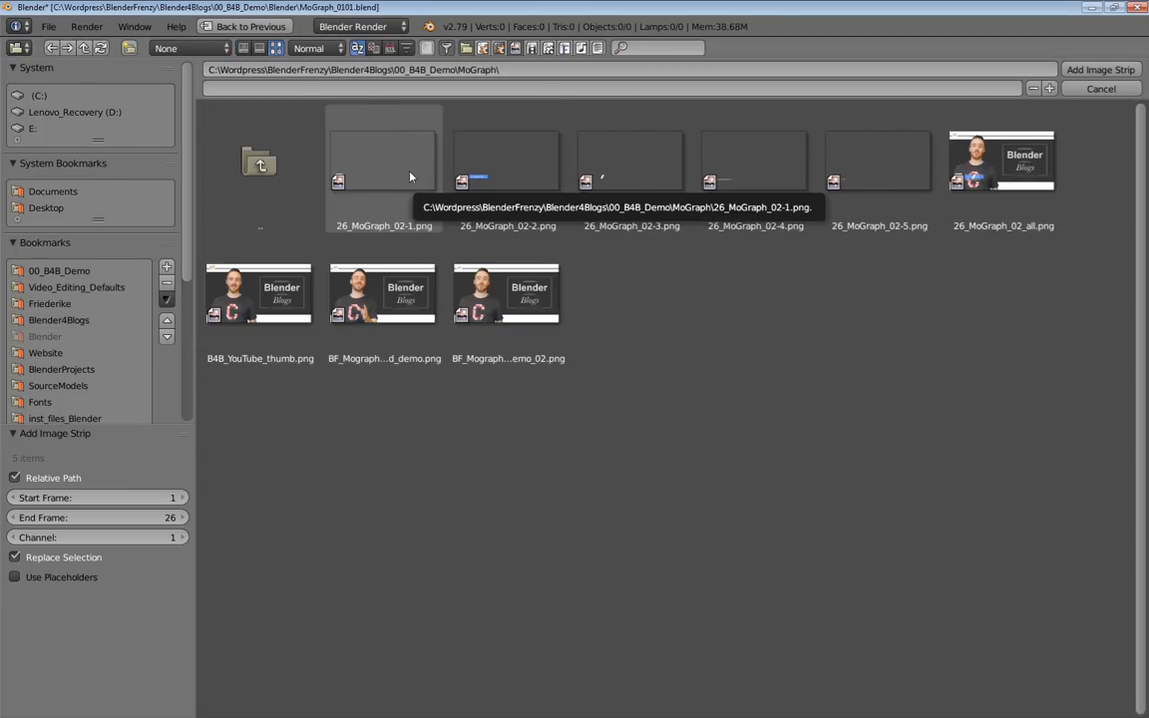
pyautogui.click(412, 178)
pyautogui.keyDown('shift'); pyautogui.click(497, 179); pyautogui.keyUp('shift')
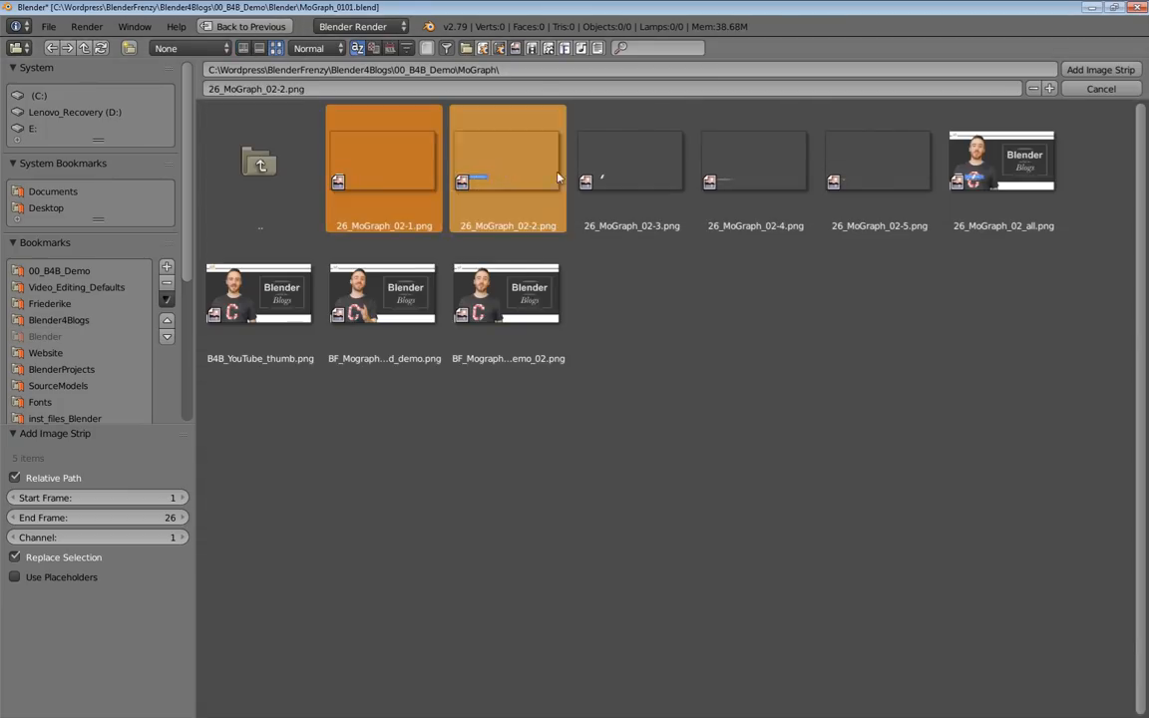
pyautogui.keyDown('shift'); pyautogui.click(744, 165); pyautogui.keyUp('shift')
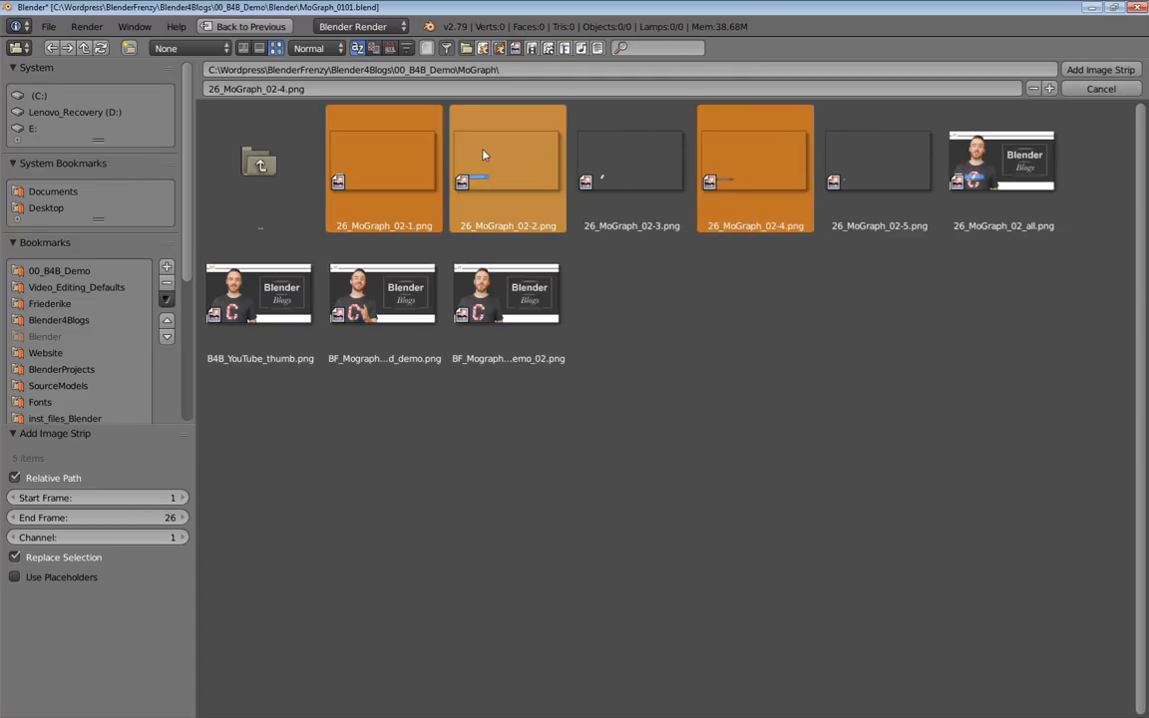
pyautogui.press('Return')
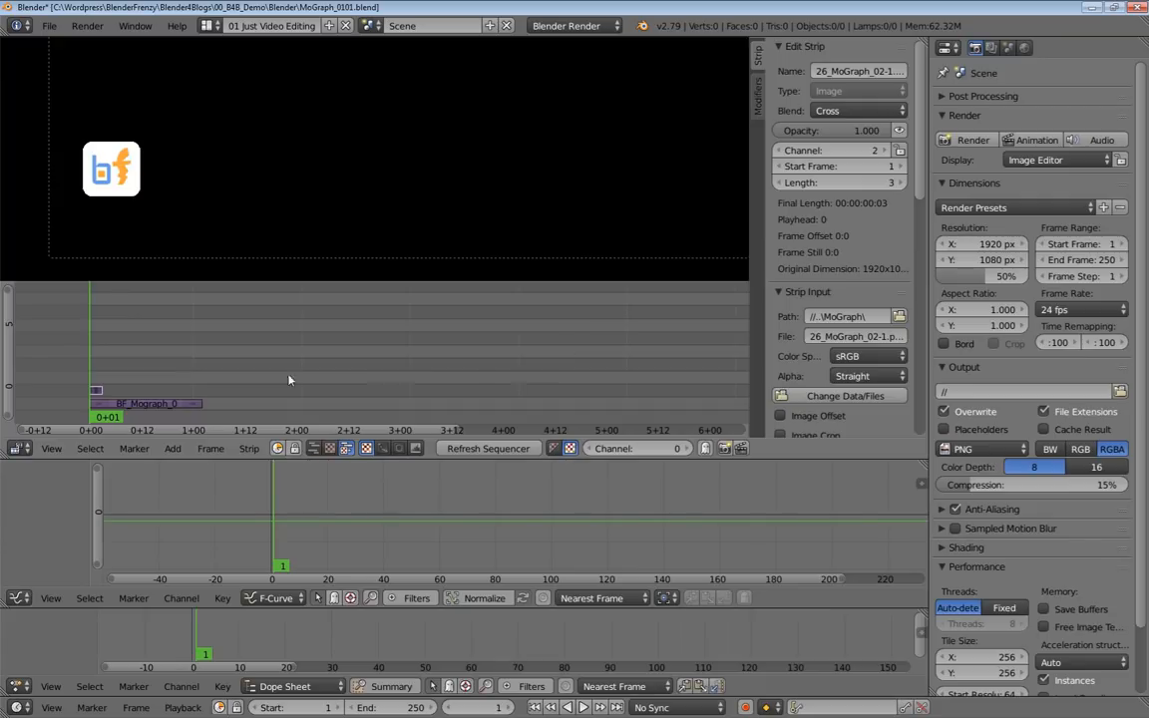
# Separate the three-image strip into individual image strips with a length of 100 frames each.
pyautogui.press('Right')
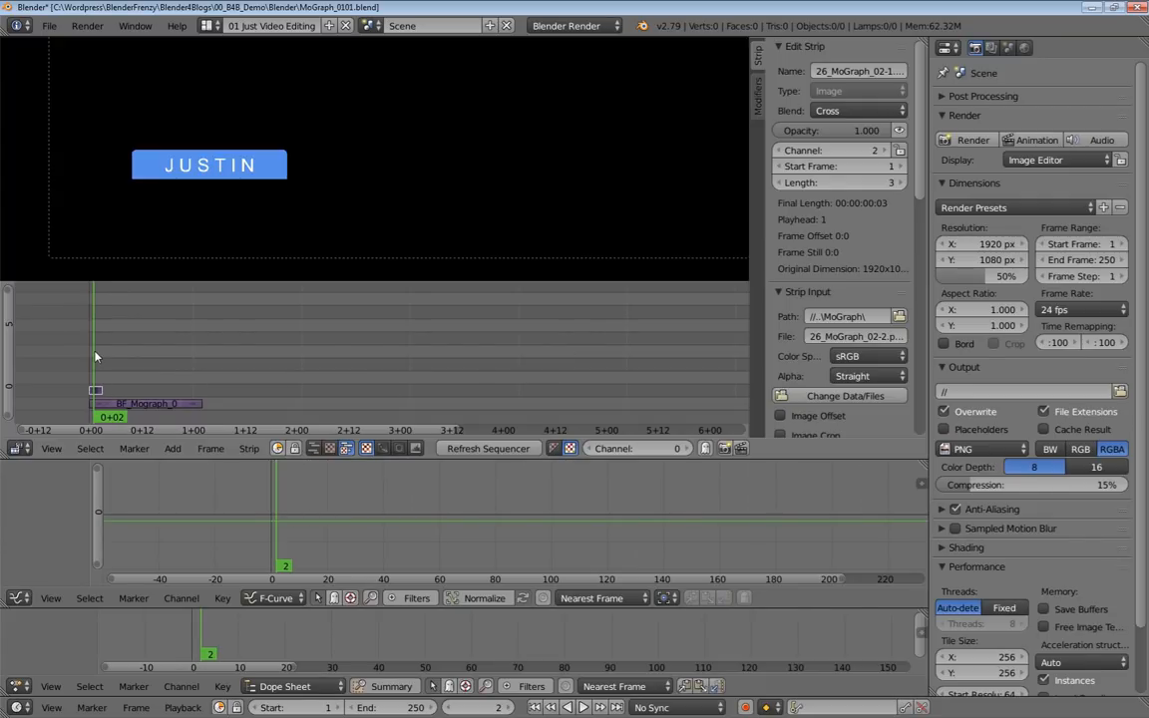
pyautogui.press('Right')
pyautogui.press('Left')
pyautogui.press('Left')
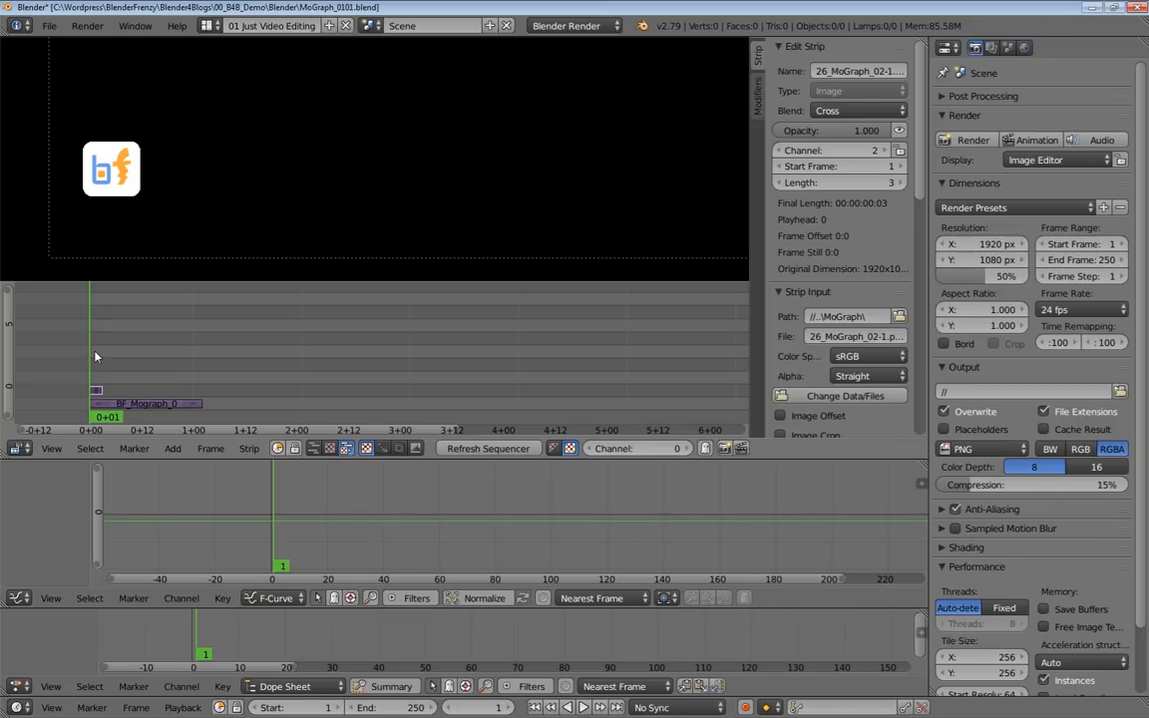
pyautogui.press('y')
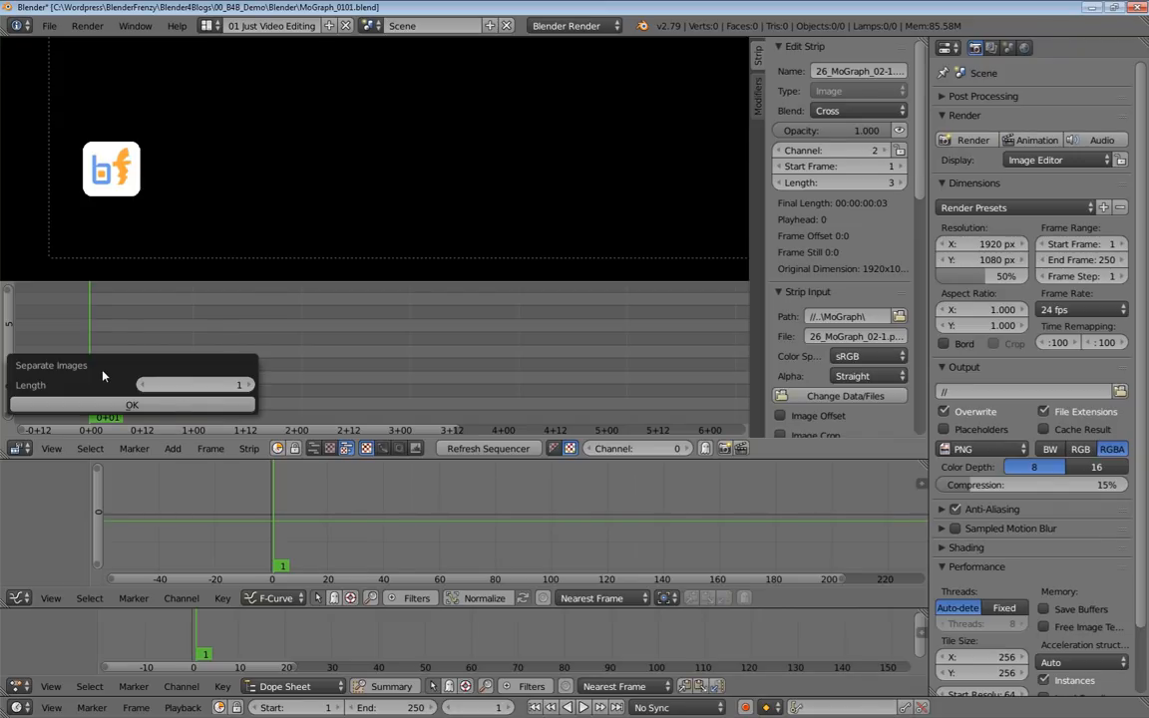
pyautogui.click(217, 383)
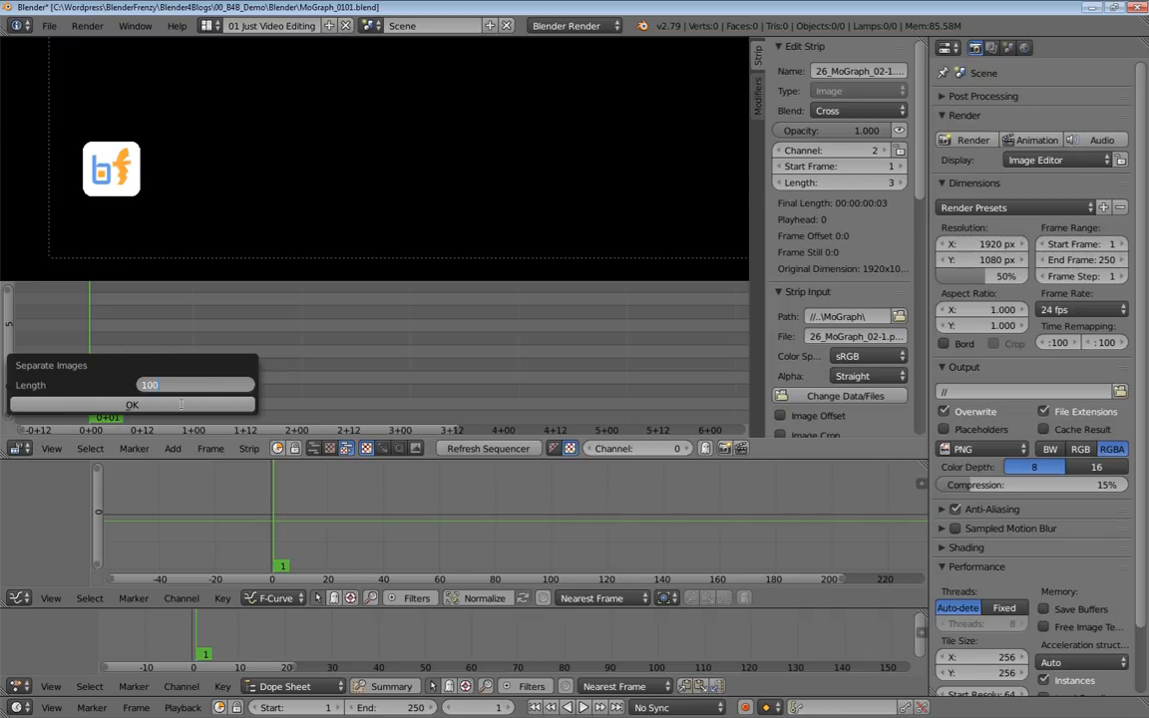
pyautogui.write('100')
pyautogui.click(176, 406)
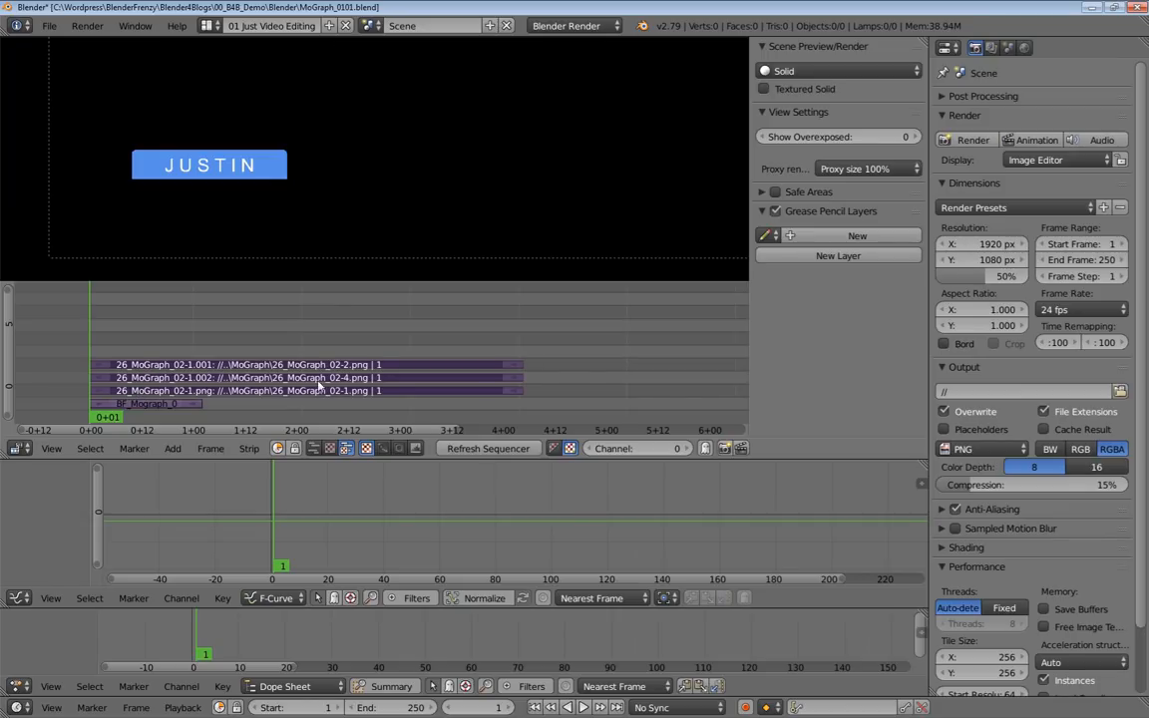
# Select the three separated image strips in turn to examine each one's properties.
pyautogui.click(399, 367)
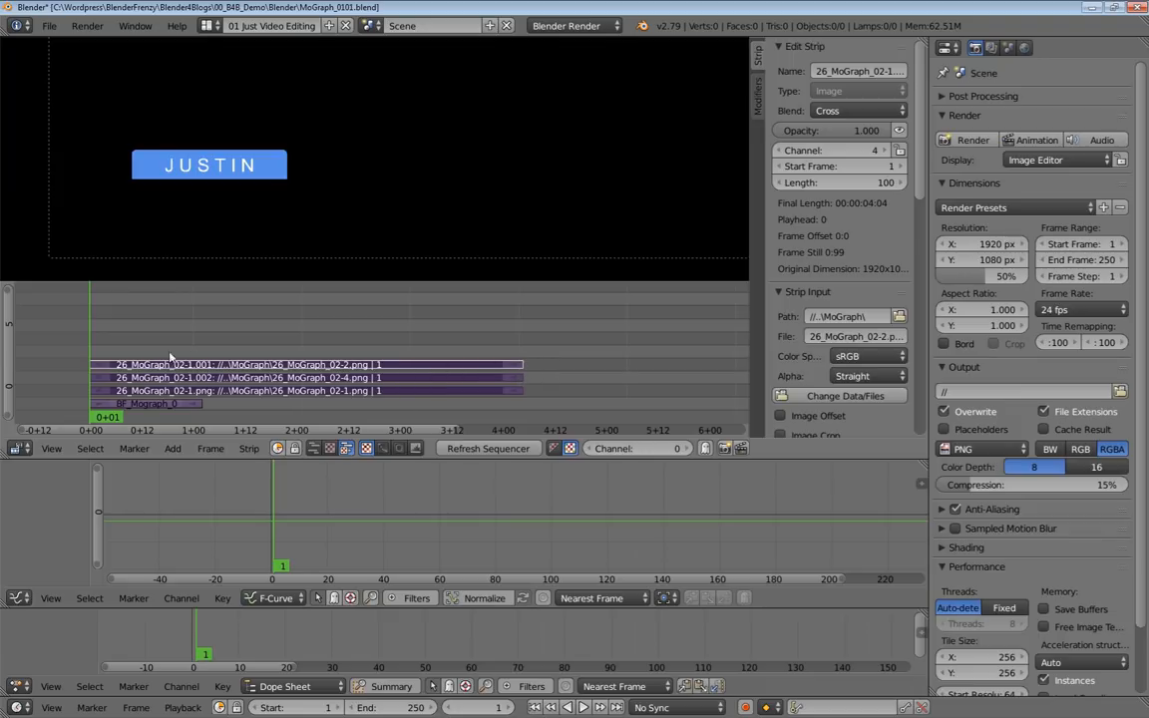
pyautogui.rightClick(476, 381)
pyautogui.rightClick(467, 391)
pyautogui.rightClick(466, 371)
pyautogui.rightClick(466, 379)
pyautogui.rightClick(480, 366)
pyautogui.rightClick(483, 379)
pyautogui.rightClick(476, 391)
pyautogui.rightClick(471, 366)
pyautogui.rightClick(470, 379)
pyautogui.rightClick(469, 391)
# Set the 26_MoGraph_02-2.png strip's blend mode to Over Drop and copy it to the other selected graphic strips.
pyautogui.rightClick(429, 367)
pyautogui.click(853, 111)
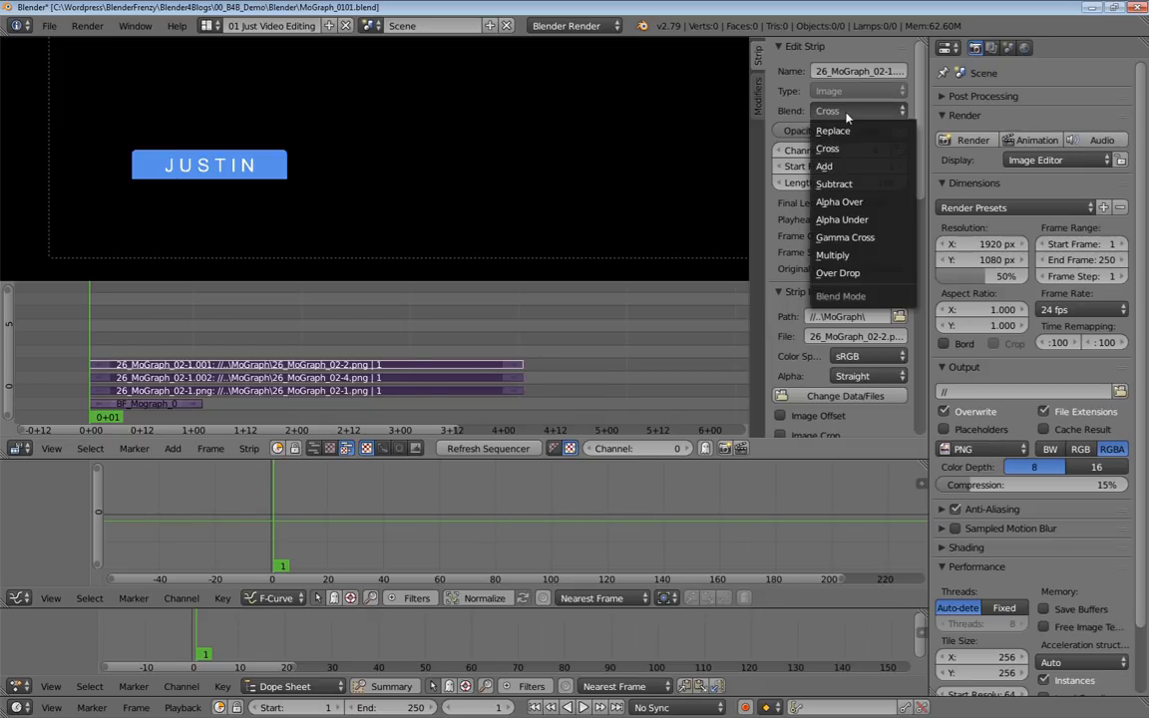
pyautogui.click(854, 275)
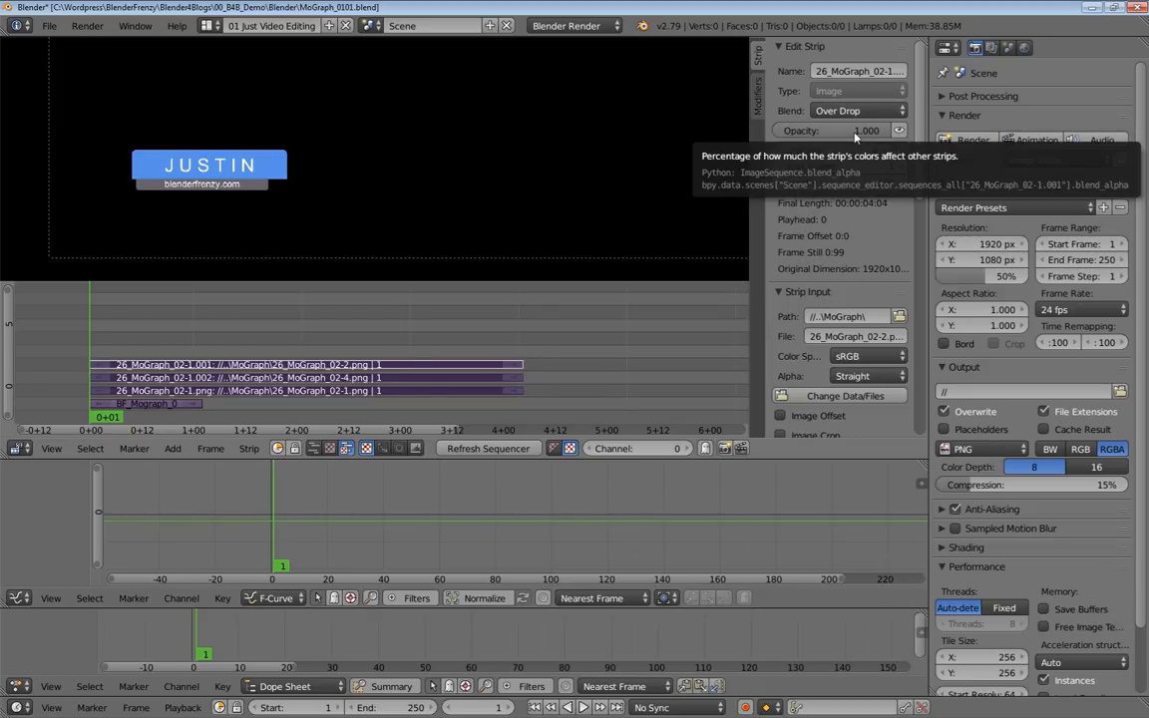
pyautogui.rightClick(853, 116)
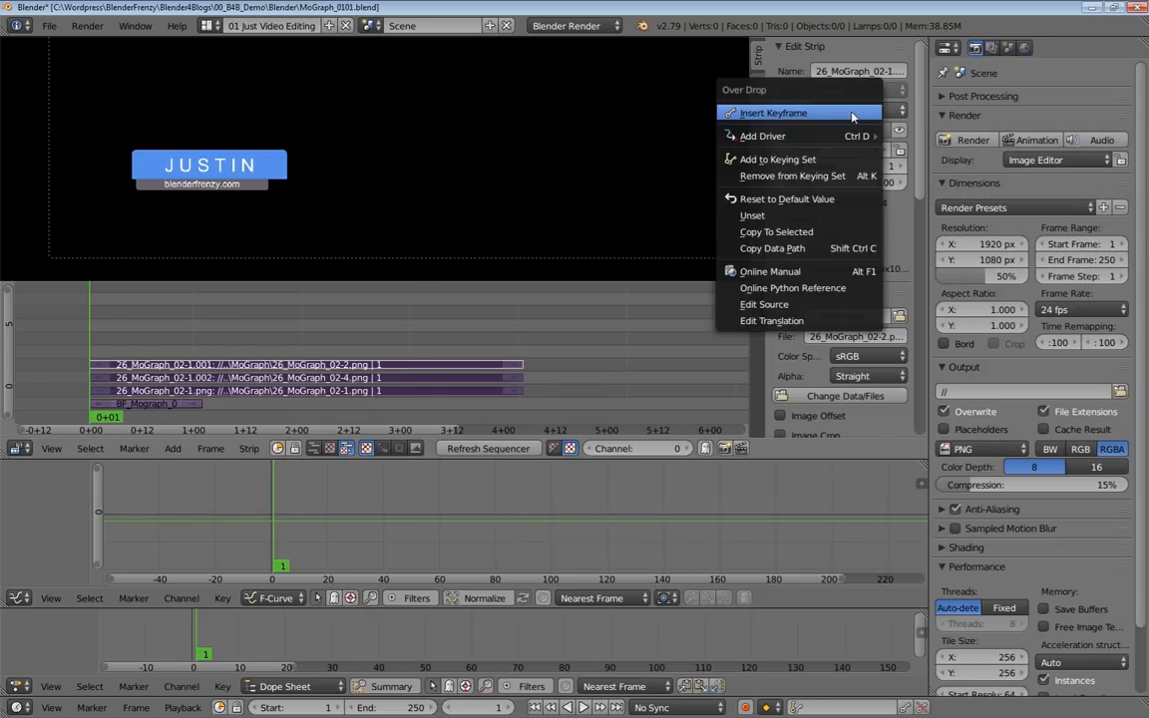
pyautogui.click(816, 233)
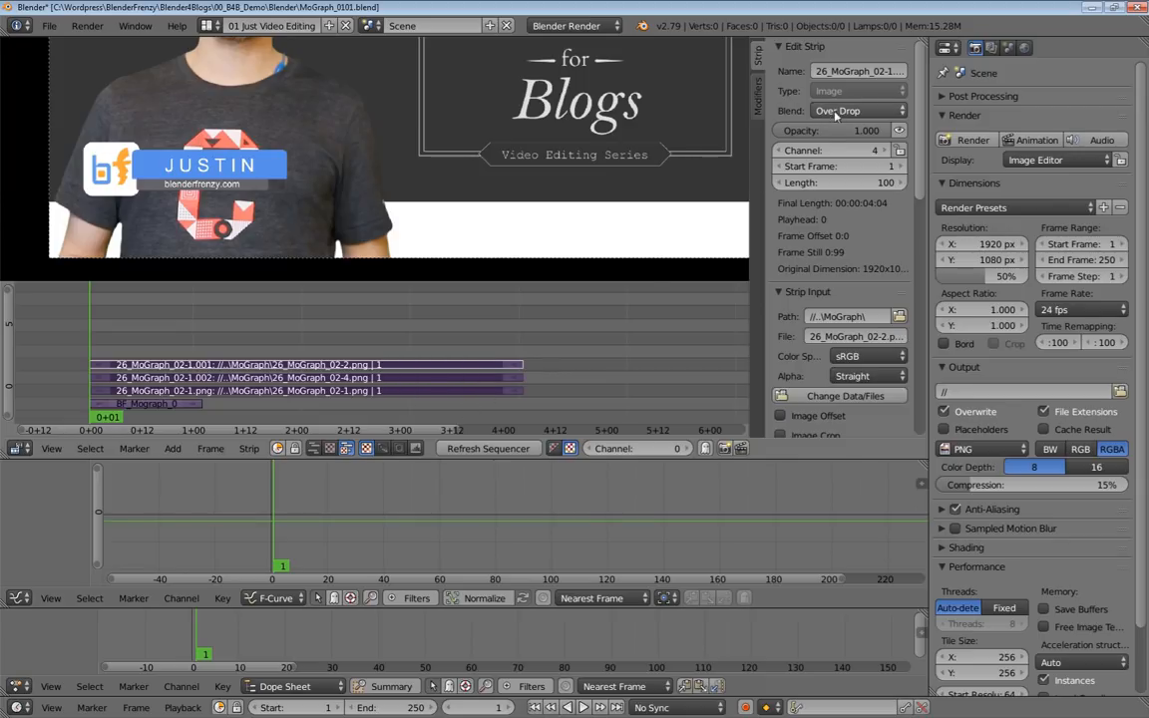
# Check the blend mode of each of the three graphic strips.
pyautogui.click(469, 379)
pyautogui.click(473, 391)
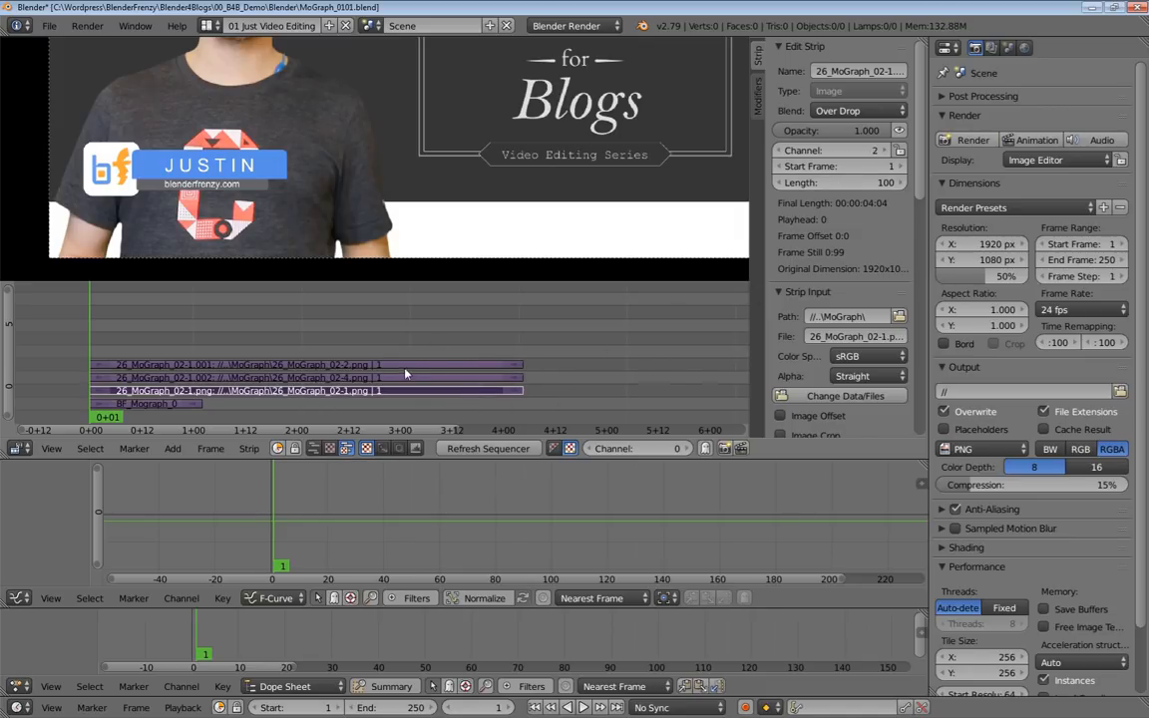
pyautogui.rightClick(843, 111)
pyautogui.rightClick(116, 365)
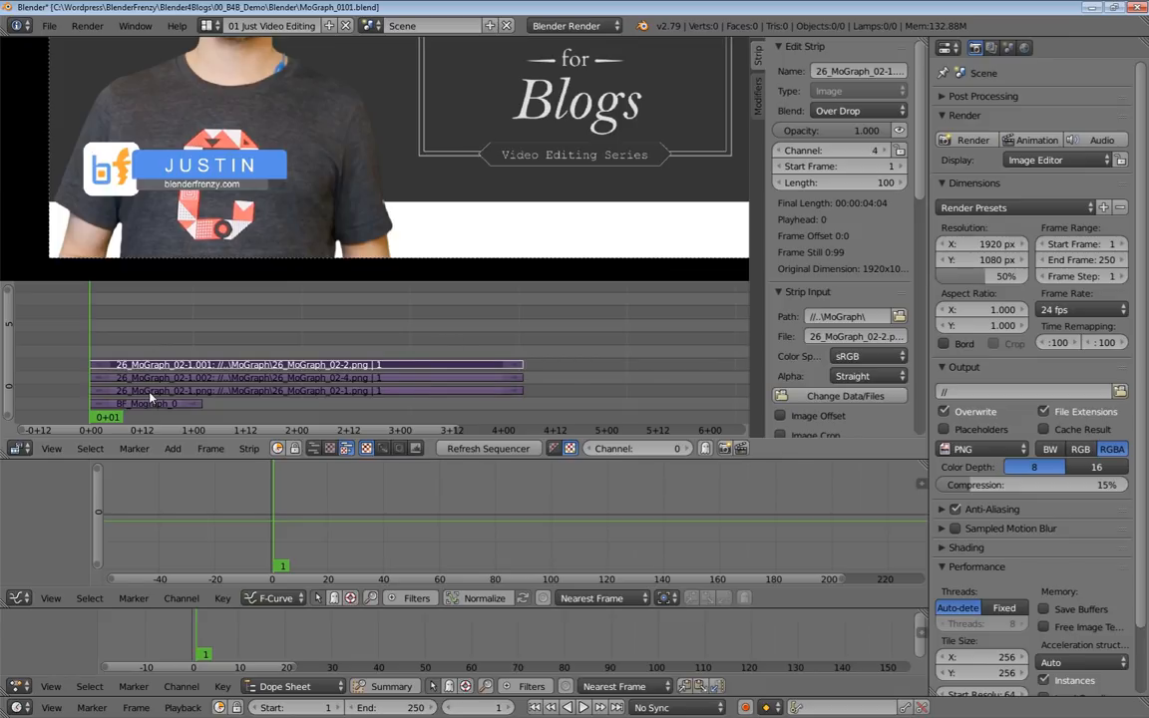
# Move the 26_MoGraph_02-1.png strip up to channel 10, keeping its start at frame 1.
pyautogui.rightClick(155, 394)
pyautogui.hotkey('alt', 'a')
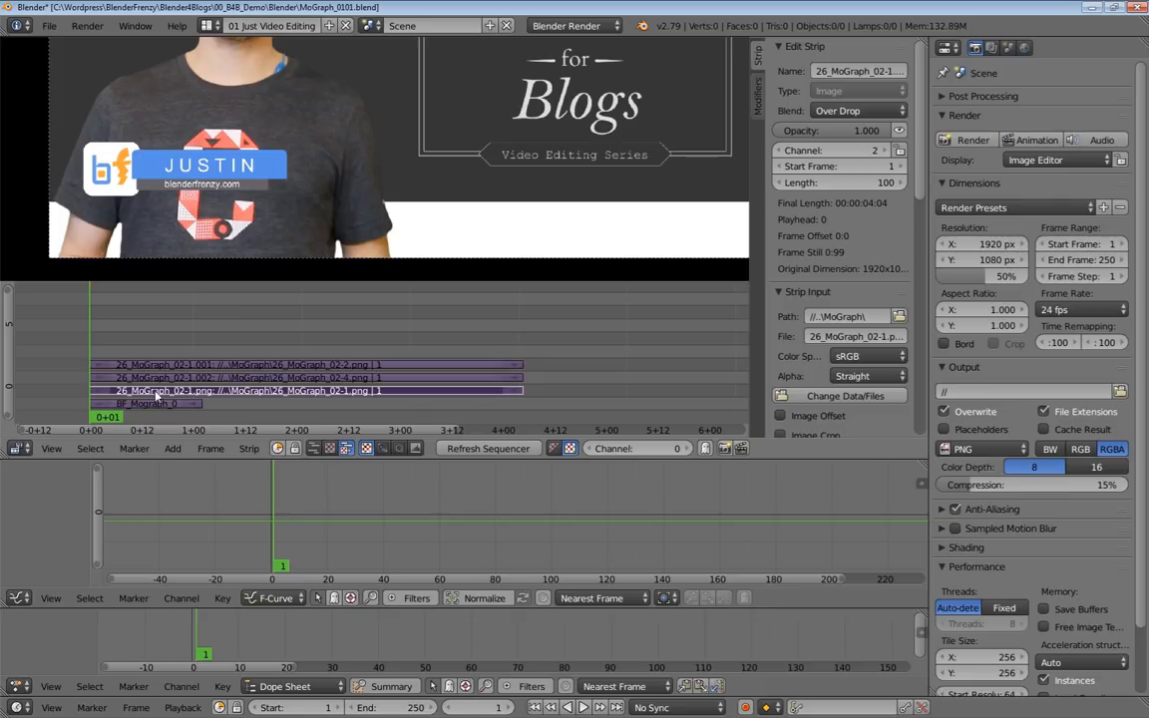
pyautogui.hotkey('alt', 'a')
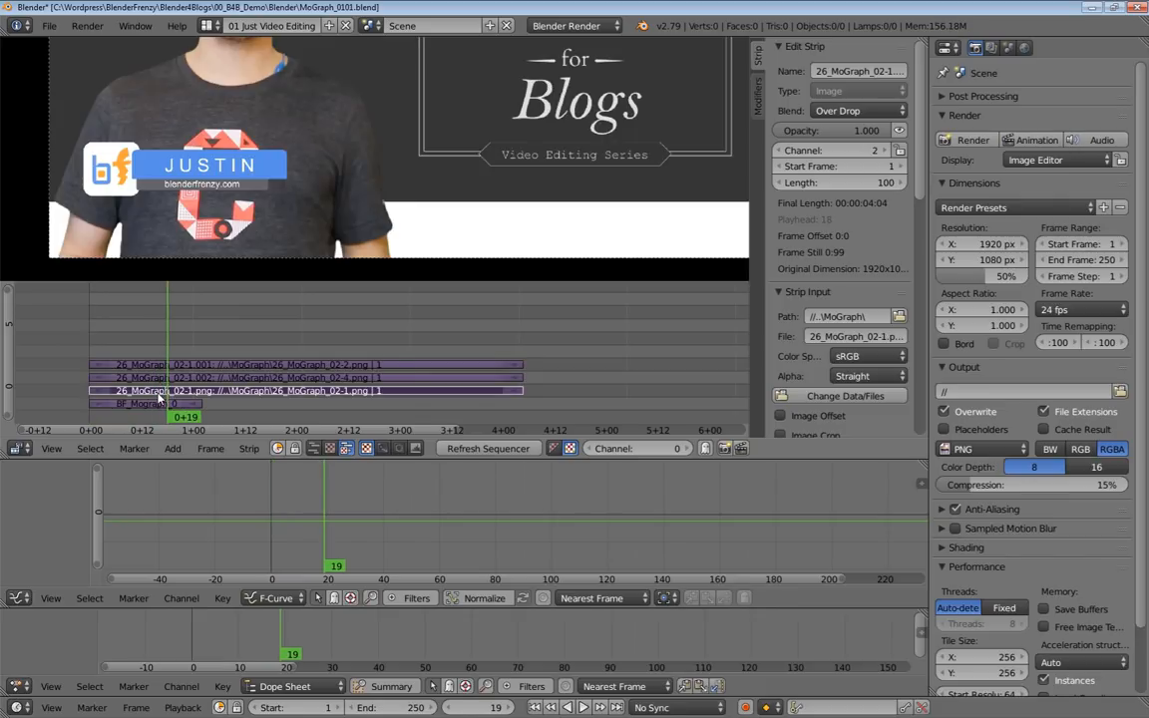
pyautogui.press('g')
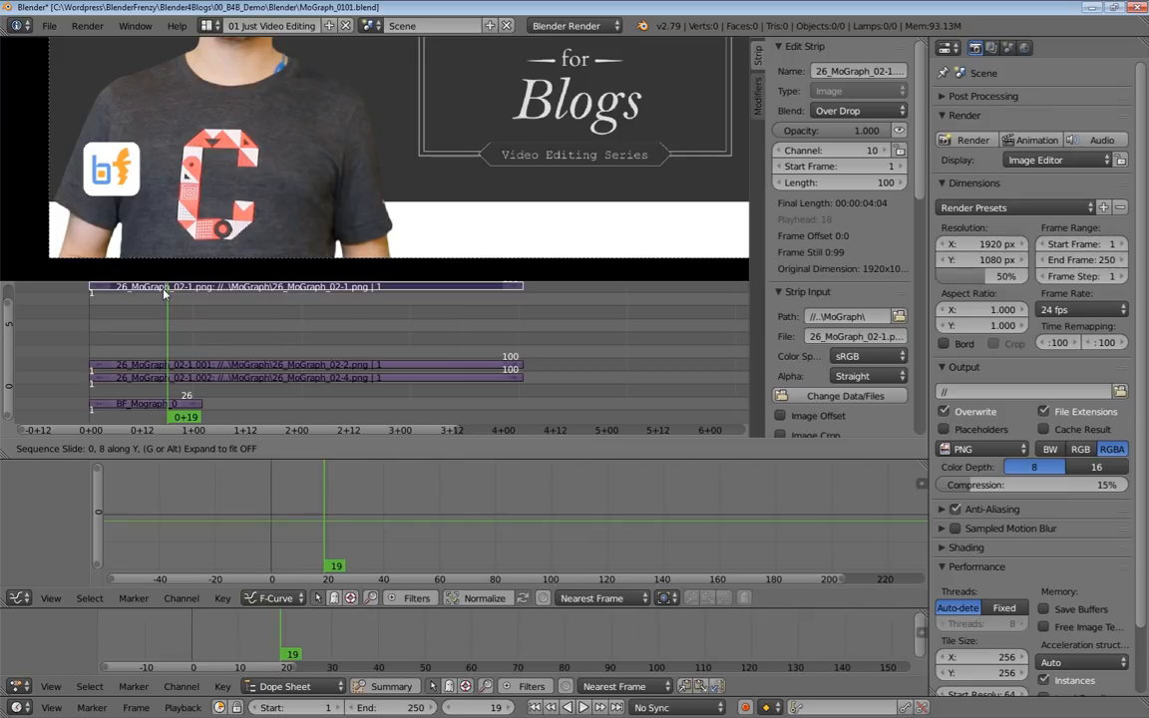
pyautogui.click(164, 291)
pyautogui.moveTo(147, 356); pyautogui.dragTo(153, 372, button='middle')
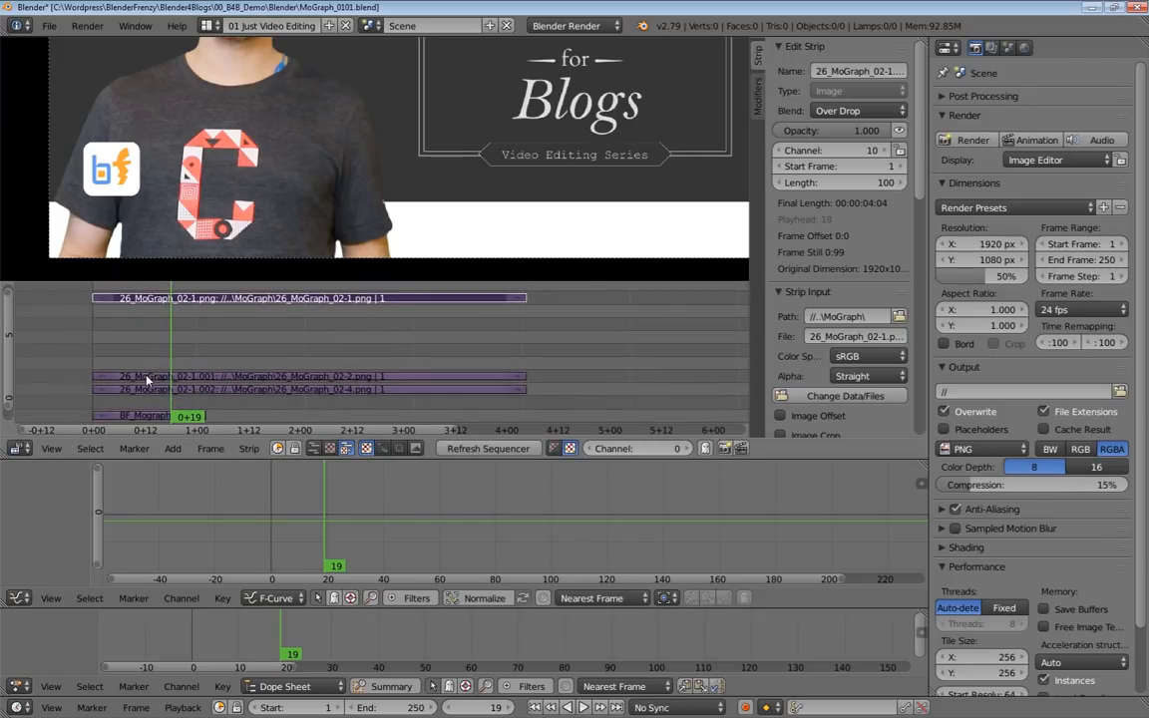
# Move the 26_MoGraph_02-2.png strip up to channel 9, directly below the 26_MoGraph_02-1.png strip.
pyautogui.click(146, 380)
pyautogui.hotkey('alt', 'a')
pyautogui.click(166, 378)
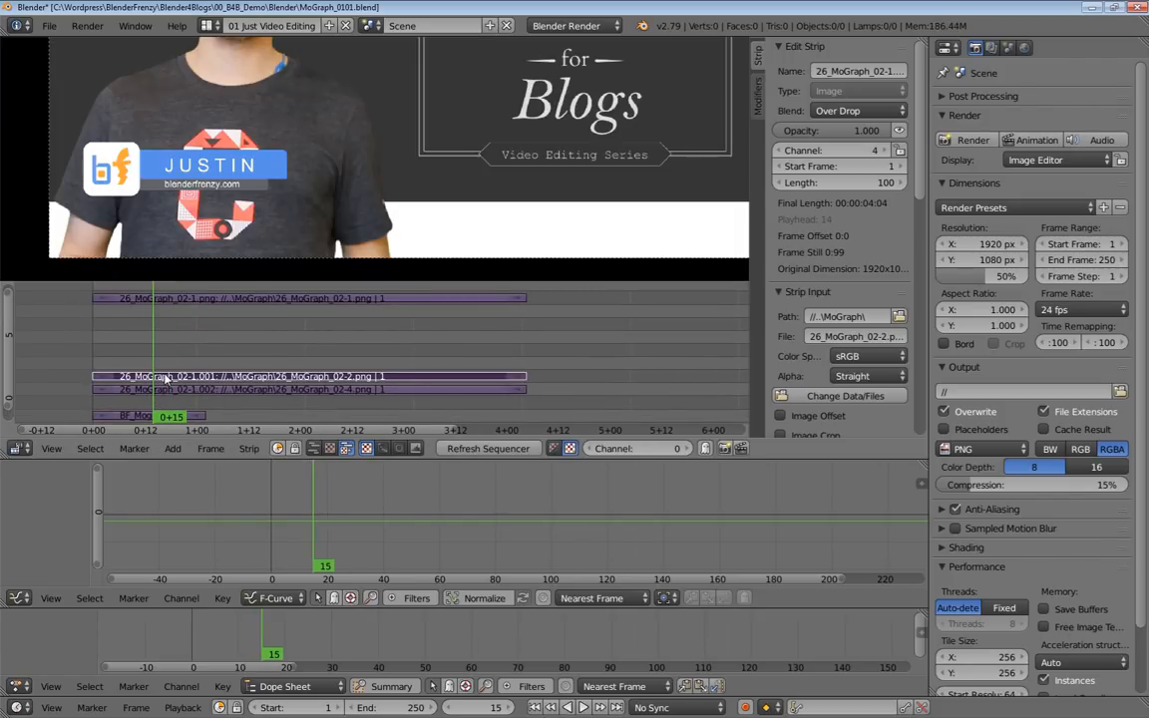
pyautogui.moveTo(165, 379); pyautogui.dragTo(170, 317)
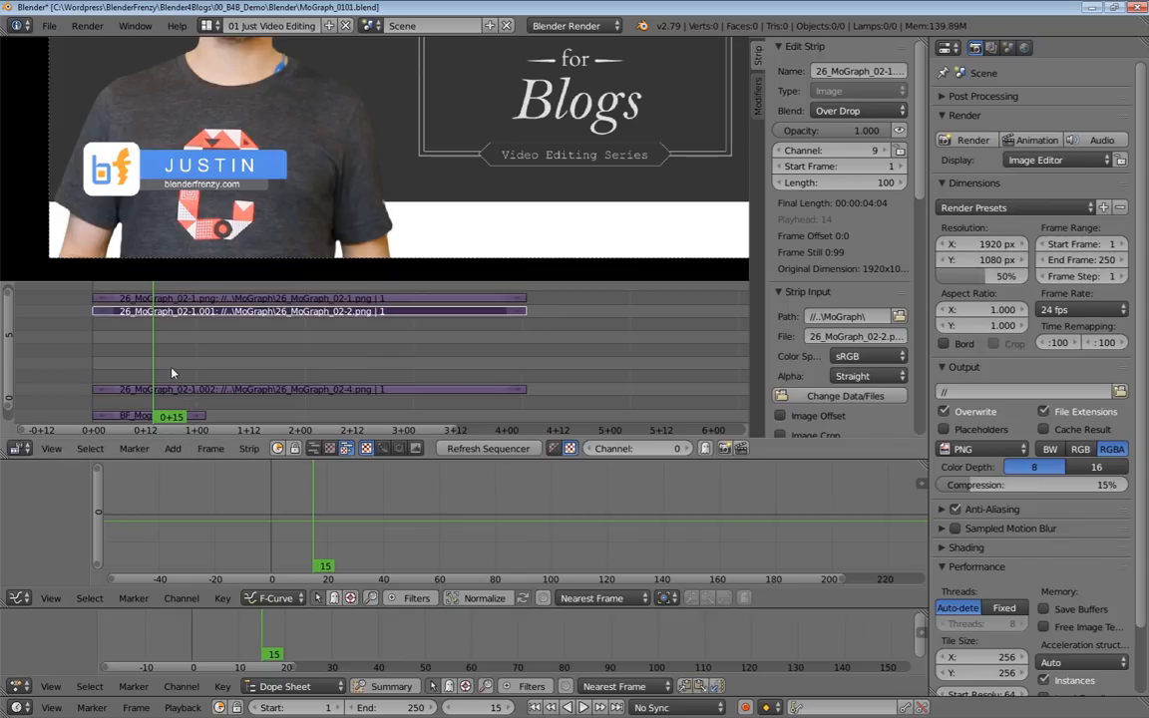
# Move the 26_MoGraph_02-4.png strip up to channel 8, directly below the 26_MoGraph_02-2.png strip.
pyautogui.click(167, 390)
pyautogui.press('g')
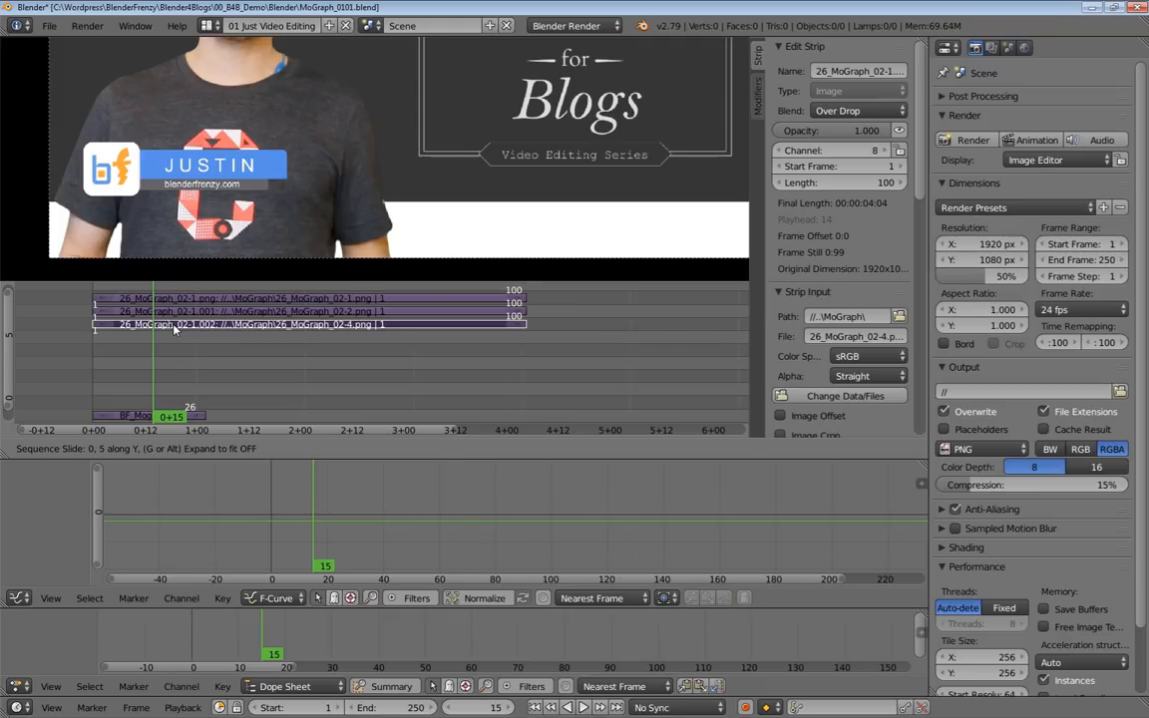
pyautogui.click(156, 292)
pyautogui.press('Home')
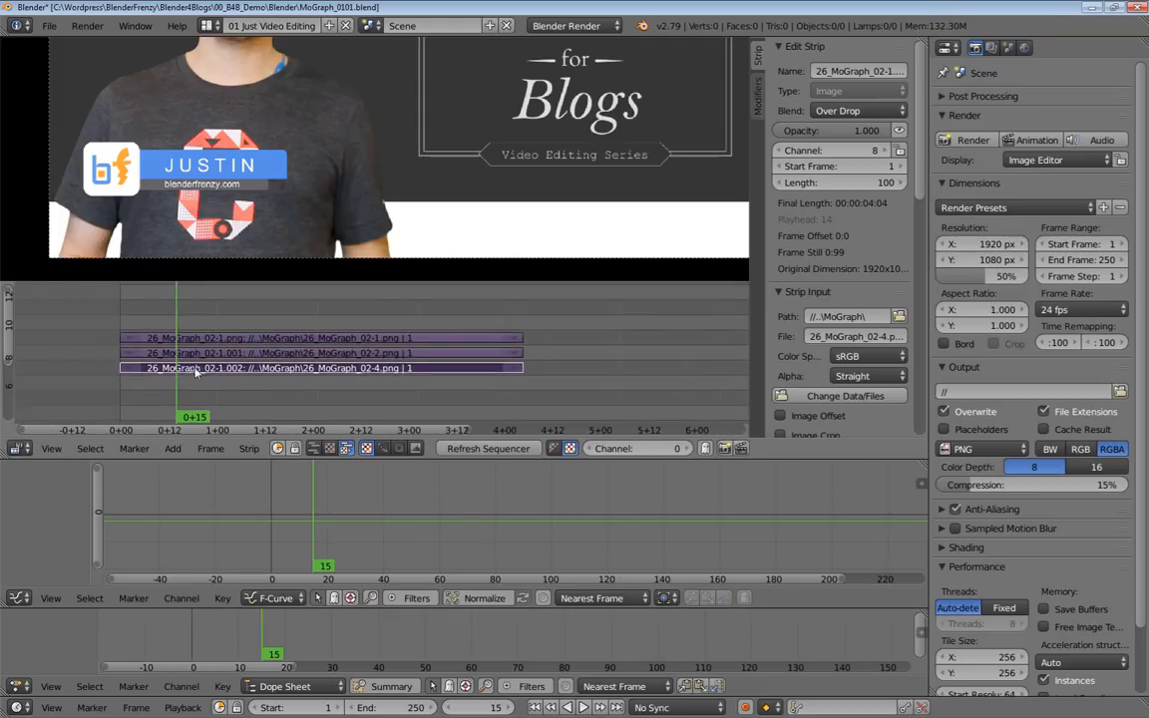
# Extend the end of the background image strip to line up with the ends of the graphic strips.
pyautogui.rightClick(189, 402)
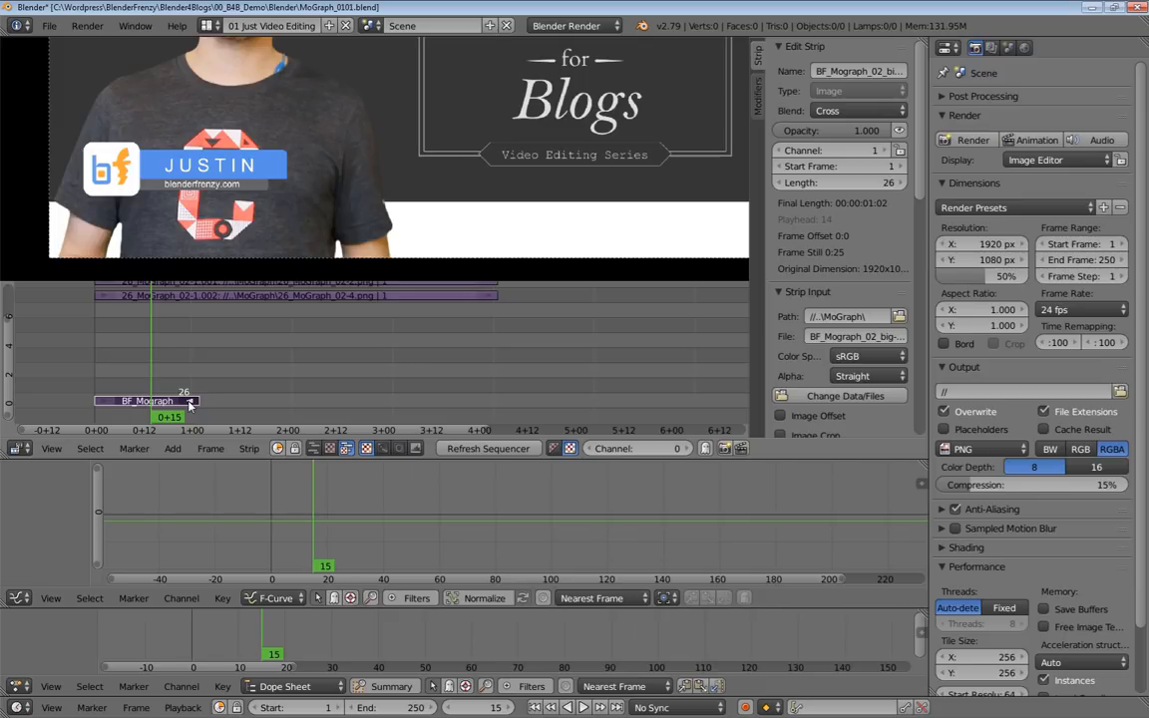
pyautogui.press('g')
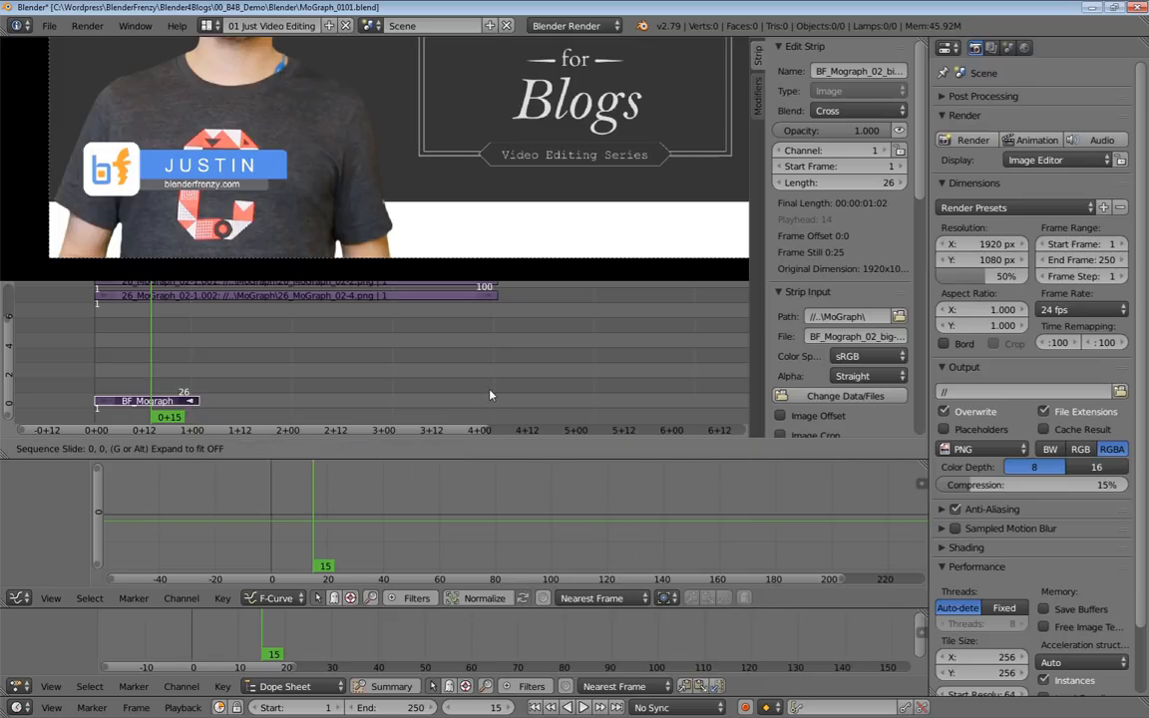
pyautogui.keyDown('ctrl'); pyautogui.click(497, 306); pyautogui.keyUp('ctrl')
pyautogui.moveTo(496, 316); pyautogui.dragTo(491, 349, button='middle')
pyautogui.moveTo(490, 394)
pyautogui.mouseDown(button='middle')
pyautogui.moveTo(477, 356)
pyautogui.moveTo(494, 429)
pyautogui.moveTo(501, 411)
pyautogui.mouseUp(button='middle')
pyautogui.moveTo(348, 375); pyautogui.dragTo(376, 375, button='middle')
# Enable Image Offset on the 26_MoGraph_02-1.png strip, try a vertical shift, and set the Y offset to 0.
pyautogui.rightClick(584, 336)
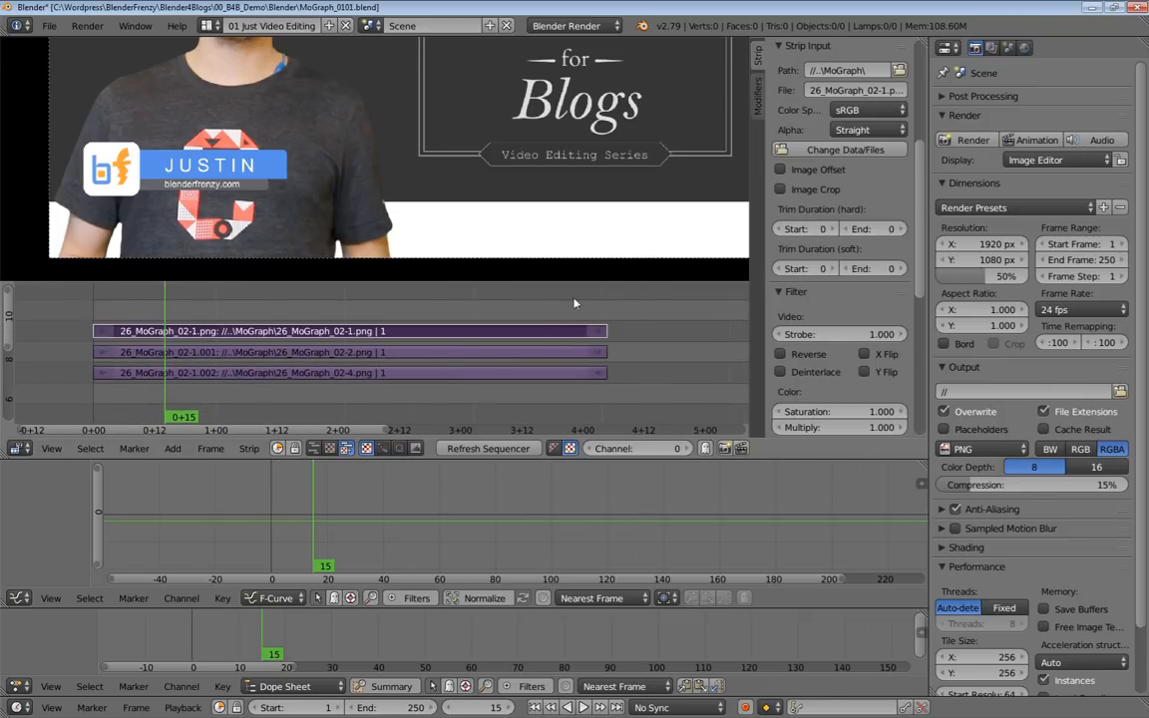
pyautogui.click(781, 171)
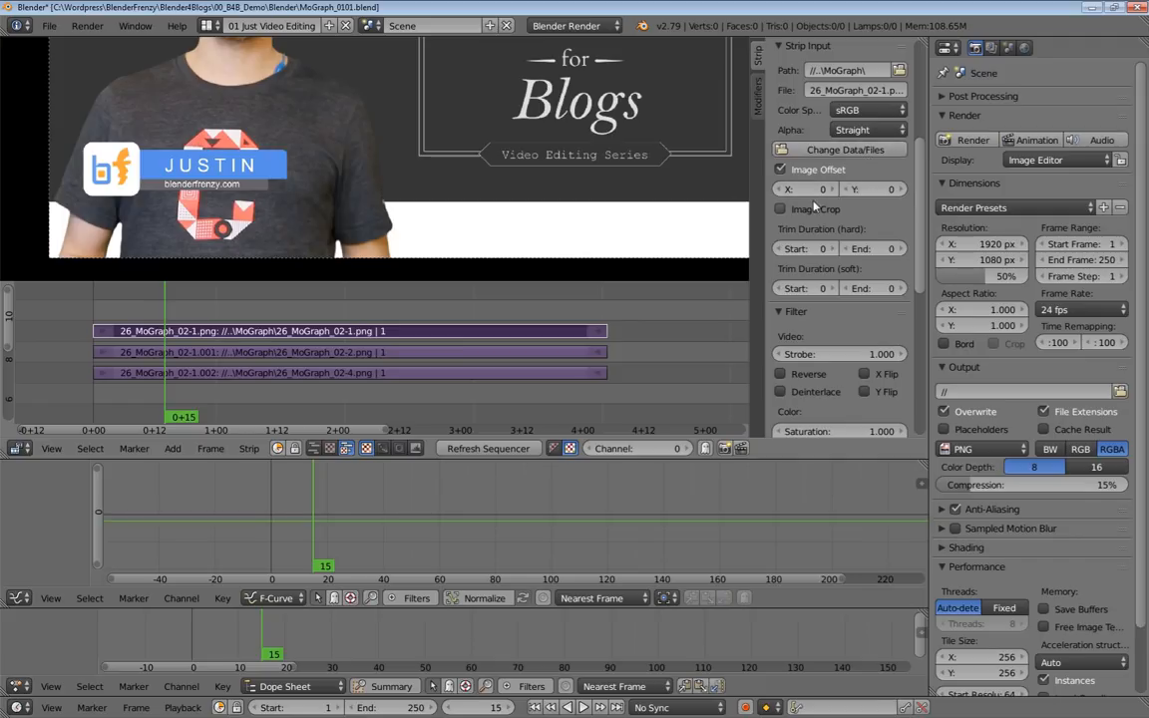
pyautogui.moveTo(891, 190); pyautogui.dragTo(863, 191)
pyautogui.click(884, 189)
pyautogui.write('0')
pyautogui.press('Return')
# Enable Image Offset on the 26_MoGraph_02-2.png strip and shift it horizontally to an X offset of about -480.
pyautogui.rightClick(390, 352)
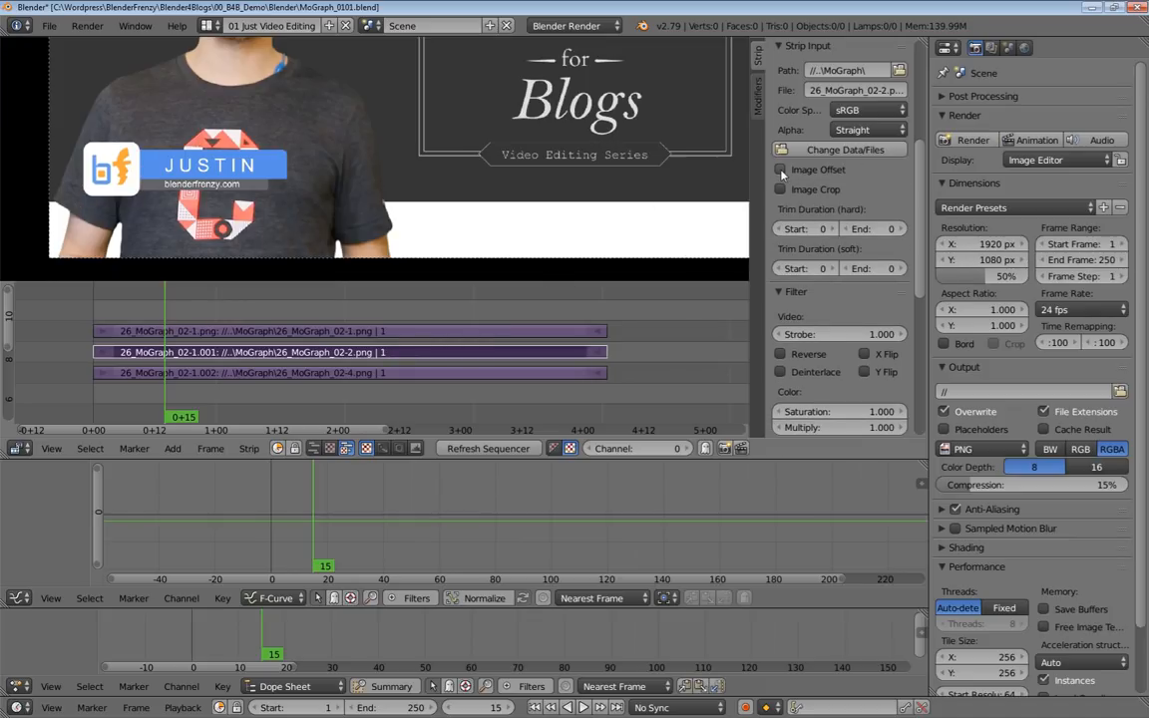
pyautogui.click(781, 170)
pyautogui.moveTo(806, 189); pyautogui.dragTo(532, 414)
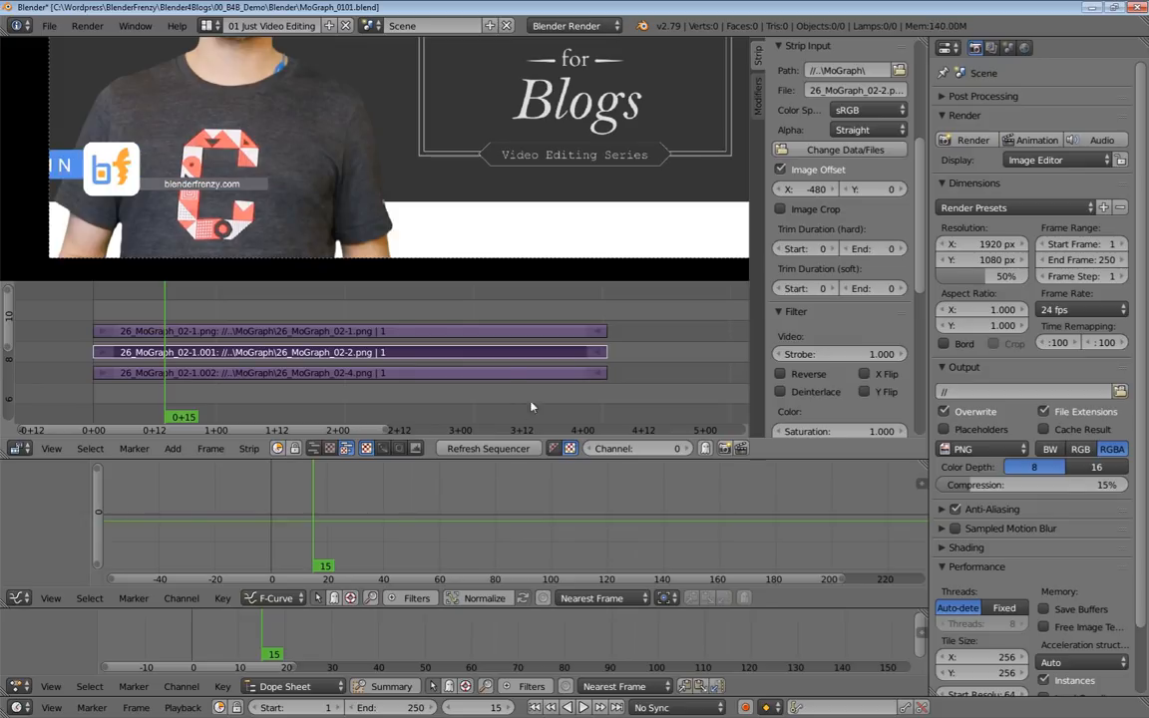
# Enable Image Offset on the 26_MoGraph_02-4.png strip and shift it horizontally to an X offset of about -492.
pyautogui.click(523, 375)
pyautogui.click(818, 169)
pyautogui.moveTo(820, 194); pyautogui.dragTo(327, 194)
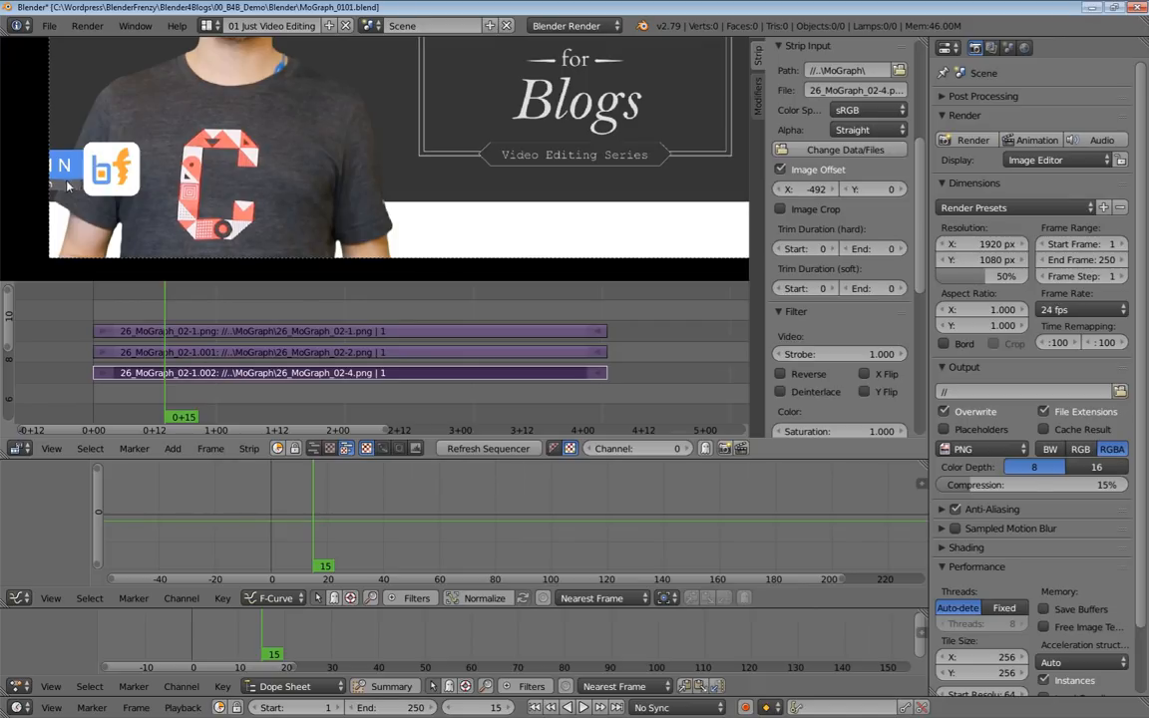
# Add a Color effect strip at frame 15 and move it up to channel 11 above the graphic strips.
pyautogui.moveTo(191, 322); pyautogui.dragTo(199, 324, button='middle')
pyautogui.hotkey('shift', 'a')
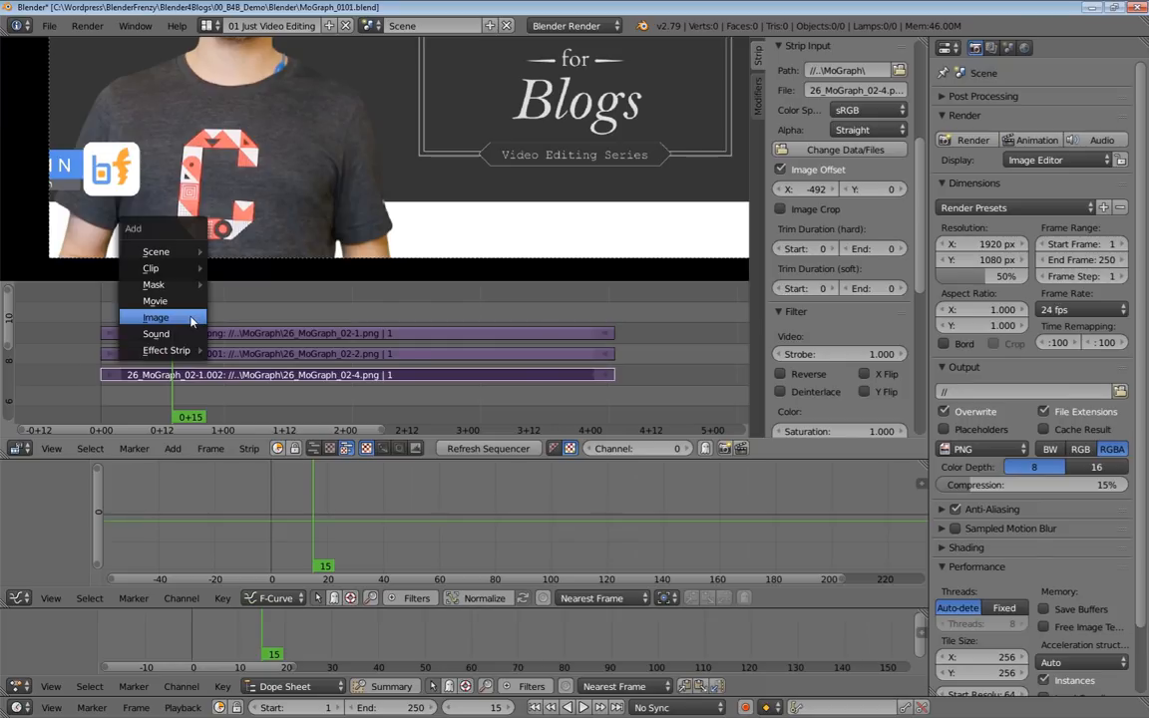
pyautogui.moveTo(190, 350)
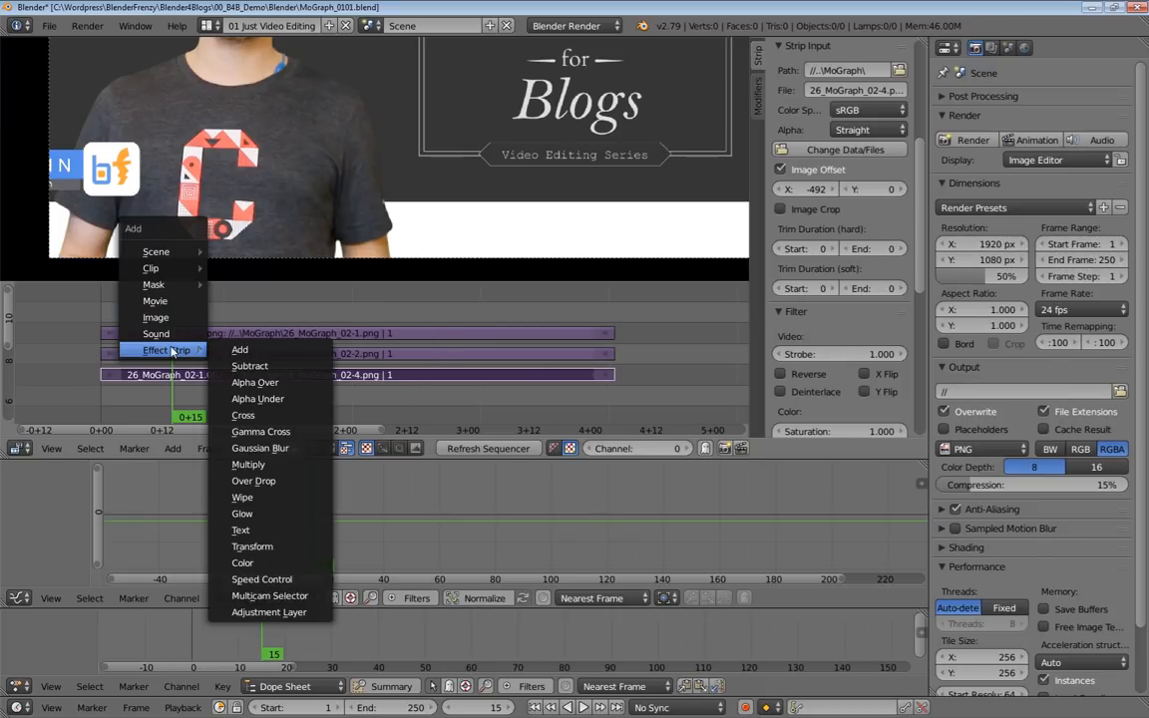
pyautogui.click(243, 563)
pyautogui.press('g')
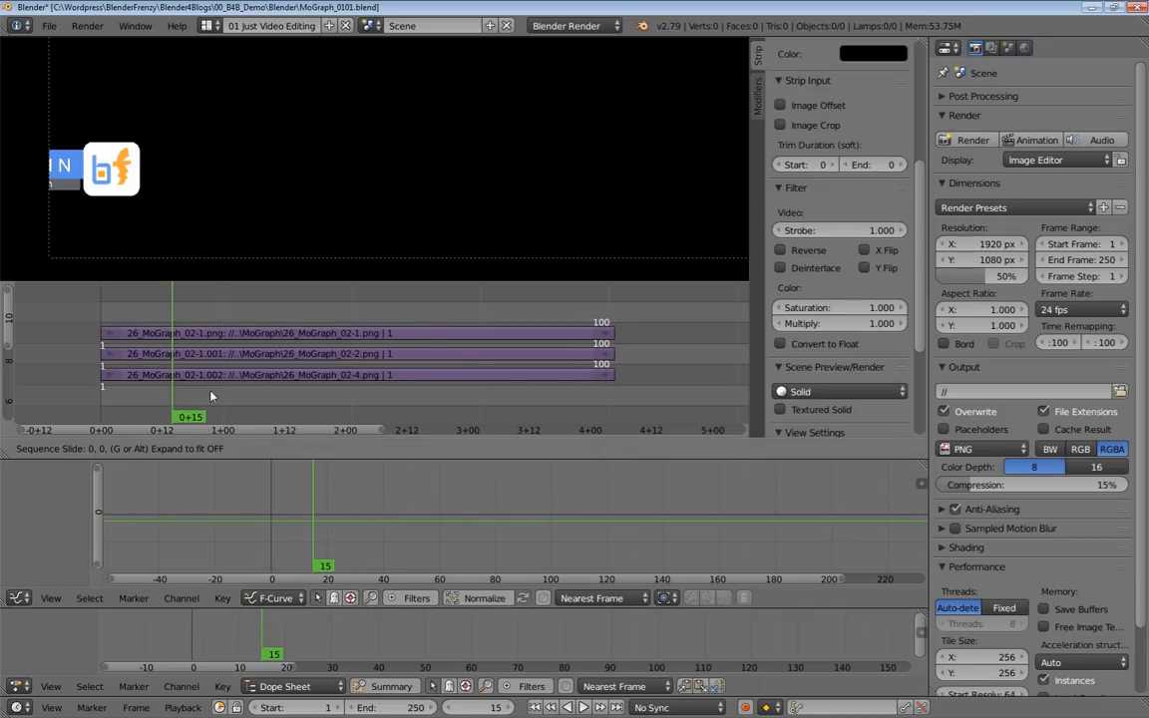
pyautogui.press('y')
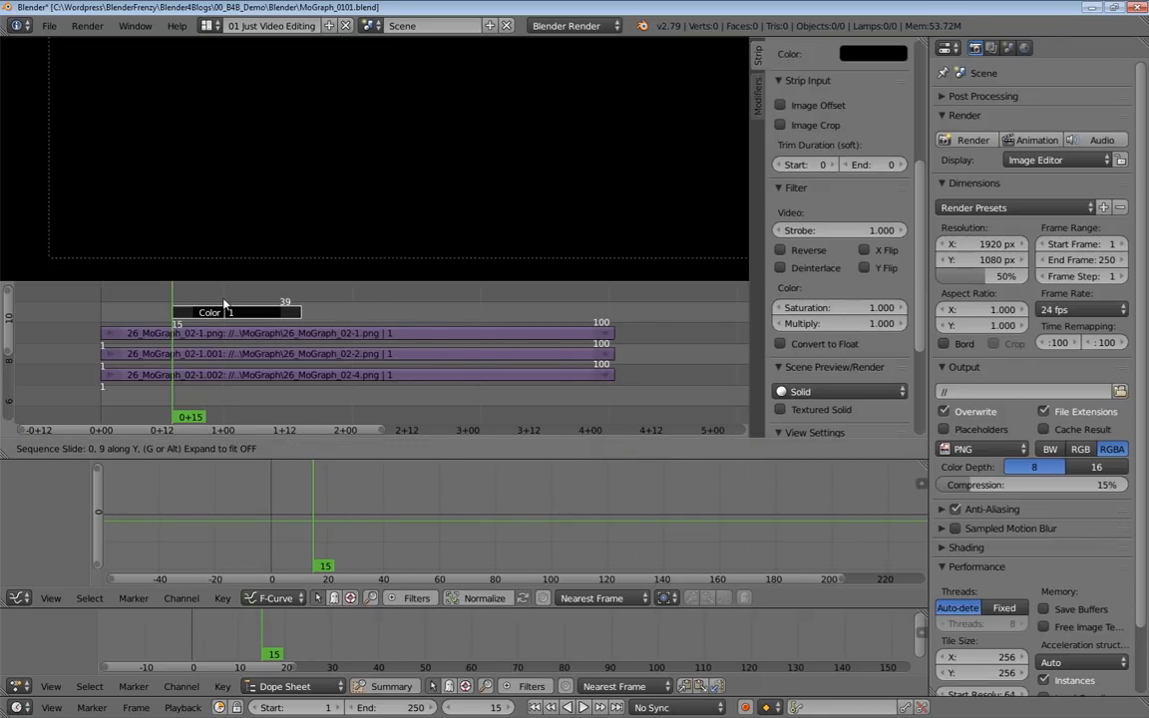
pyautogui.click(223, 304)
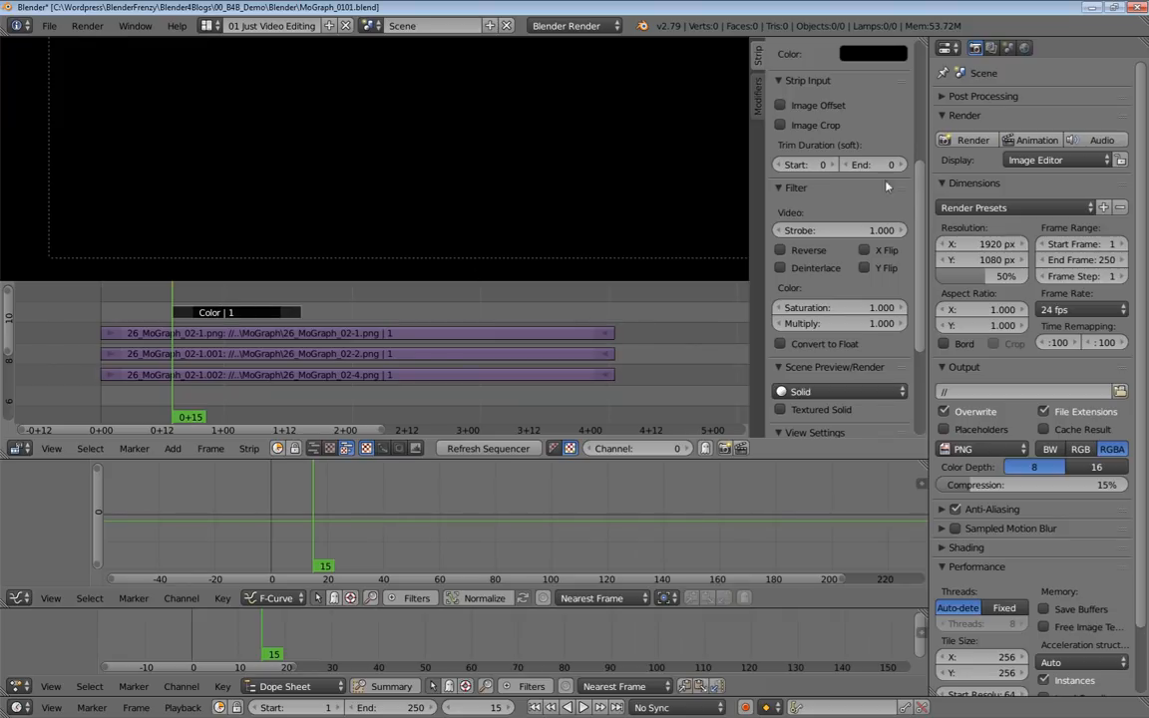
# Change the color strip's color to white.
pyautogui.scroll(3, 866, 95)
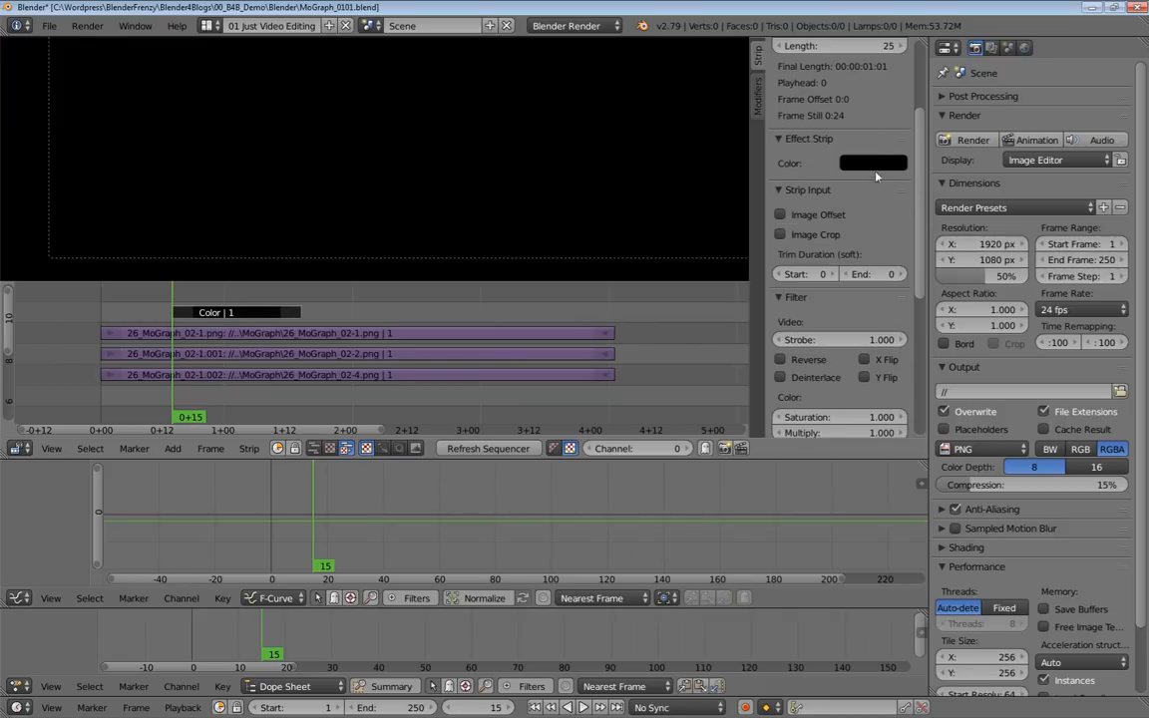
pyautogui.click(882, 162)
pyautogui.moveTo(982, 297); pyautogui.dragTo(982, 181)
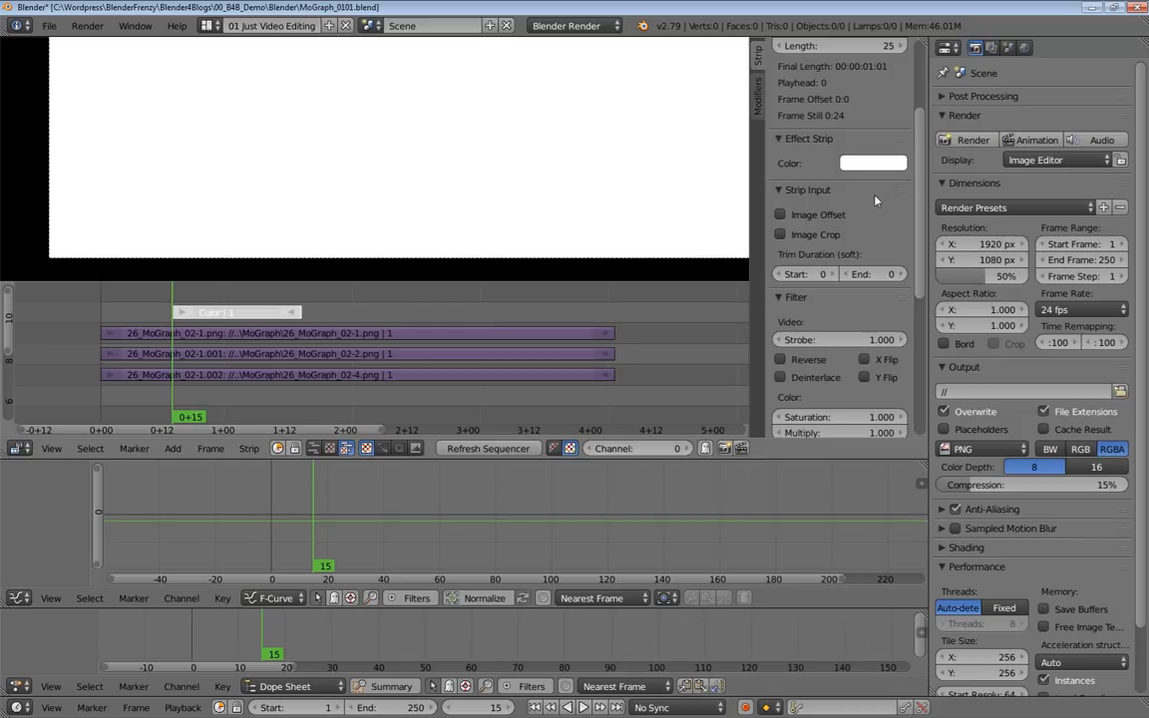
# Set the color strip's blend mode to Over Drop and reduce its opacity to about 0.239.
pyautogui.scroll(5, 876, 200)
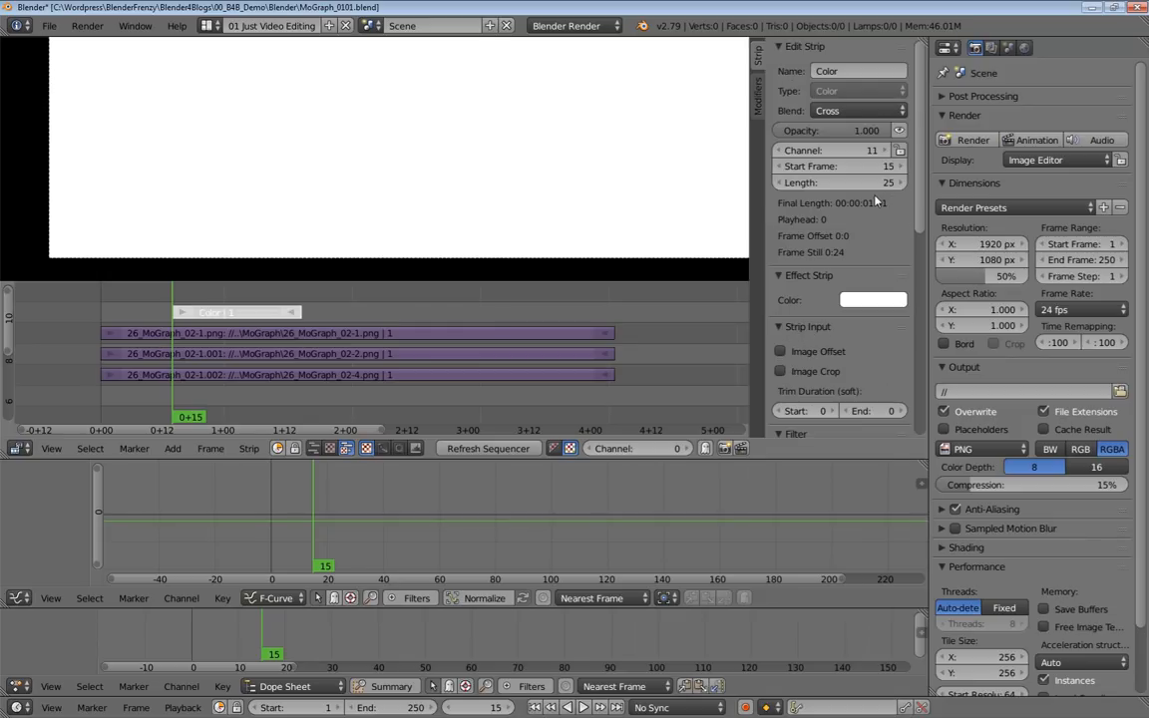
pyautogui.click(848, 111)
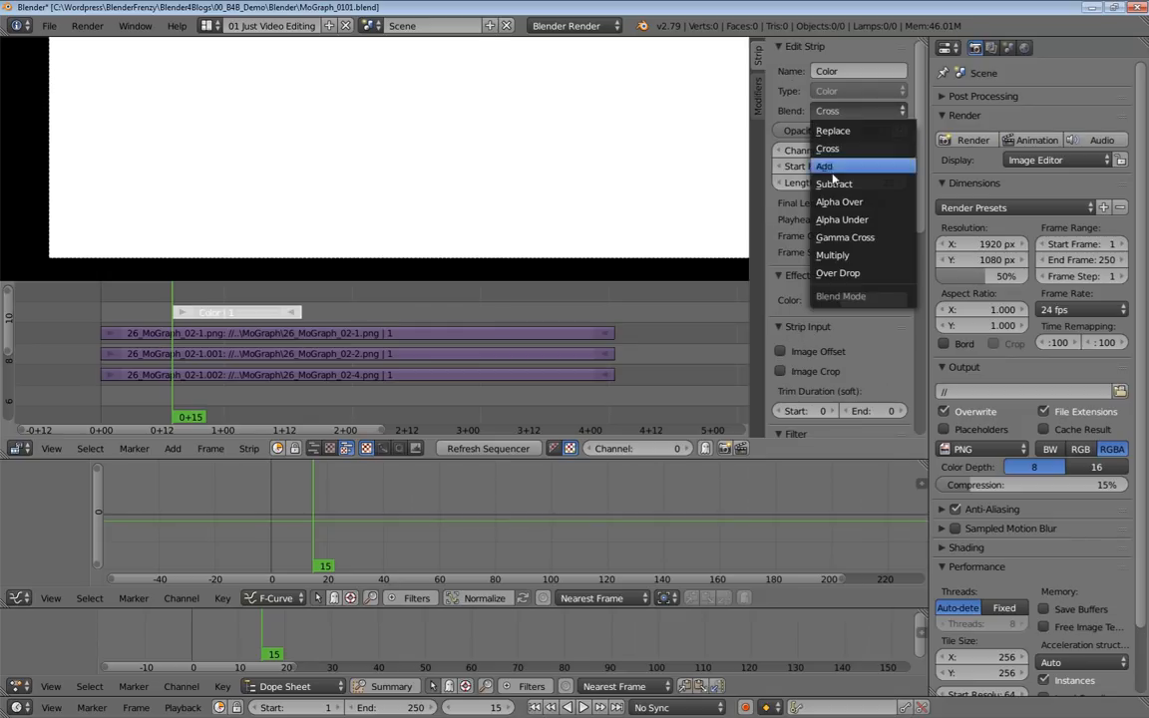
pyautogui.click(836, 275)
pyautogui.moveTo(796, 131); pyautogui.dragTo(733, 130)
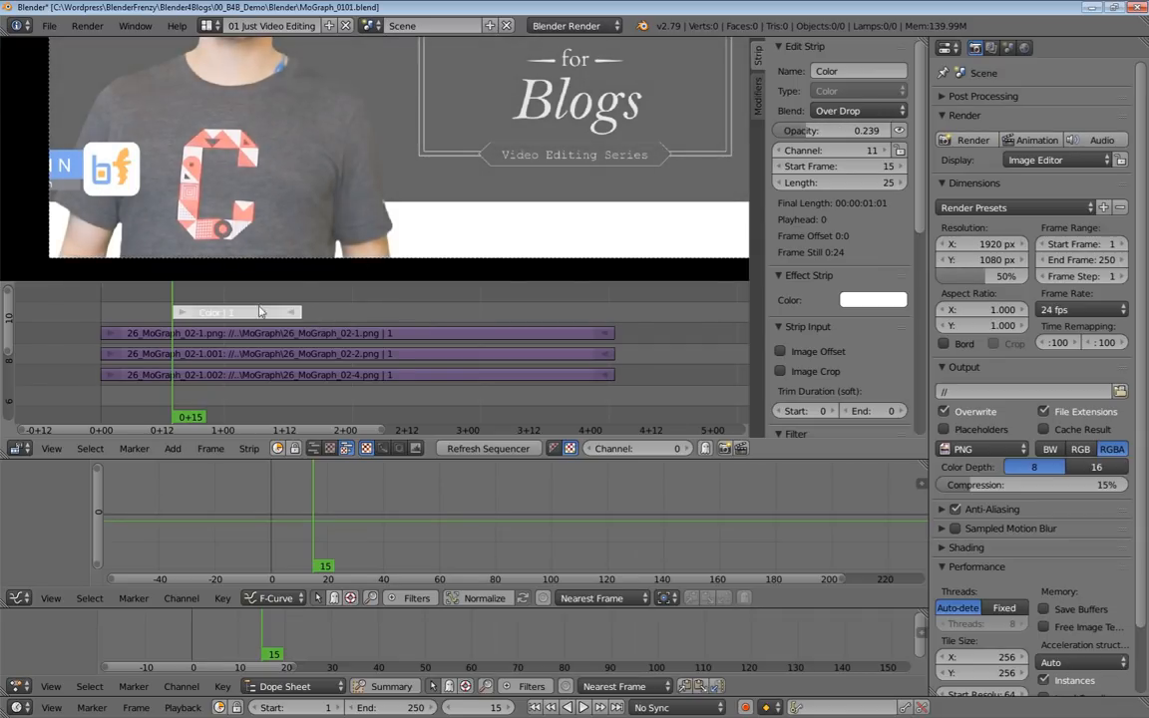
# Rename the color strip as Mask.
pyautogui.click(844, 71)
pyautogui.write('Mask')
pyautogui.press('Return')
# Enable Image Offset on the Mask strip, shift it to an X offset of about 225, and scrub through the timeline.
pyautogui.click(781, 351)
pyautogui.moveTo(795, 371); pyautogui.dragTo(946, 371)
pyautogui.moveTo(230, 333); pyautogui.dragTo(360, 334)
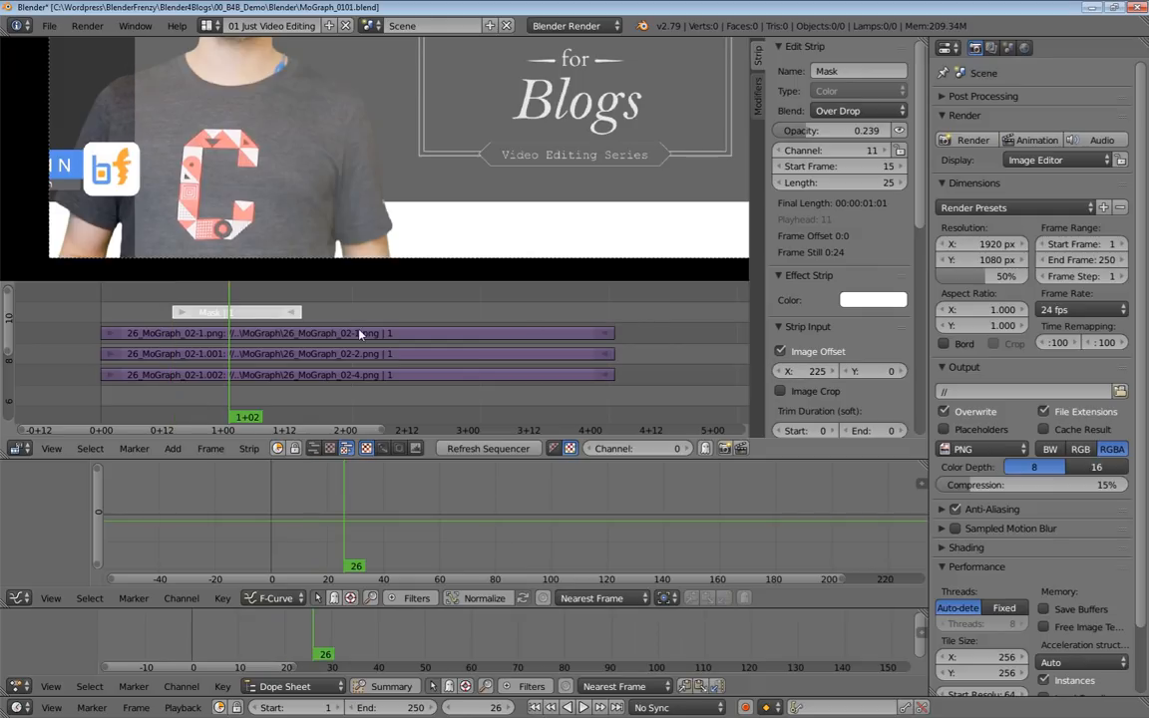
# Add a Mask strip modifier to the 26_MoGraph_02-2.png strip.
pyautogui.rightClick(270, 356)
pyautogui.click(757, 95)
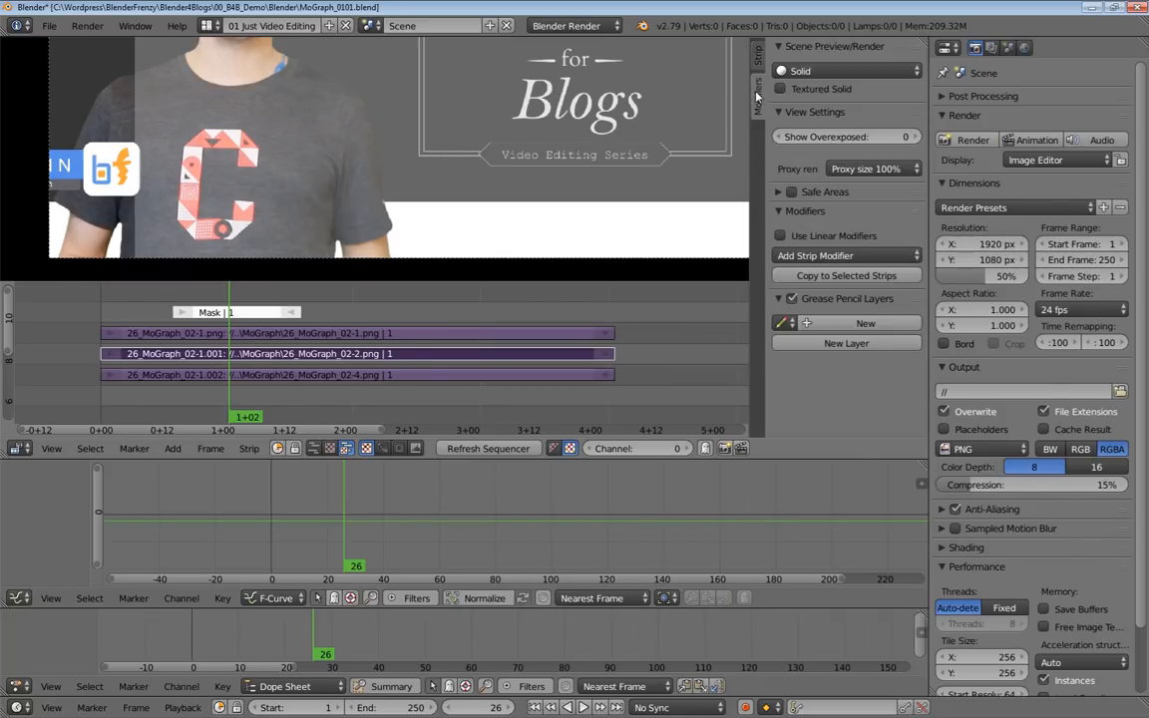
pyautogui.click(812, 259)
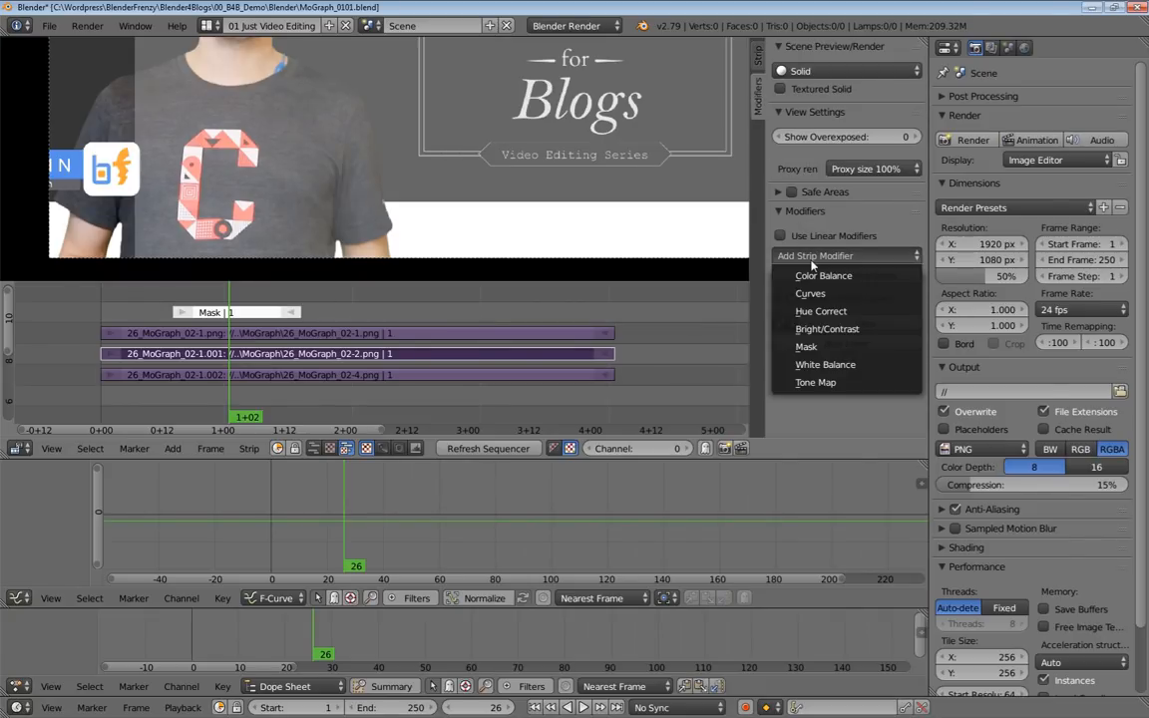
pyautogui.click(811, 349)
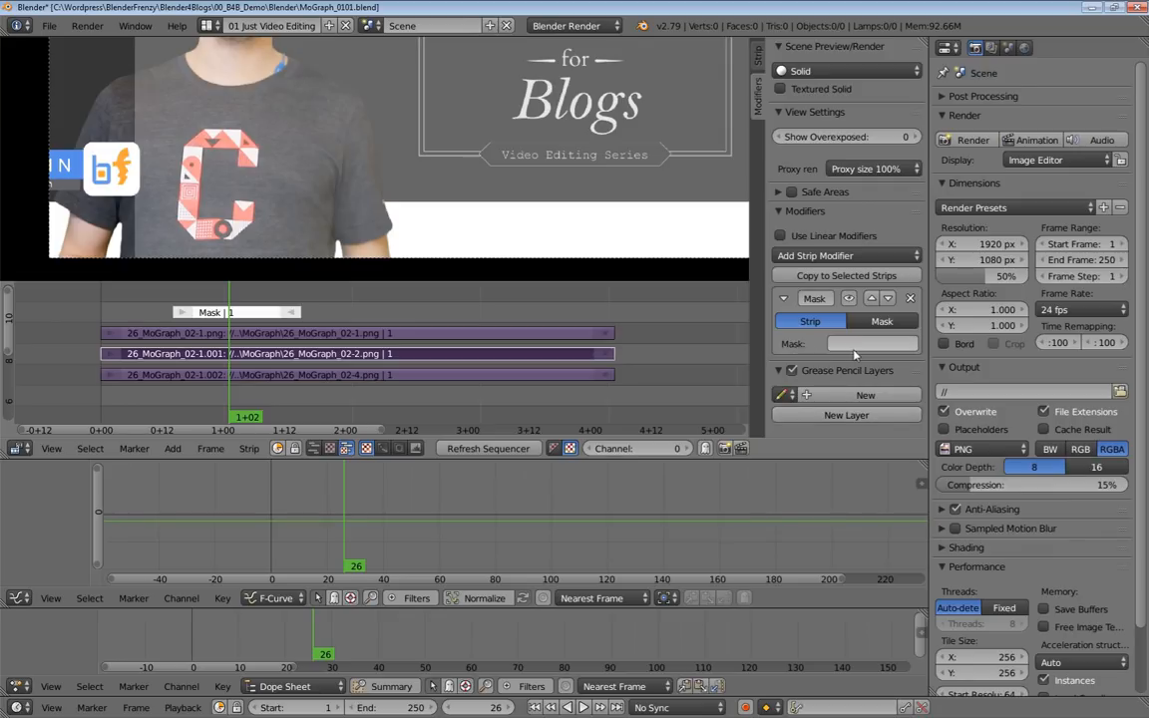
# Assign the Mask strip to the 26_MoGraph_02-2.png strip's Mask modifier, and give the 26_MoGraph_02-4.png strip a Mask modifier using the same strip.
pyautogui.click(856, 344)
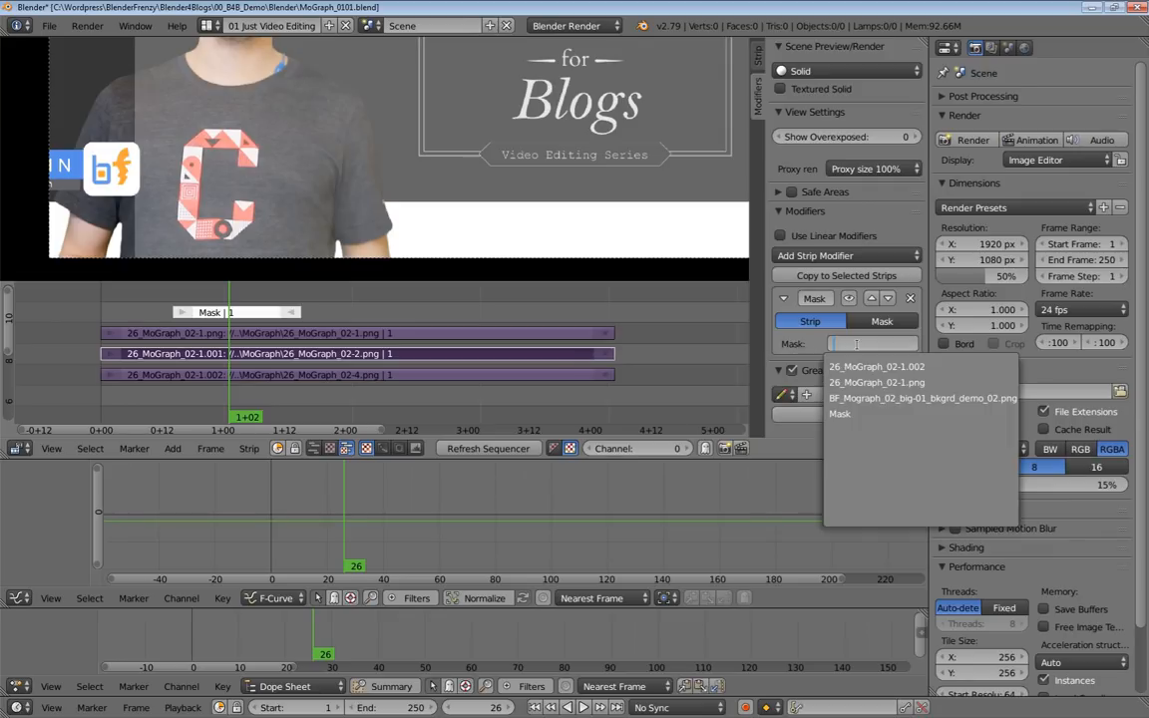
pyautogui.click(866, 416)
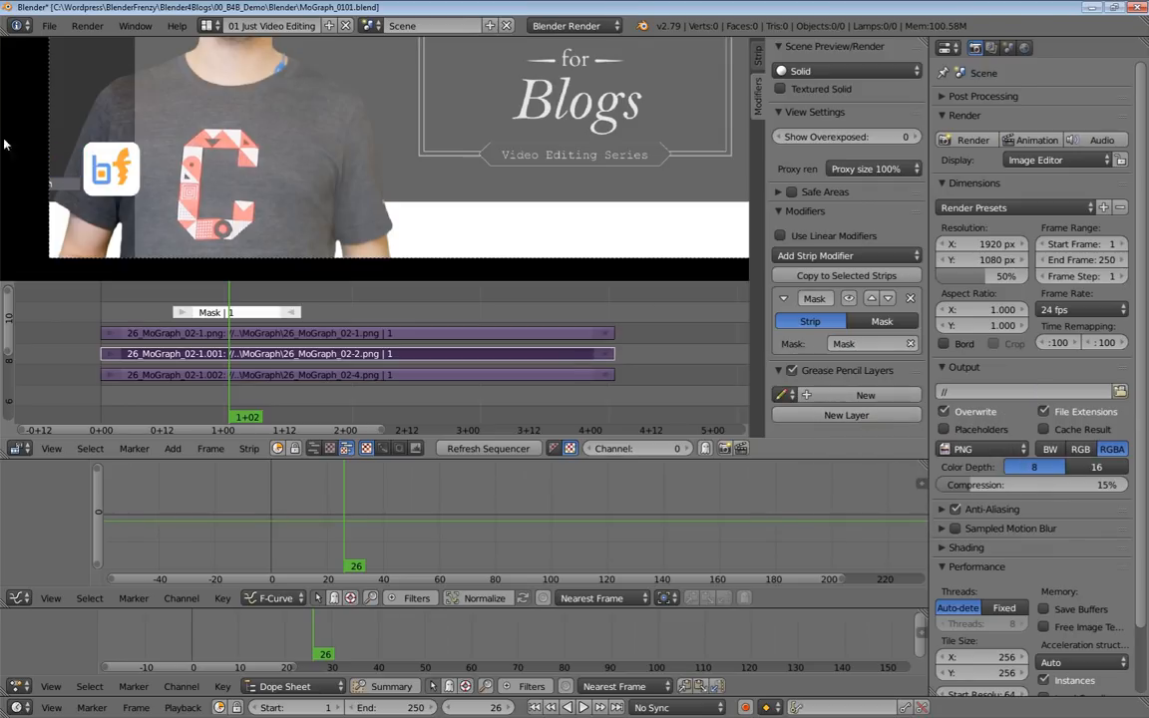
pyautogui.rightClick(329, 377)
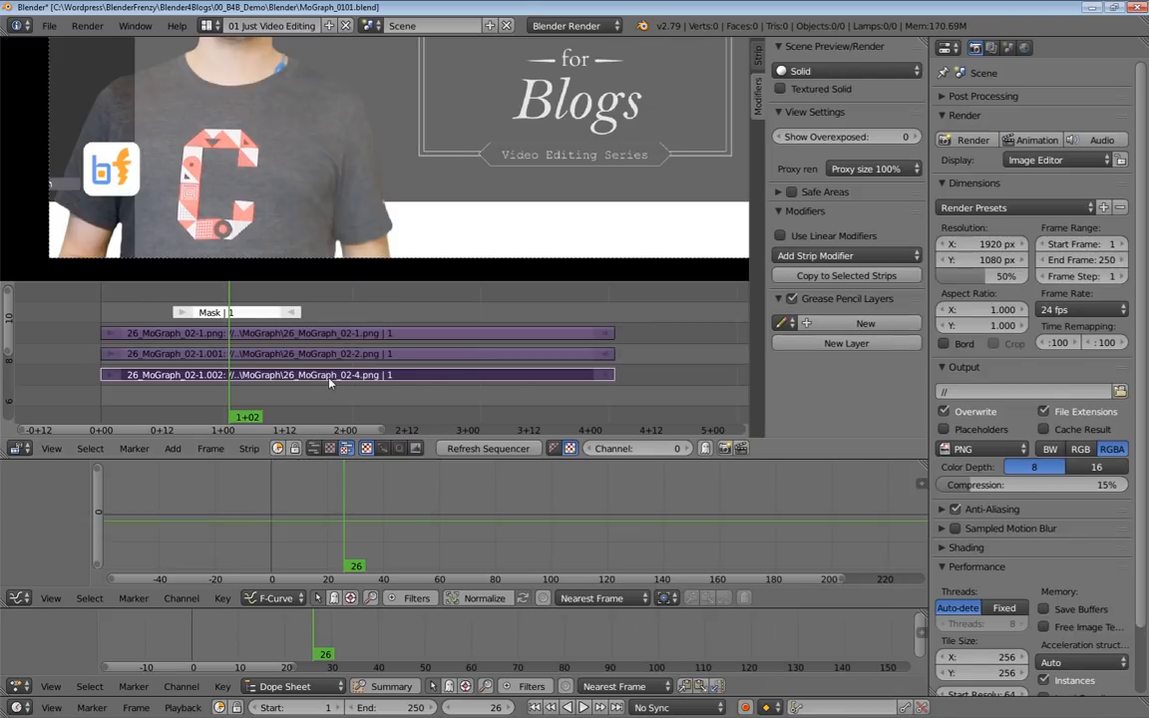
pyautogui.click(820, 255)
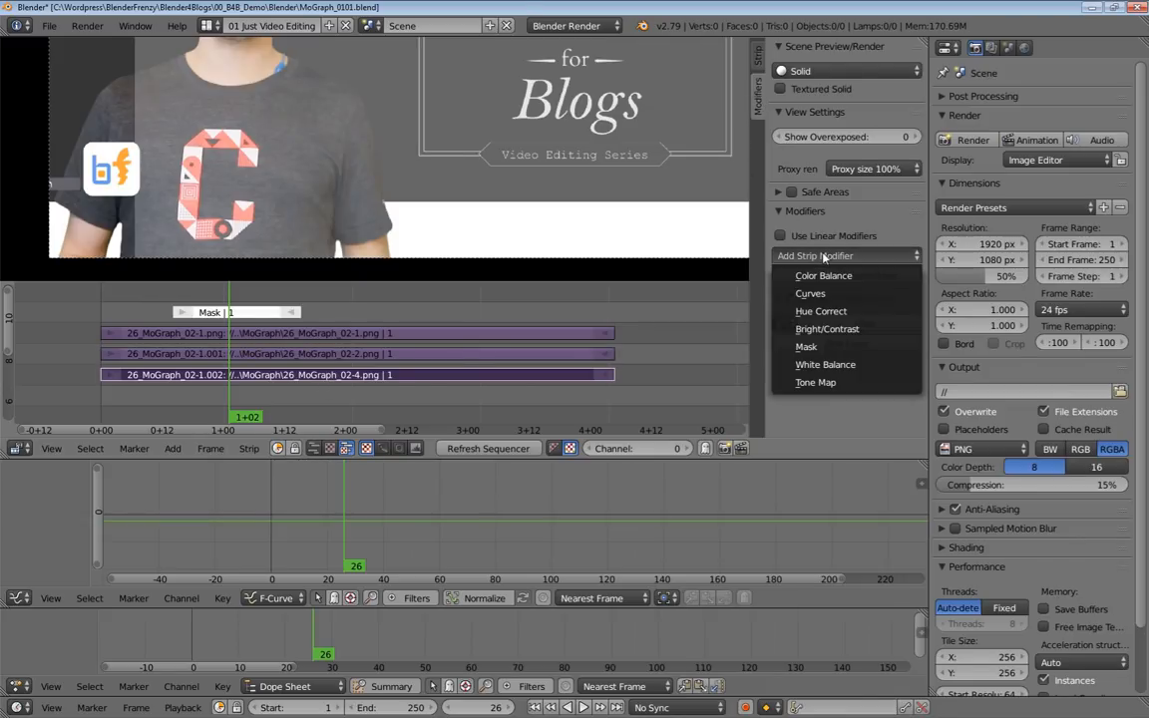
pyautogui.click(816, 347)
pyautogui.click(870, 343)
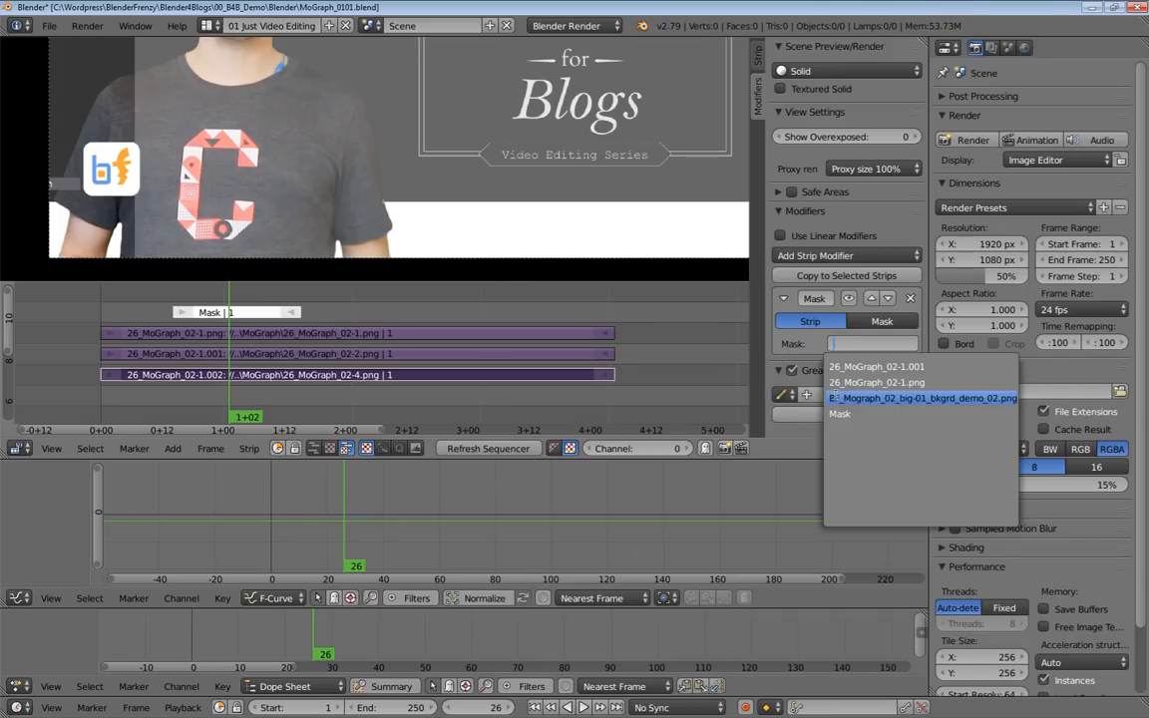
pyautogui.click(847, 422)
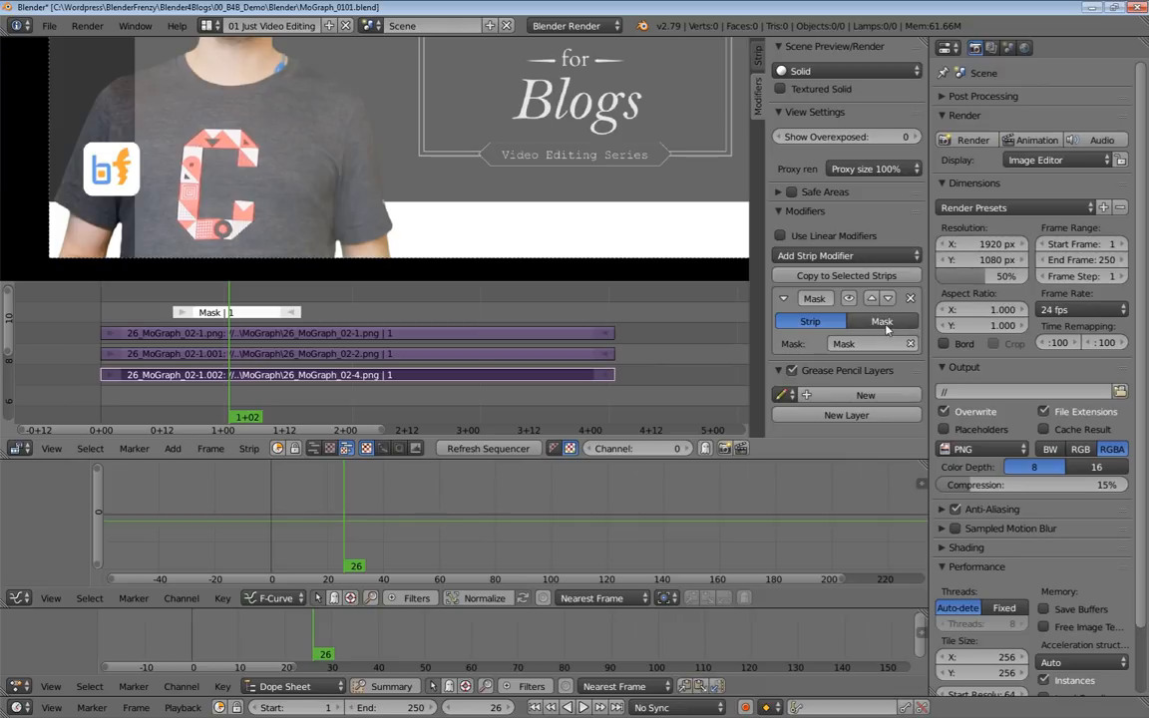
# Try the Mask input type instead of Strip on the 26_MoGraph_02-4.png strip's modifier and undo the switch.
pyautogui.click(881, 322)
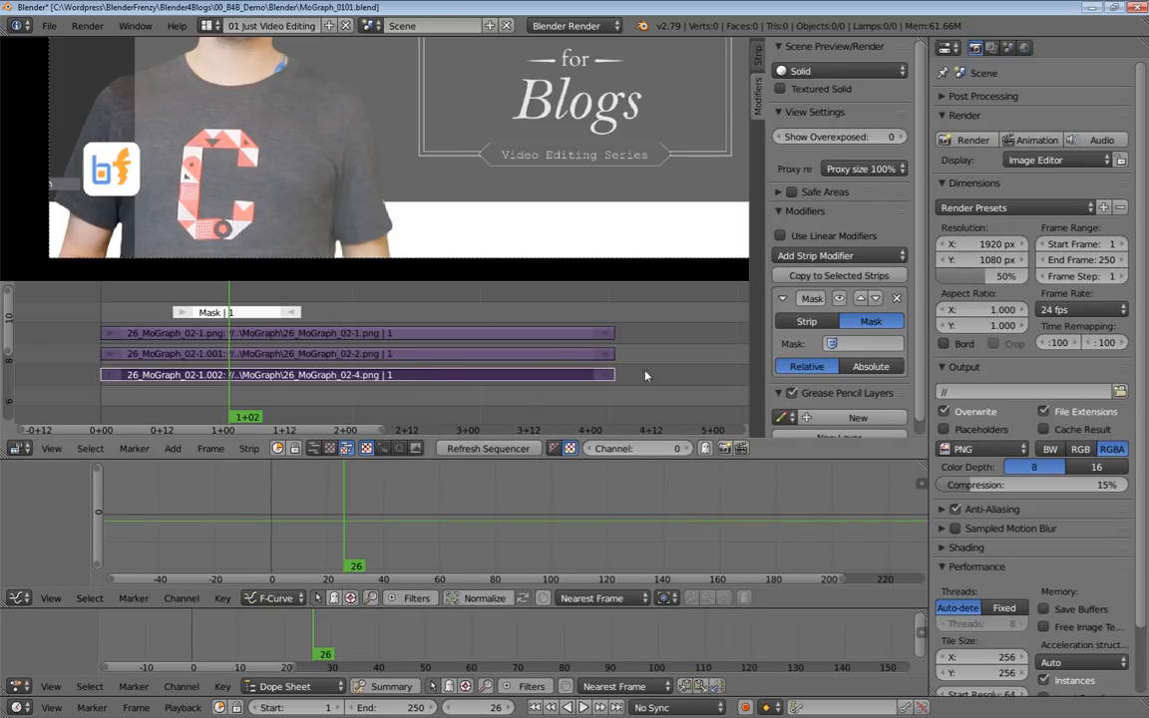
pyautogui.hotkey('ctrl', 'z')
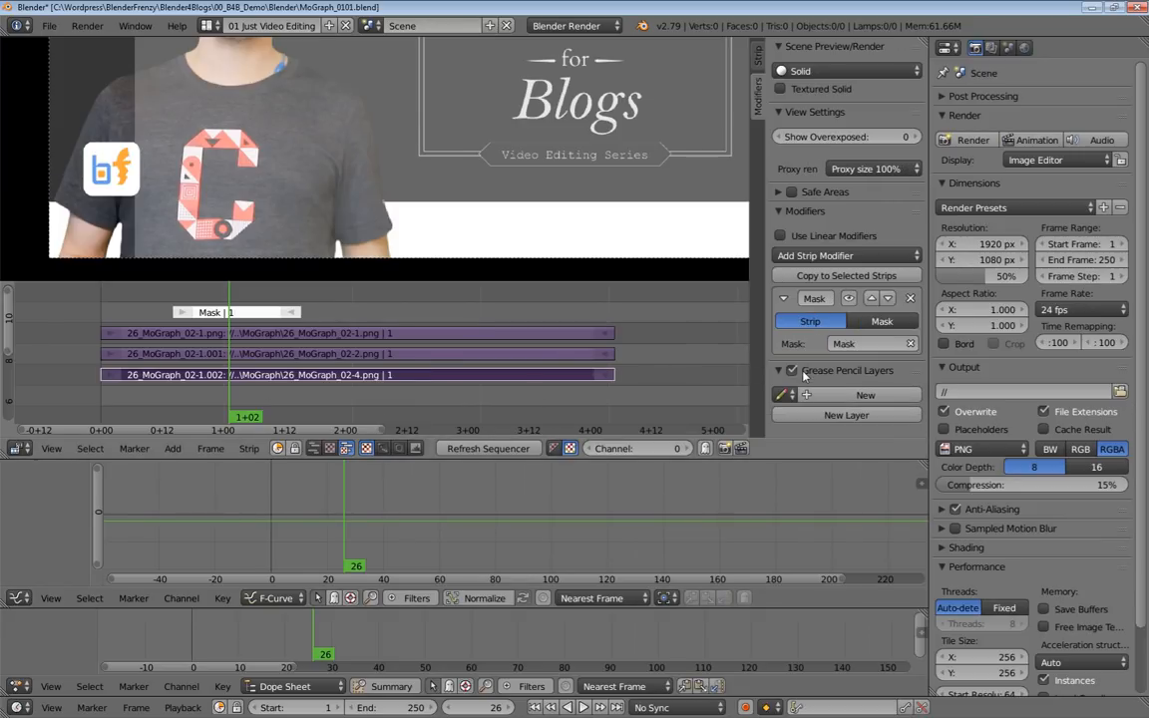
pyautogui.click(257, 314)
pyautogui.click(303, 383)
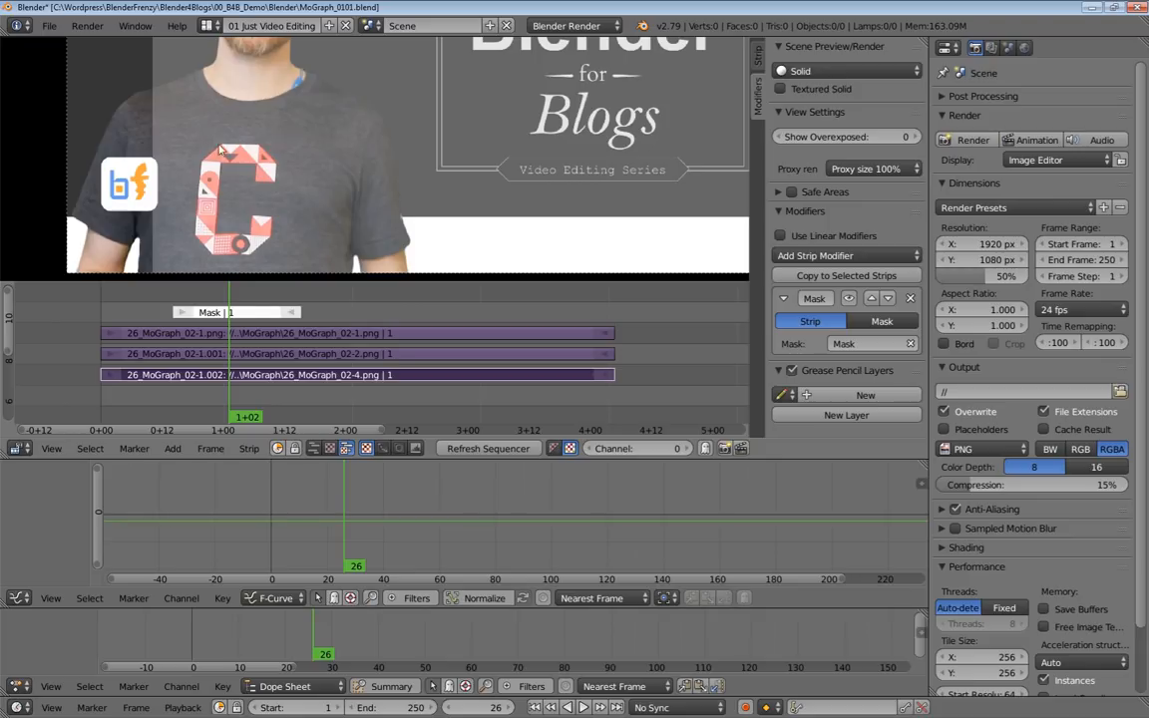
# Extend both ends of the Mask strip to span frames 1 to 100, matching the image strips below it.
pyautogui.click(183, 313)
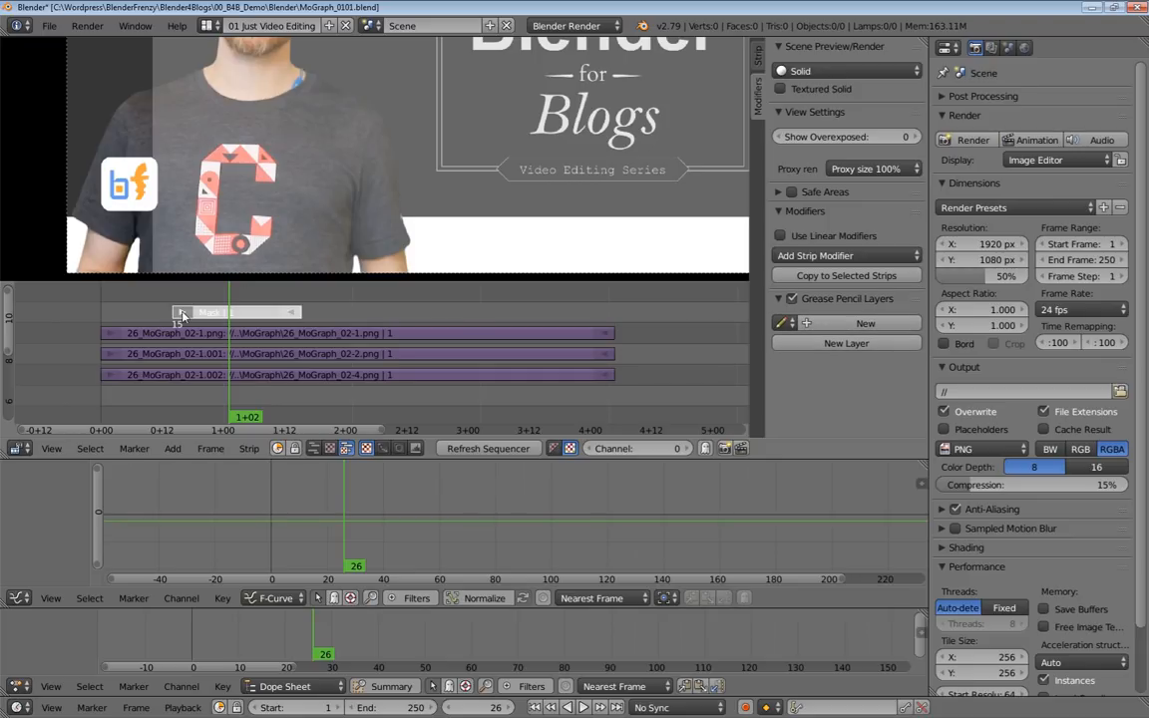
pyautogui.moveTo(183, 315); pyautogui.dragTo(101, 314)
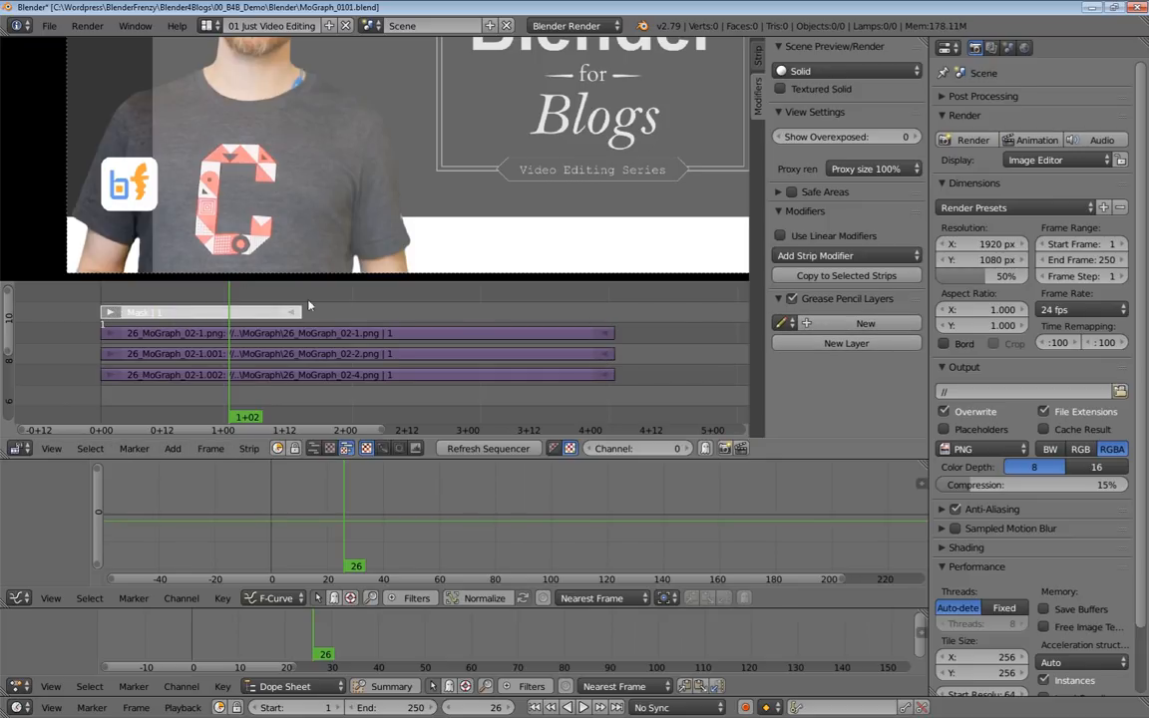
pyautogui.moveTo(295, 314); pyautogui.dragTo(606, 312)
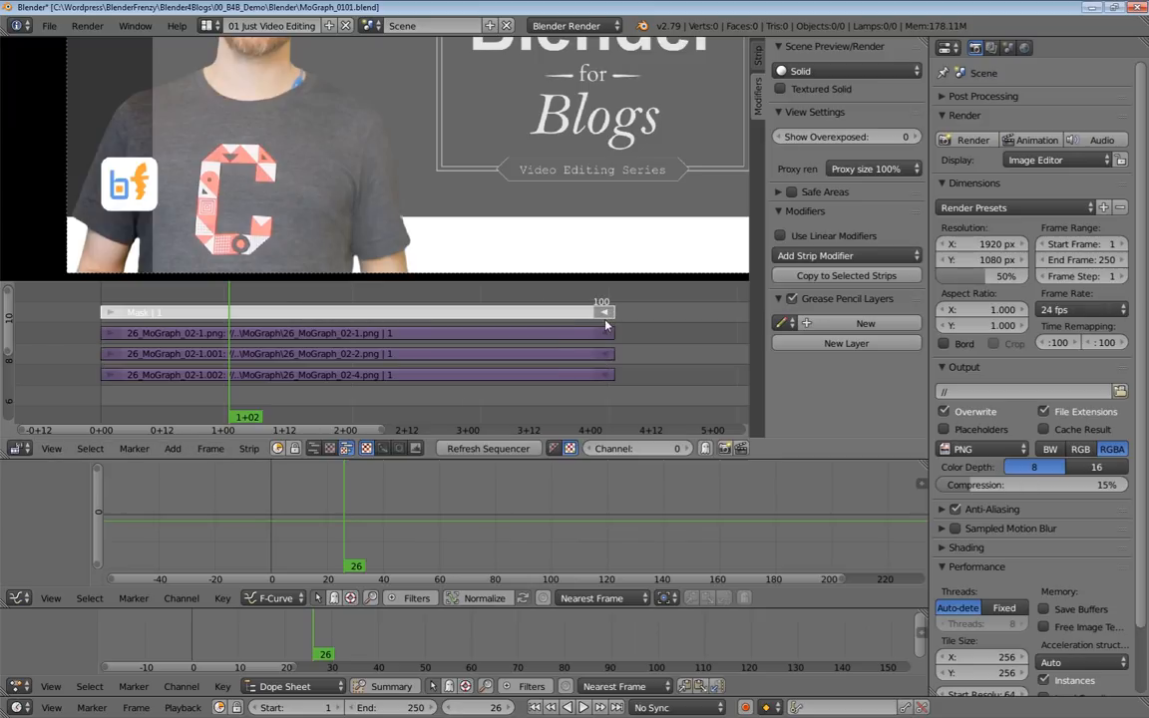
# Shift the 26_MoGraph_02-2.png strip's image to an X offset of 60.
pyautogui.click(179, 353)
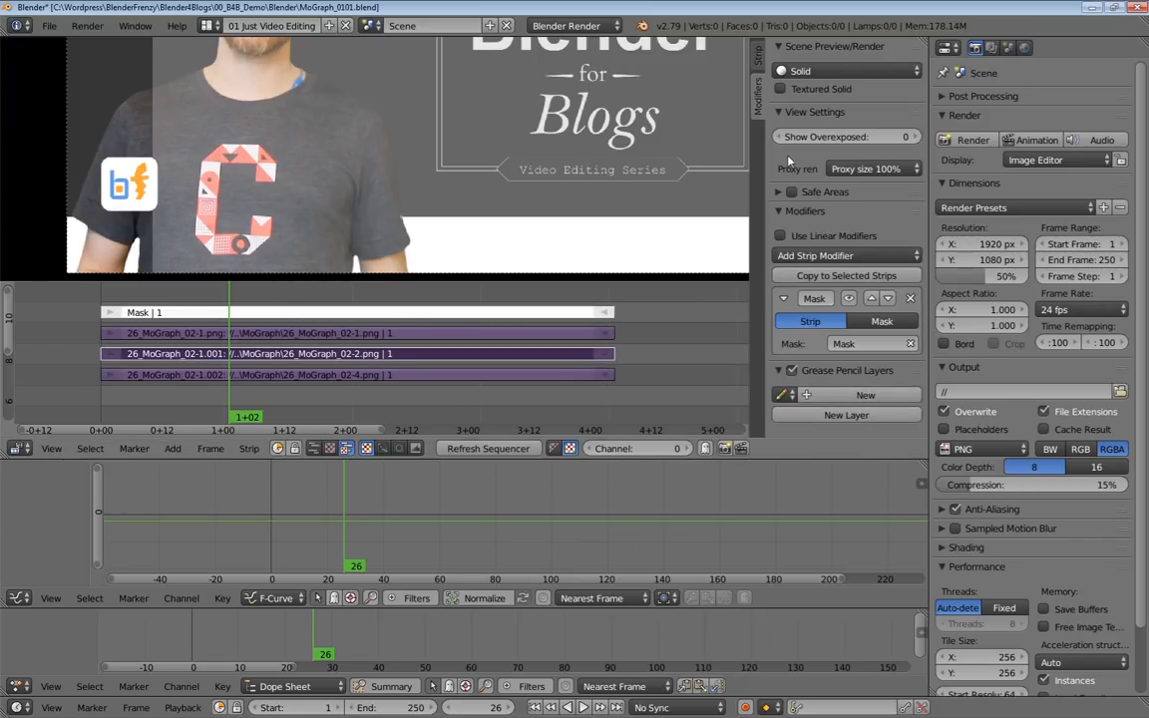
pyautogui.click(757, 56)
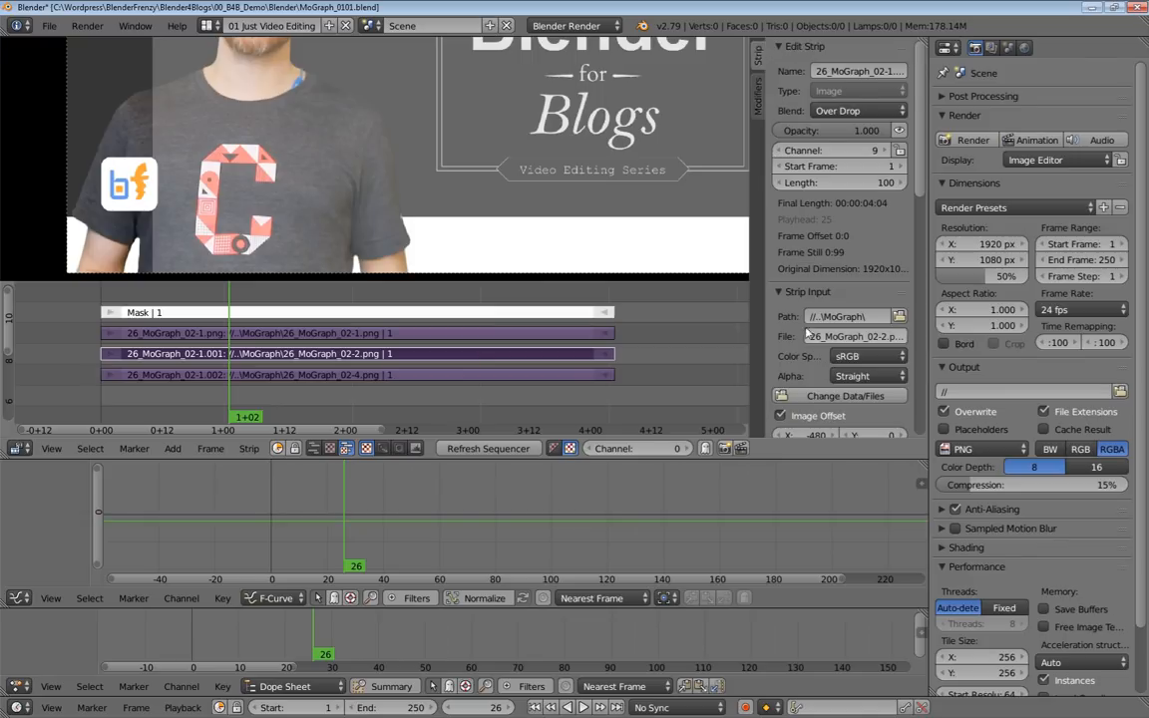
pyautogui.scroll(-5, 805, 319)
pyautogui.moveTo(804, 243); pyautogui.dragTo(830, 228)
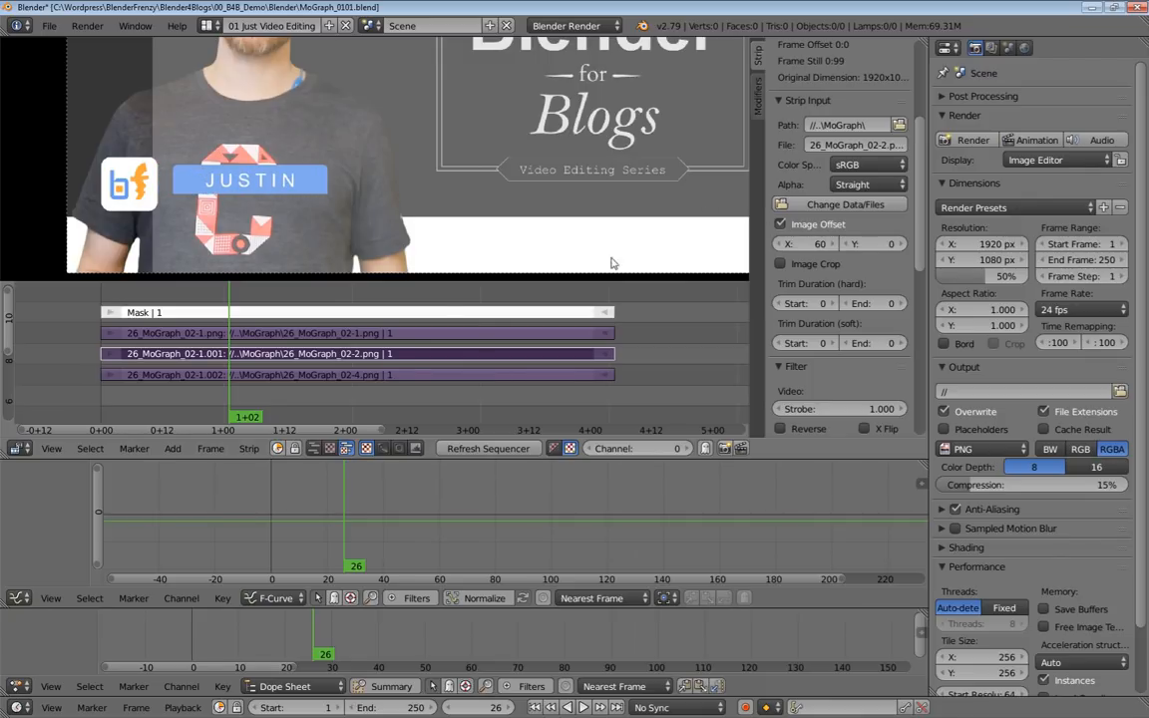
# Try an X image offset of 345 on the Mask strip, and return it to 225.
pyautogui.rightClick(376, 312)
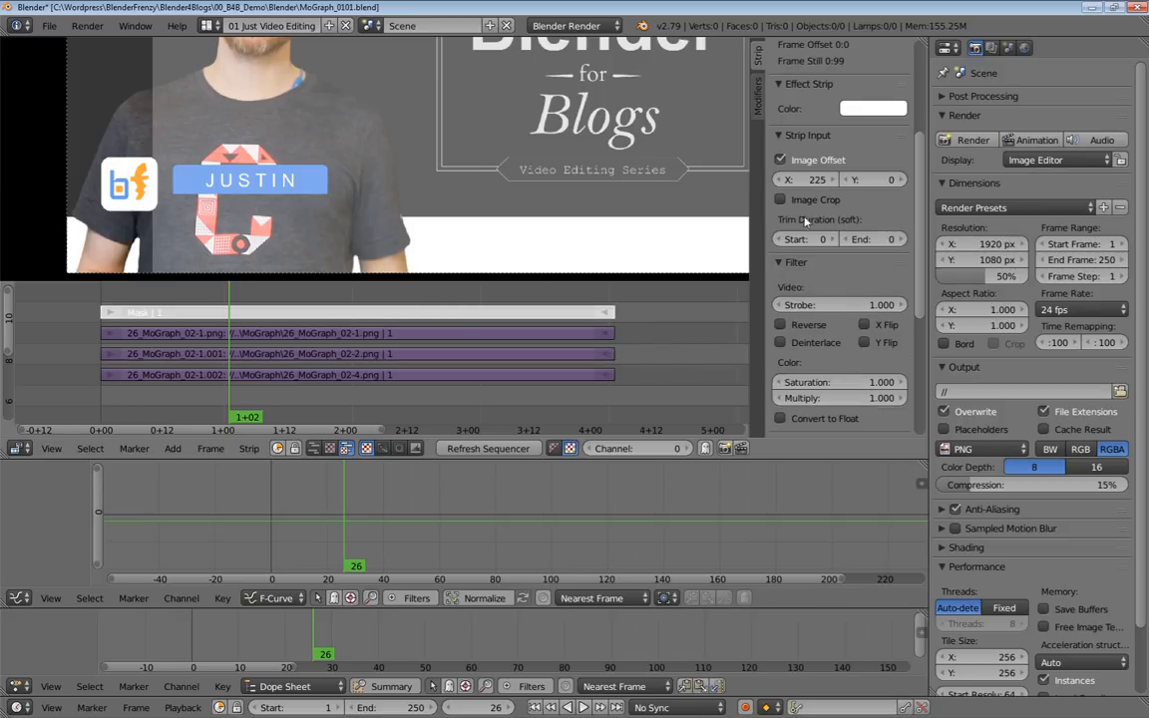
pyautogui.moveTo(813, 180); pyautogui.dragTo(893, 180)
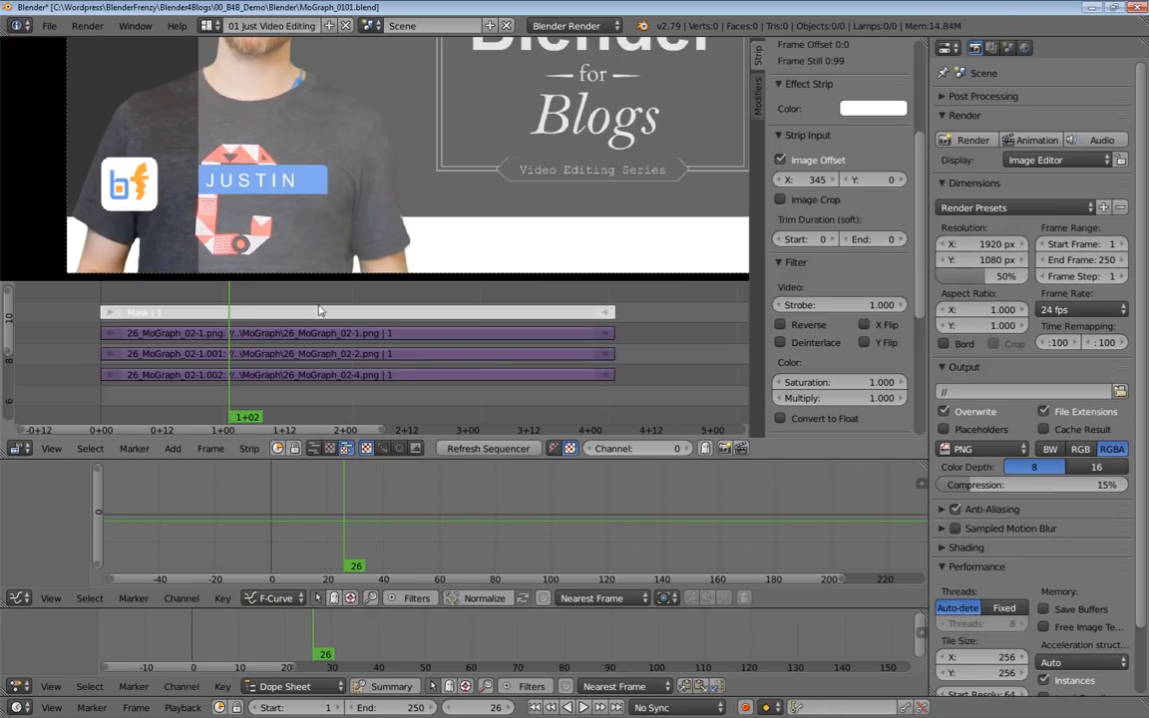
pyautogui.click(389, 353)
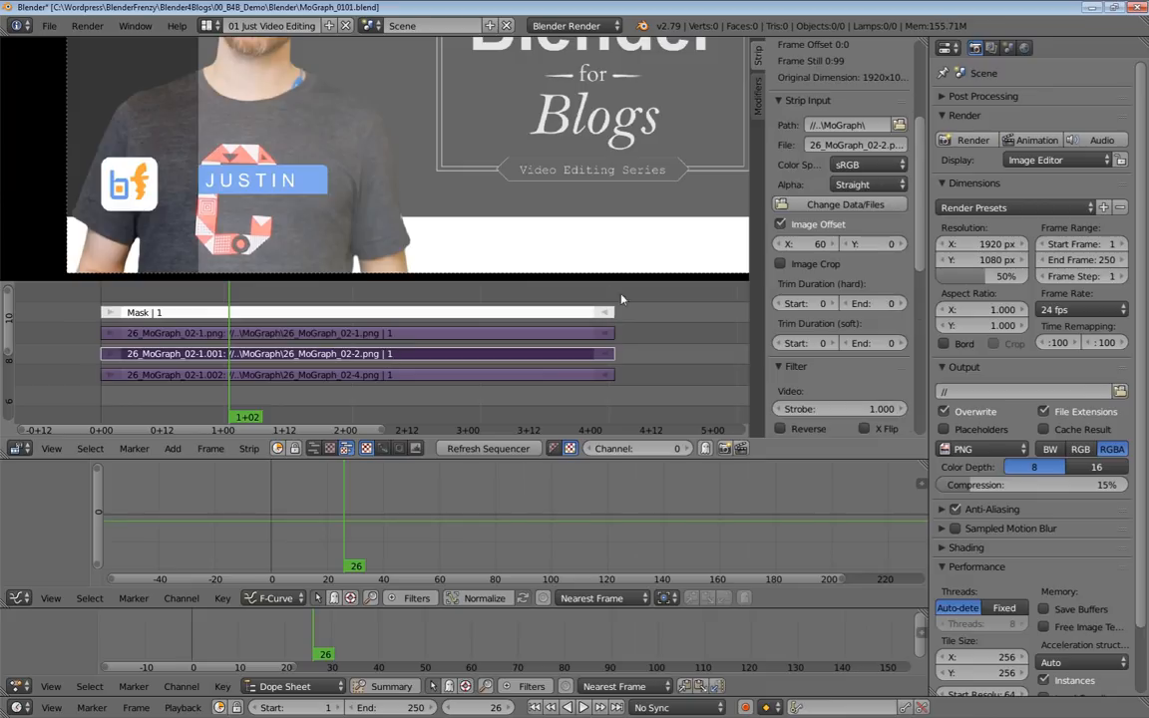
pyautogui.moveTo(820, 245)
pyautogui.mouseDown()
pyautogui.moveTo(739, 244)
pyautogui.moveTo(822, 245)
pyautogui.mouseUp()
pyautogui.rightClick(250, 312)
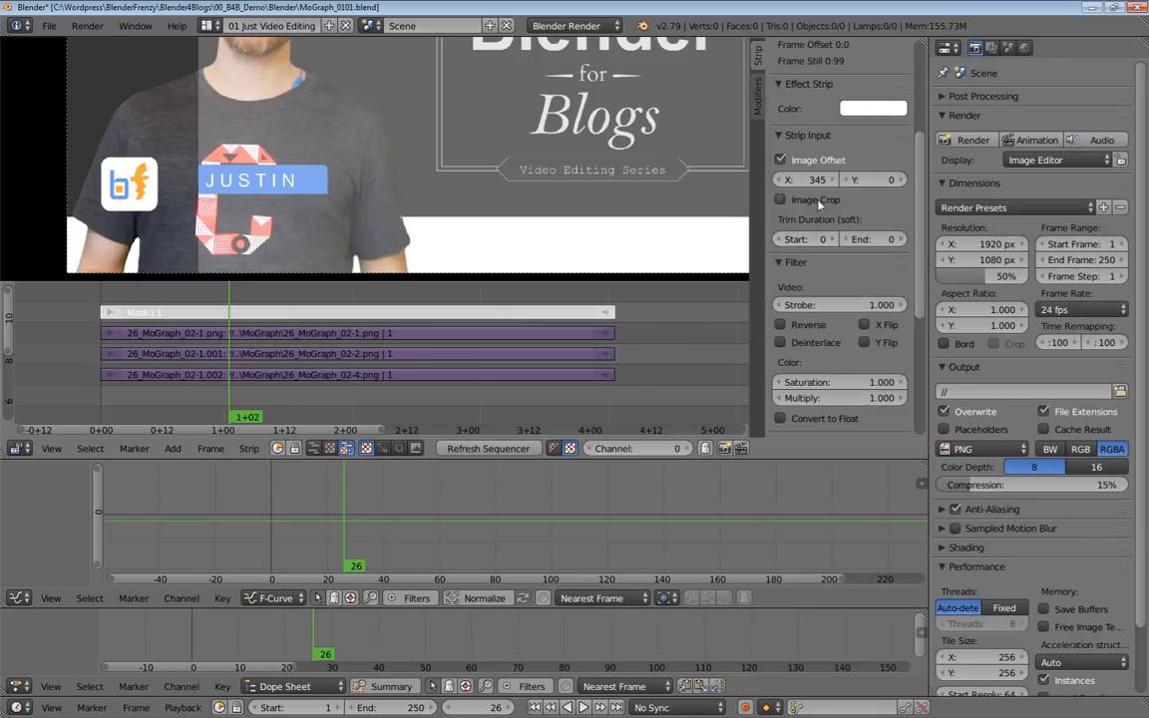
pyautogui.moveTo(817, 179); pyautogui.dragTo(774, 180)
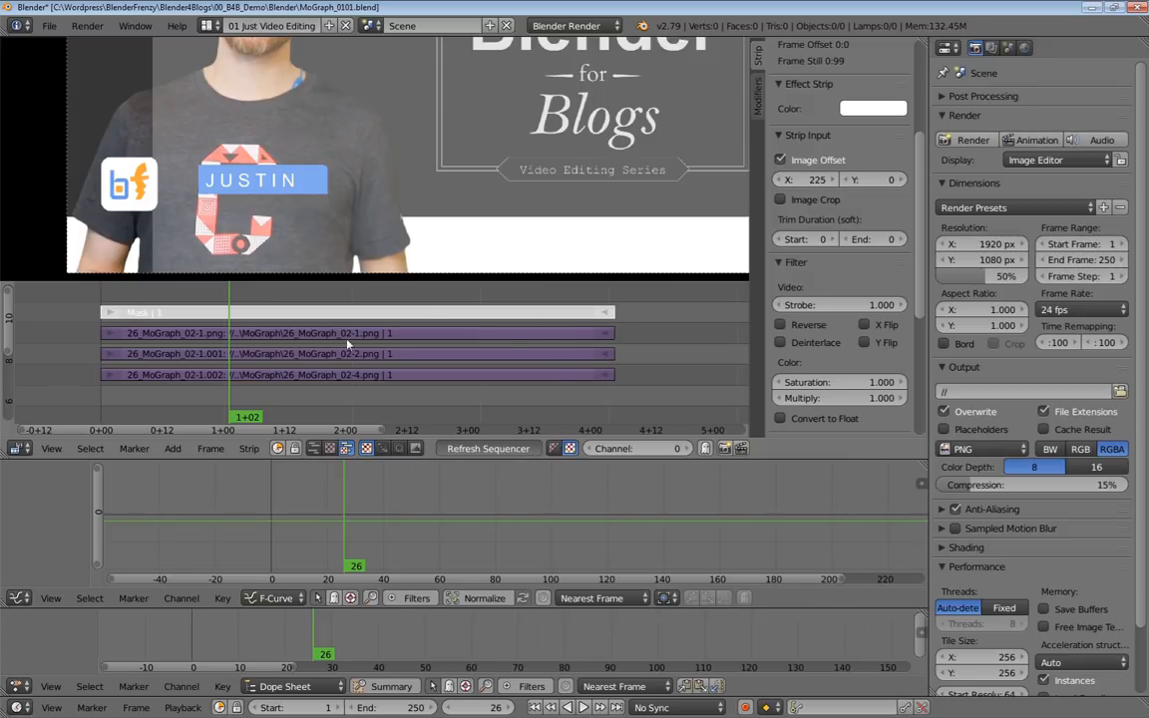
# Set the X image offset of the 26_MoGraph_02-2.png strip to 0.
pyautogui.rightClick(409, 353)
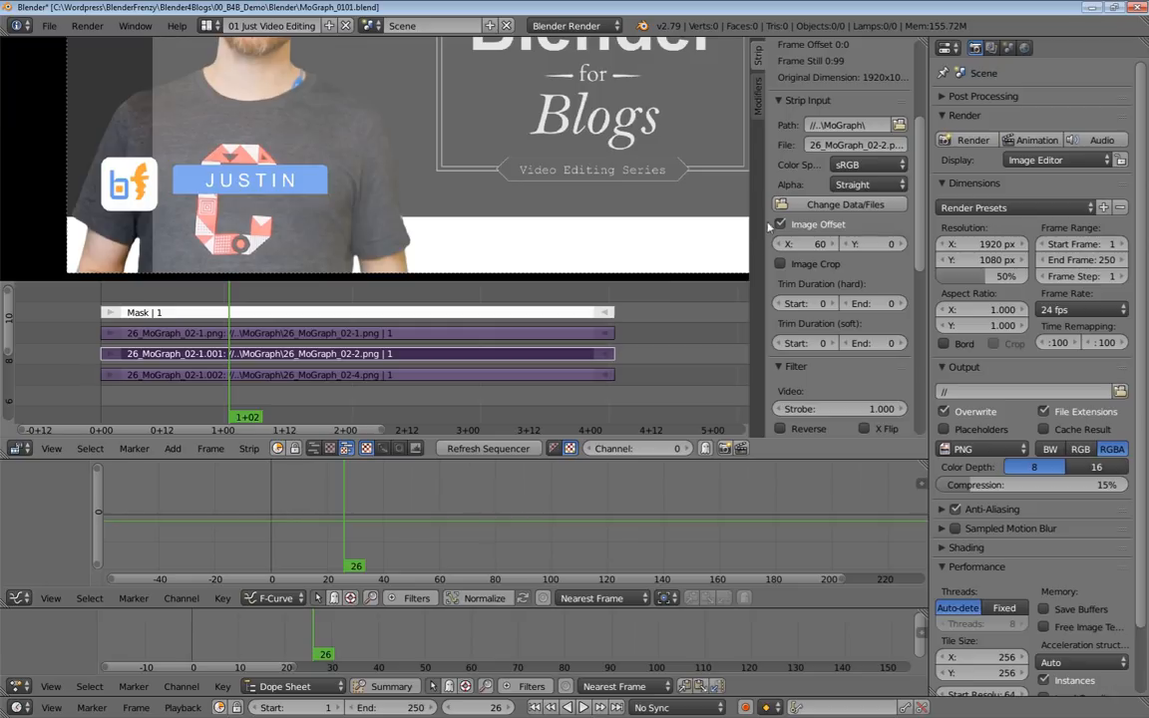
pyautogui.moveTo(818, 244)
pyautogui.mouseDown()
pyautogui.moveTo(719, 243)
pyautogui.moveTo(830, 244)
pyautogui.mouseUp()
pyautogui.hotkey('ctrl', 'z')
pyautogui.click(810, 244)
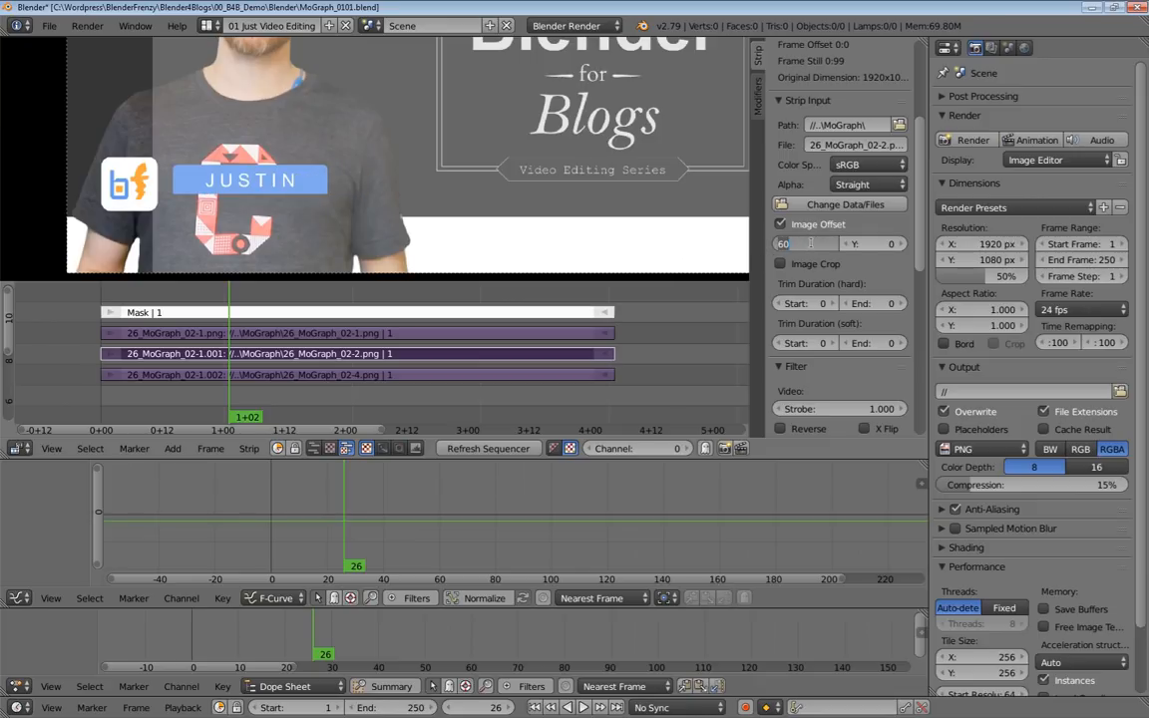
pyautogui.write('0')
pyautogui.press('Return')
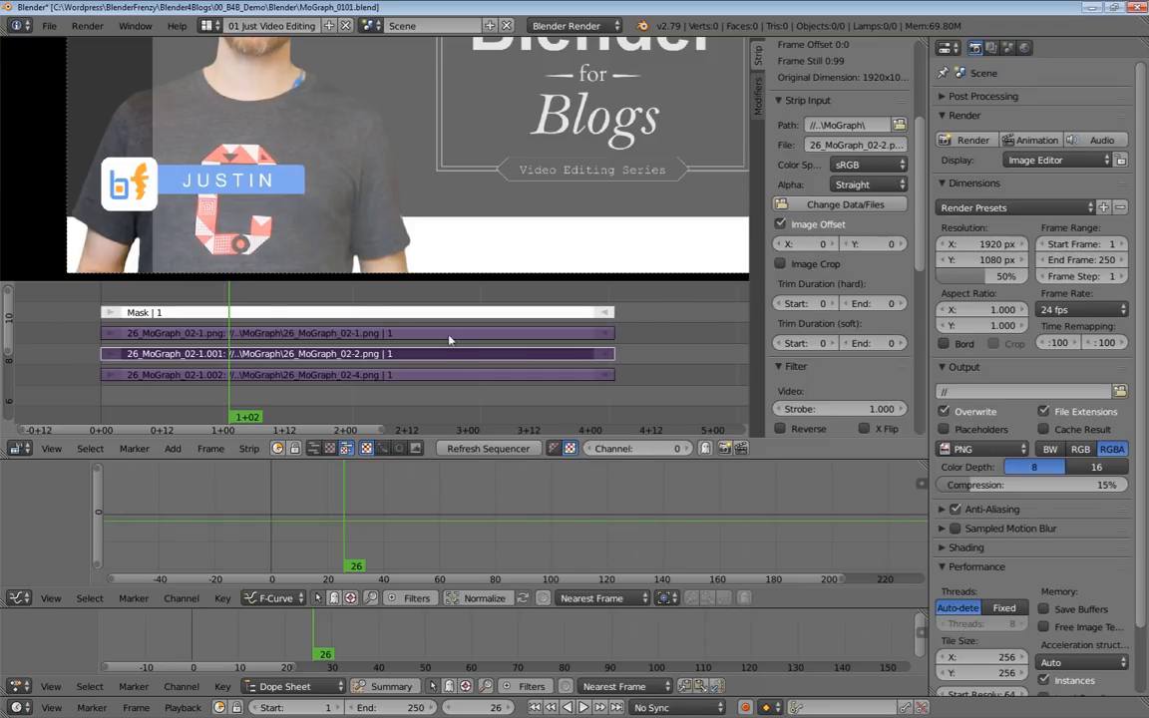
# Shift the 26_MoGraph_02-4.png strip's image to an X offset of 12.
pyautogui.click(392, 375)
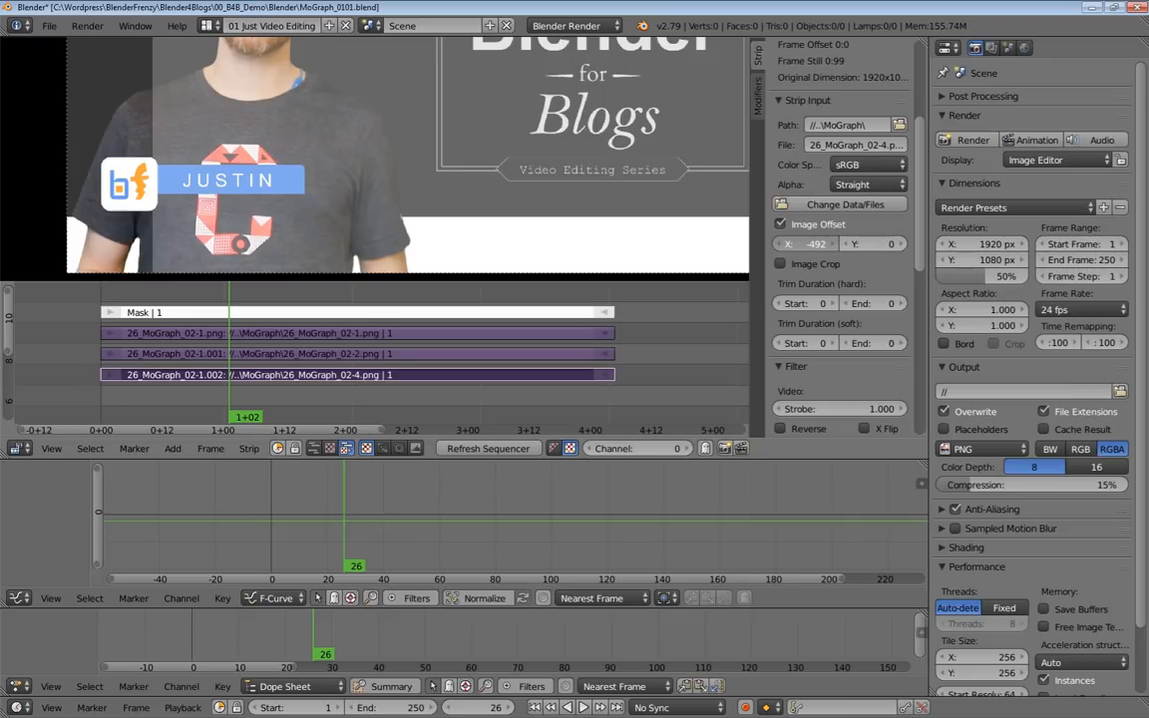
pyautogui.moveTo(813, 244); pyautogui.dragTo(1107, 245)
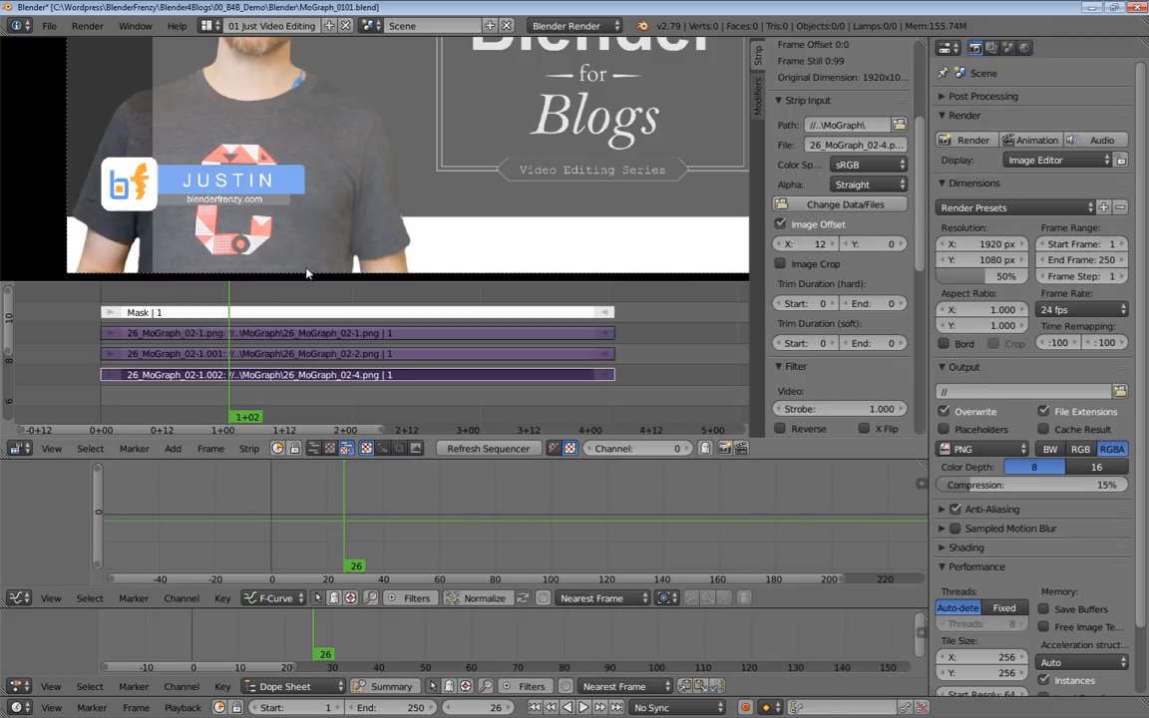
# Mute the Mask strip, try an X offset of about 200 on the 26_MoGraph_02-2.png strip, and reset that offset to 0.
pyautogui.click(285, 315)
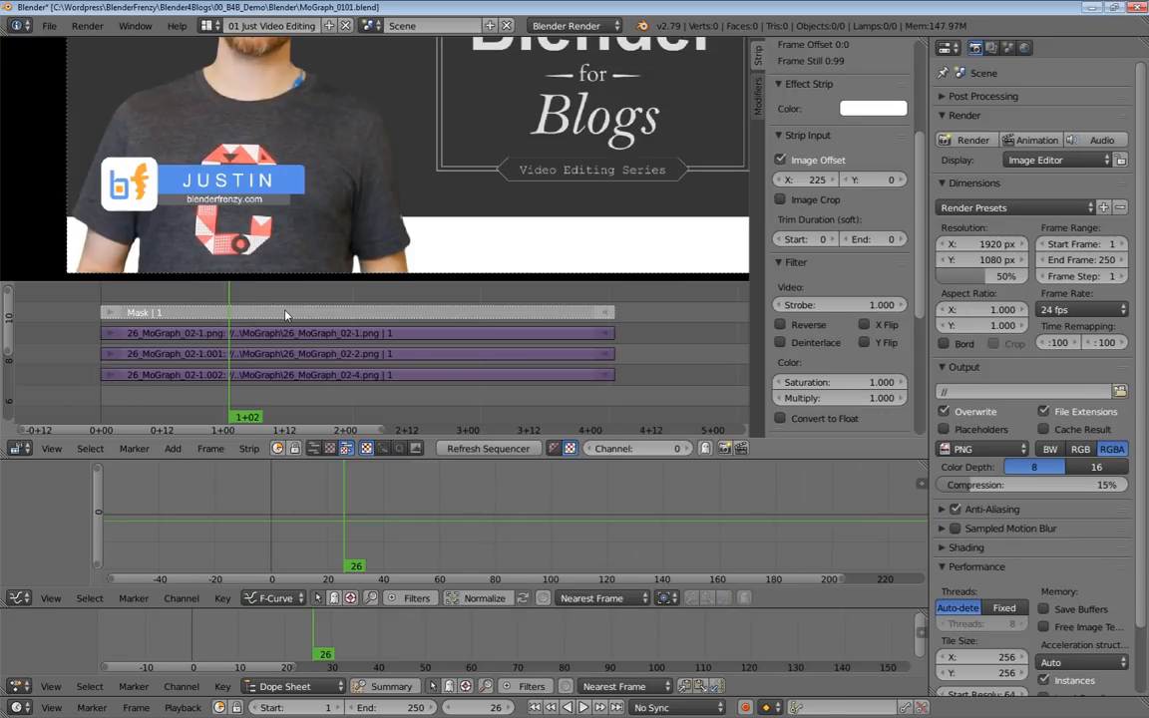
pyautogui.click(332, 349)
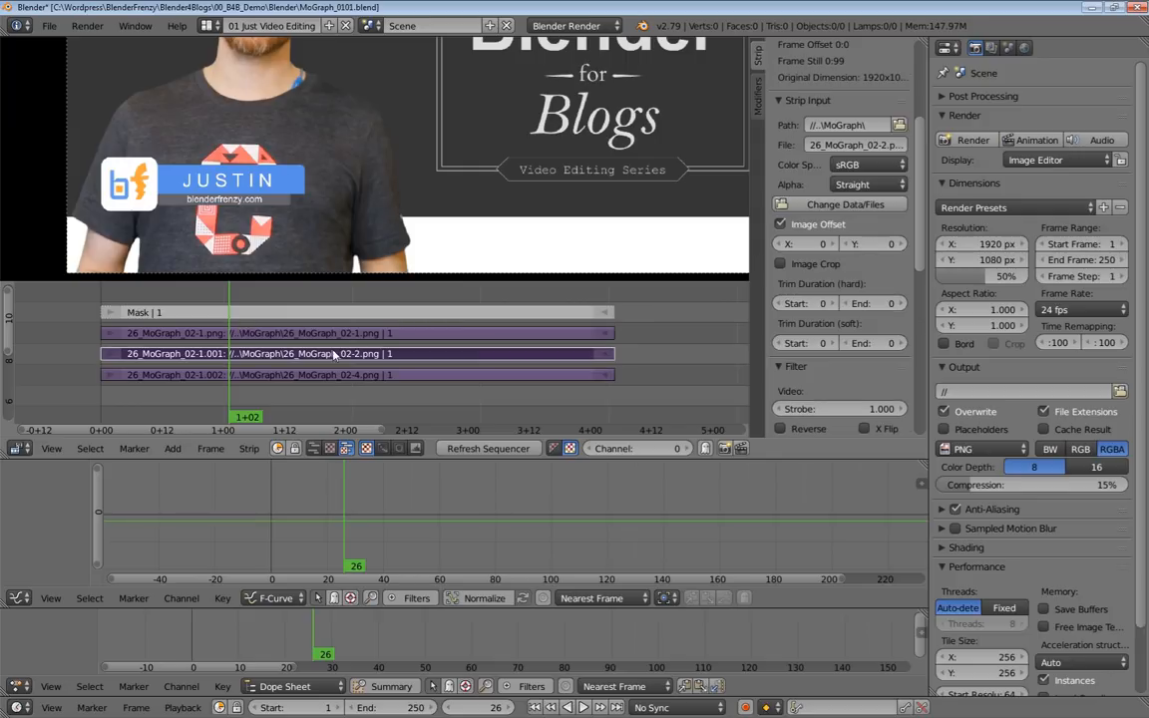
pyautogui.moveTo(814, 244)
pyautogui.mouseDown()
pyautogui.moveTo(748, 243)
pyautogui.moveTo(821, 246)
pyautogui.mouseUp()
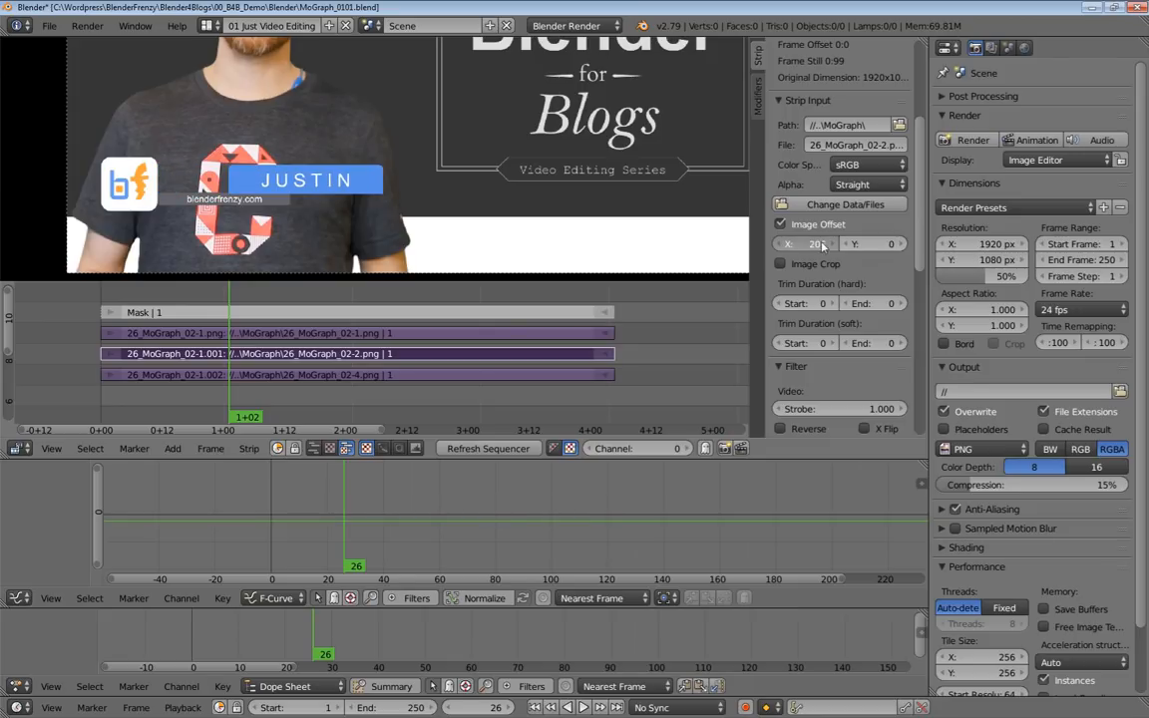
pyautogui.press('BackSpace')
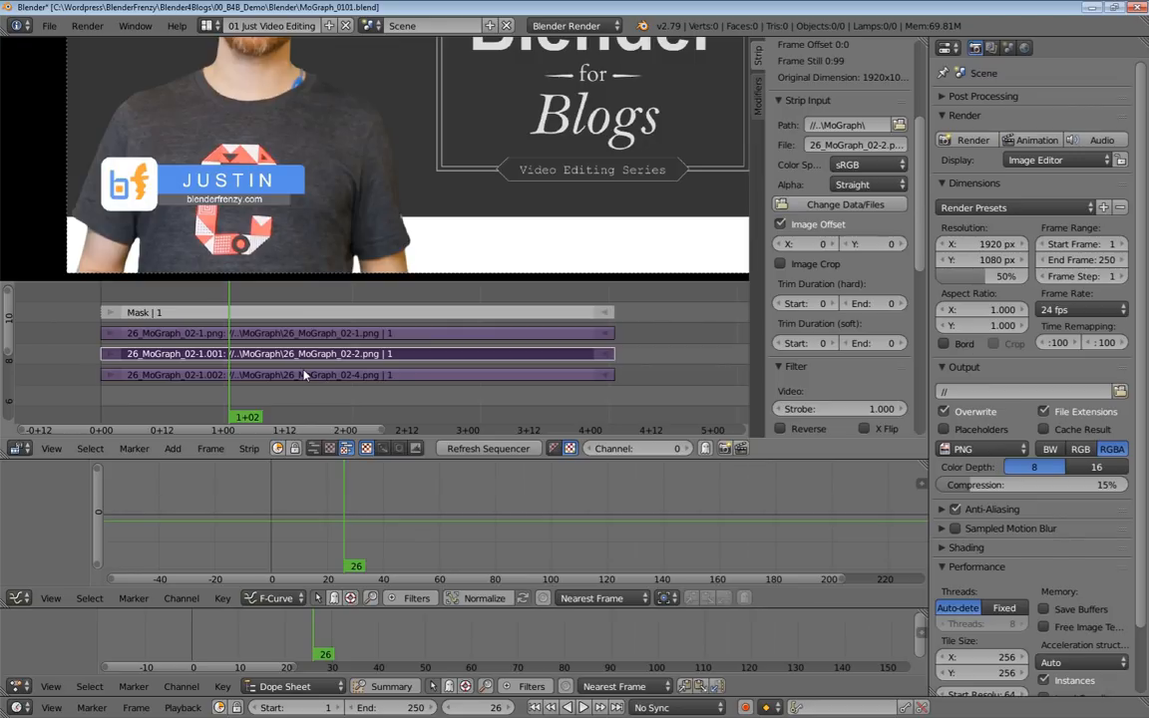
# Delete the Mask strip from the sequencer.
pyautogui.click(269, 314)
pyautogui.press('x')
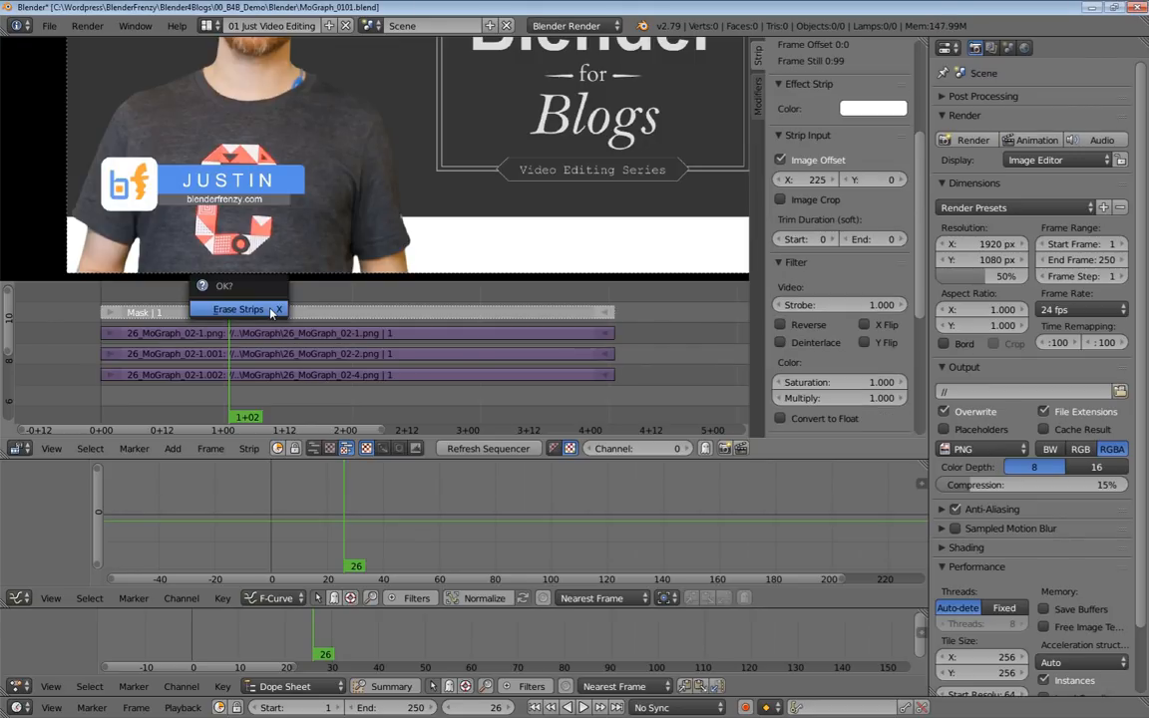
pyautogui.click(274, 317)
# Enlarge the sequencer area downward over the graph editor so all strips, including the background, fit in it.
pyautogui.keyDown('ctrl'); pyautogui.moveTo(308, 349); pyautogui.dragTo(305, 342, button='middle'); pyautogui.keyUp('ctrl')
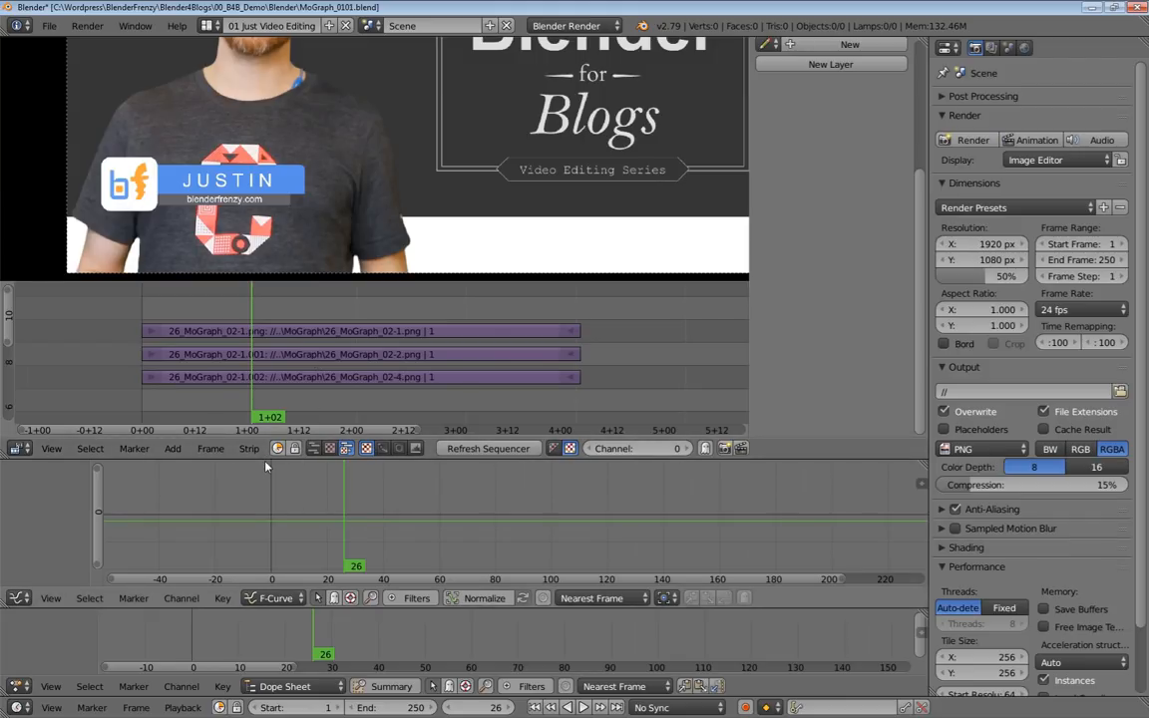
pyautogui.moveTo(265, 459); pyautogui.dragTo(249, 573)
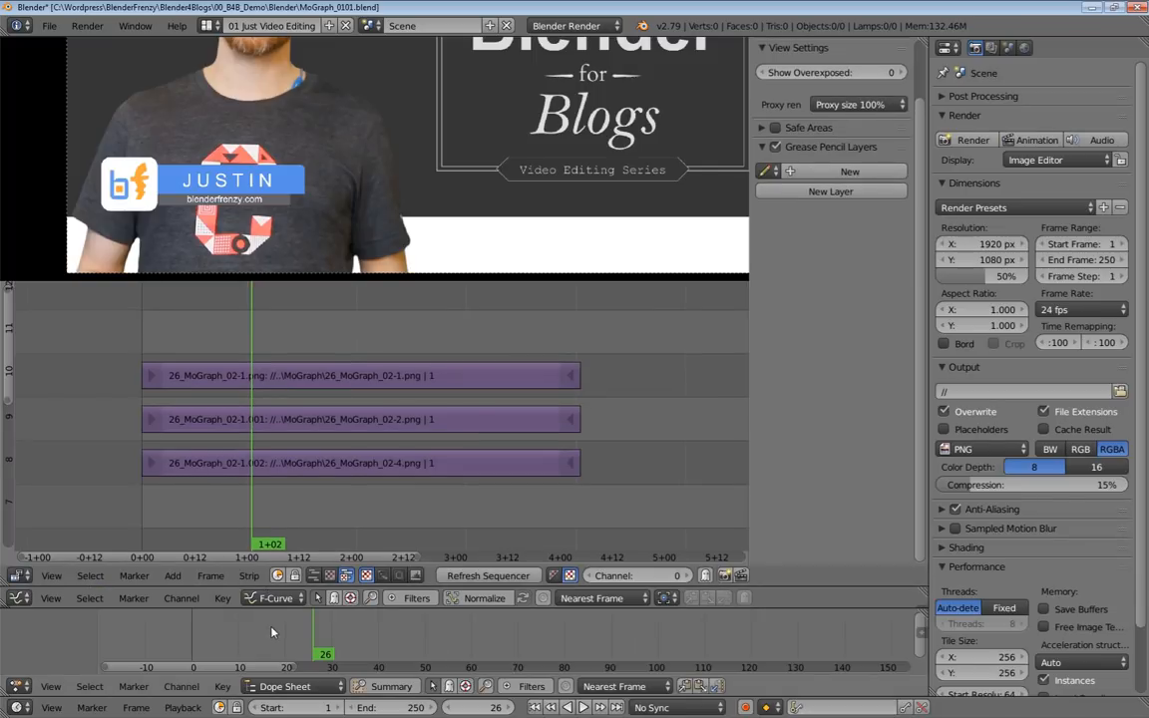
pyautogui.moveTo(360, 446); pyautogui.dragTo(344, 462, button='middle')
pyautogui.keyDown('ctrl'); pyautogui.moveTo(399, 431); pyautogui.dragTo(370, 417, button='middle'); pyautogui.keyUp('ctrl')
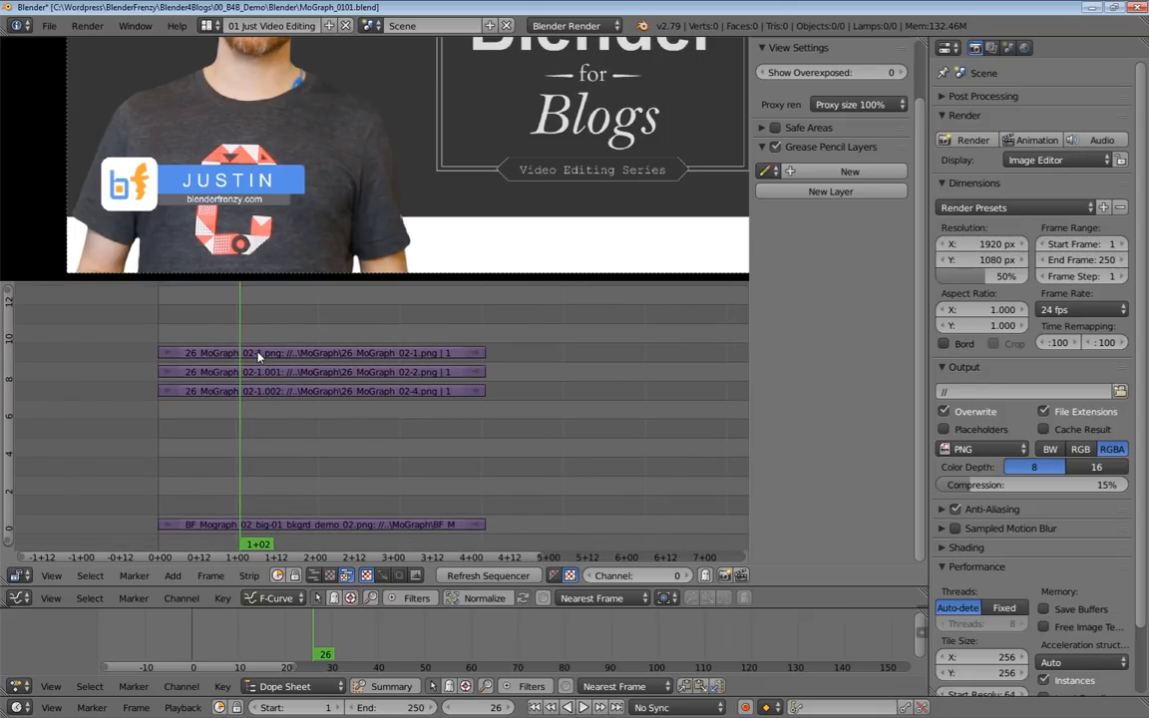
# Move the 26_MoGraph_02-1.png logo strip up to channel 13, keeping its start at frame 1.
pyautogui.rightClick(259, 356)
pyautogui.moveTo(258, 356); pyautogui.dragTo(279, 429, button='middle')
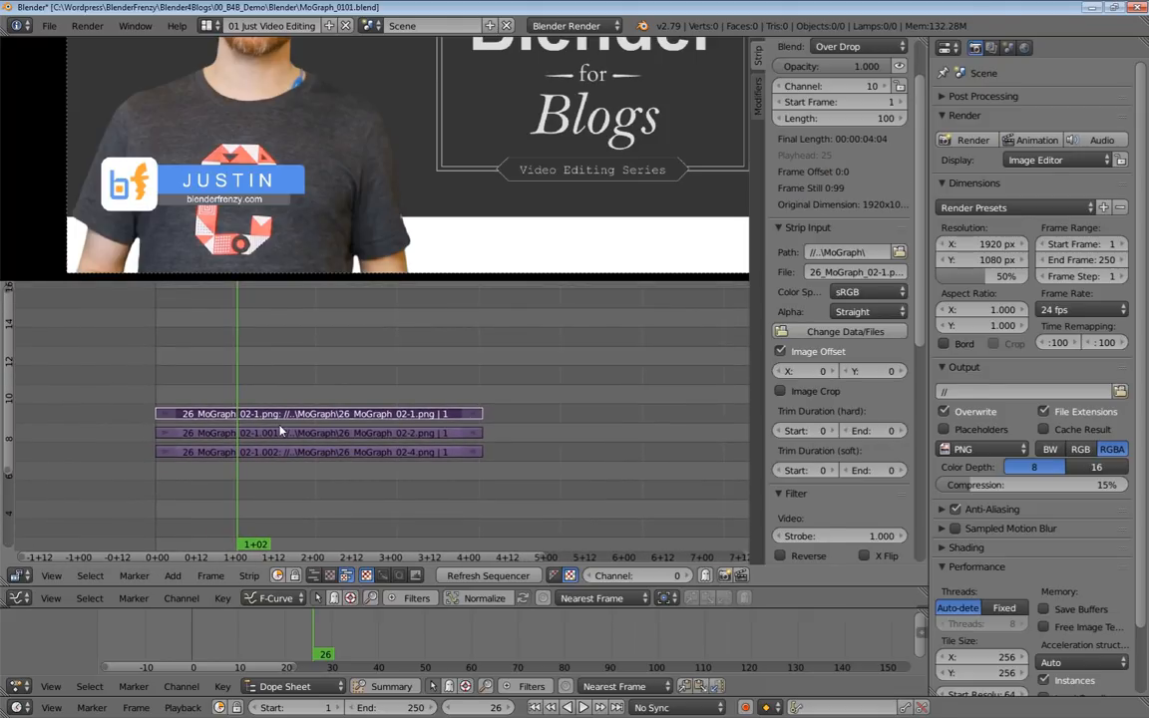
pyautogui.press('g')
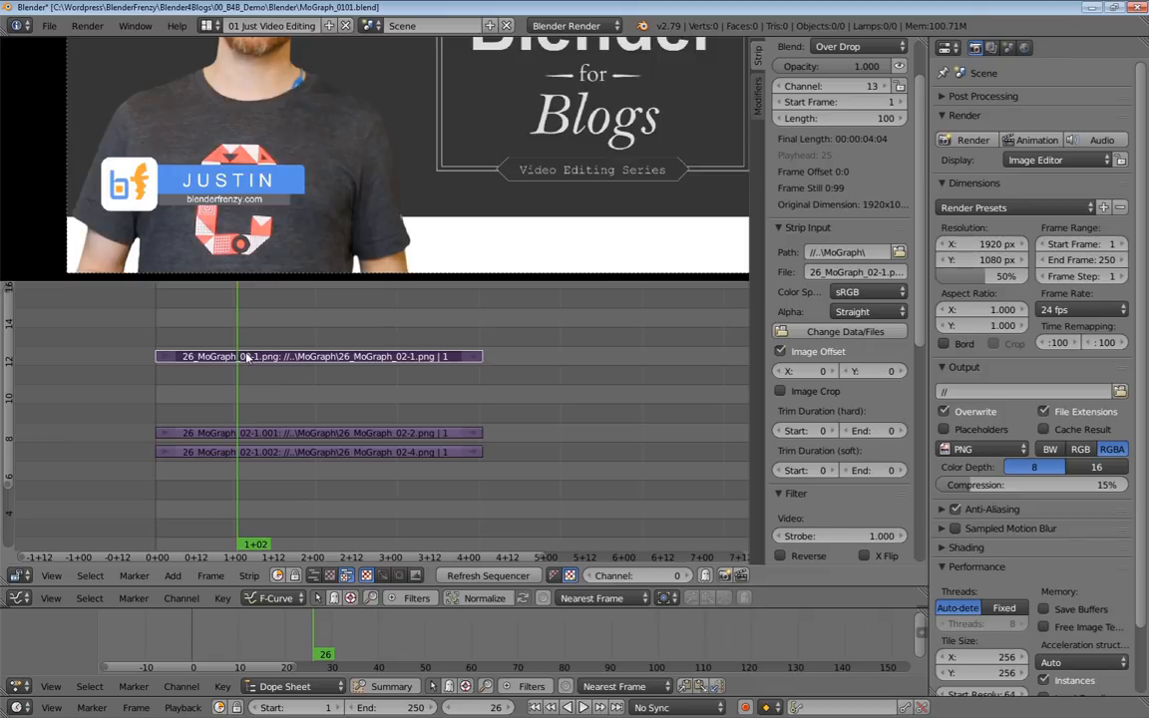
# Mute the 26_MoGraph_02-1.png logo strip in channel 13.
pyautogui.click(261, 362)
pyautogui.hotkey('alt', 'a')
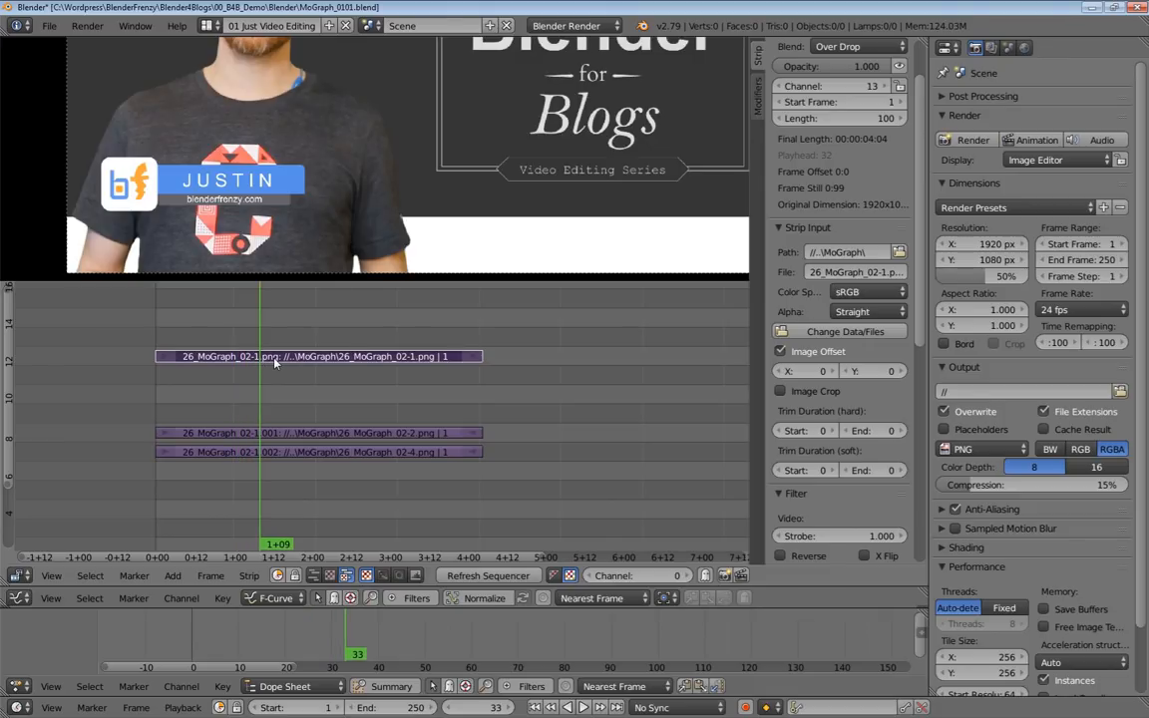
pyautogui.press('h')
# Move the 26_MoGraph_02-4.png strip down to channel 5, keeping its start at frame 1.
pyautogui.click(243, 454)
pyautogui.moveTo(242, 454); pyautogui.dragTo(266, 390, button='middle')
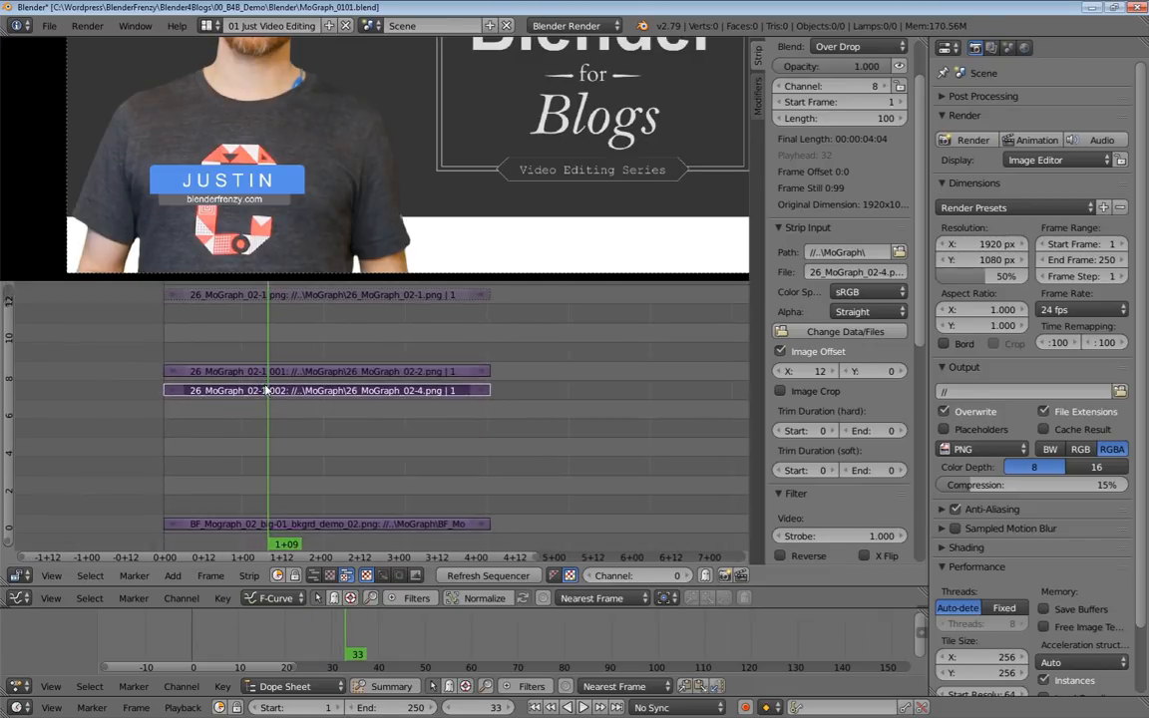
pyautogui.press('g')
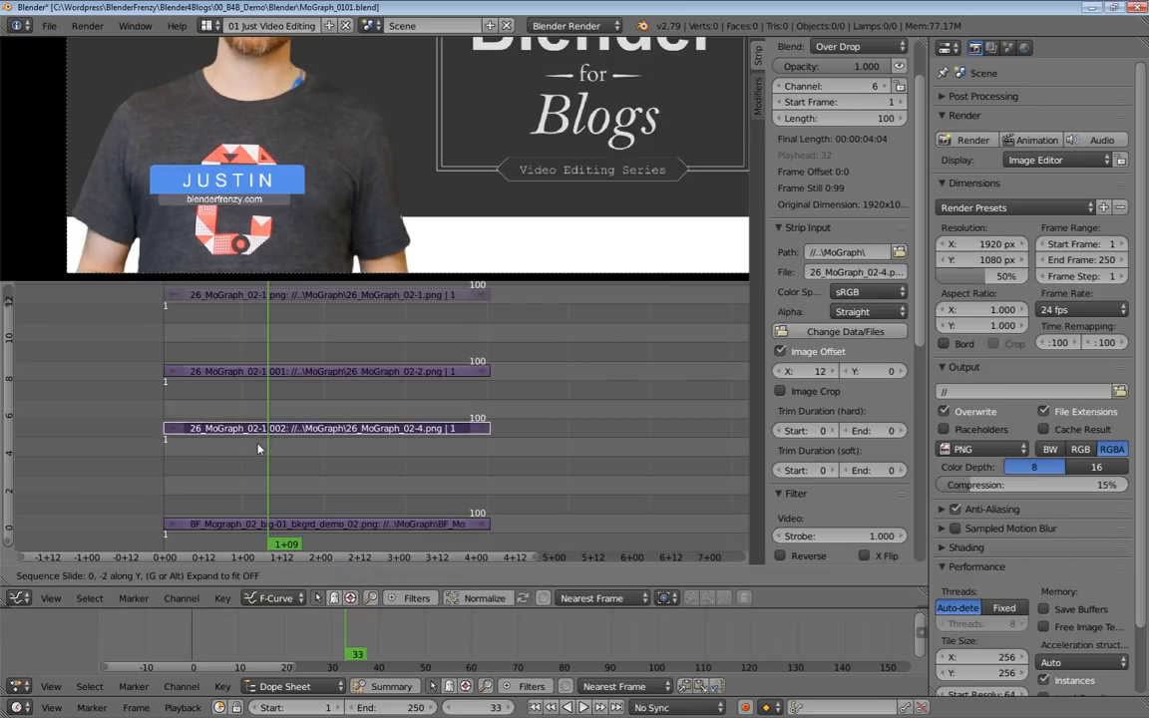
pyautogui.click(260, 454)
pyautogui.moveTo(259, 453); pyautogui.dragTo(256, 486, button='middle')
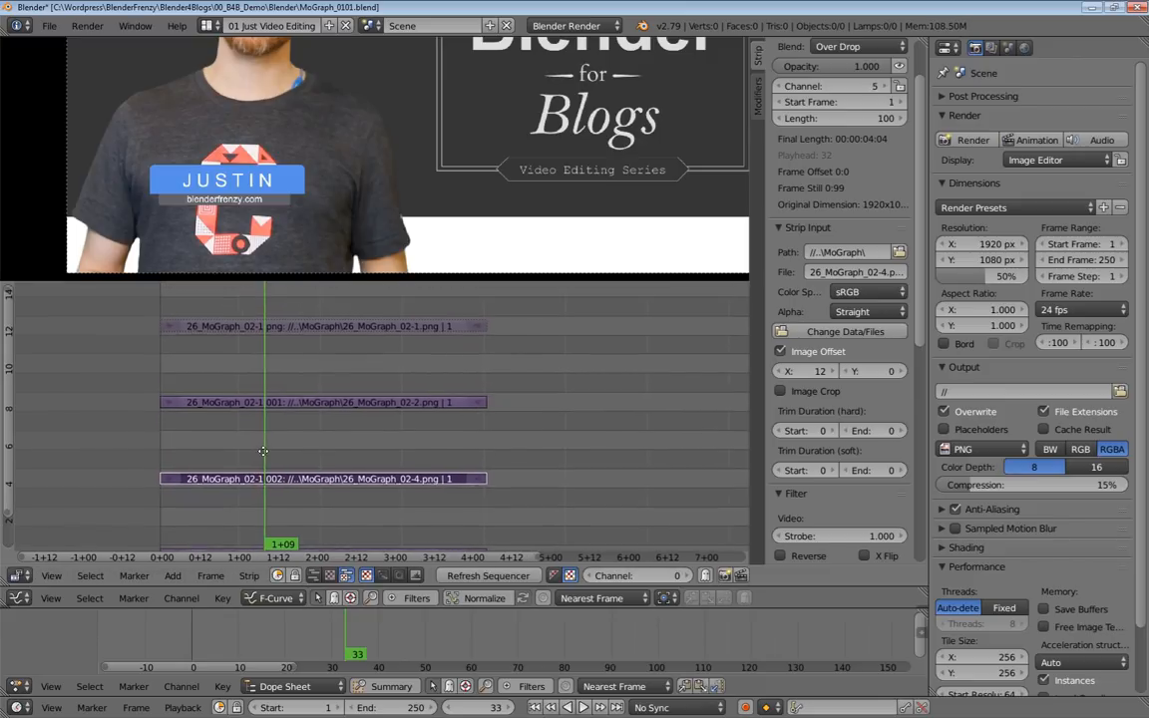
# Mute the 26_MoGraph_02-4.png strip and select the 26_MoGraph_02-2.png strip in channel 9.
pyautogui.click(241, 407)
pyautogui.moveTo(250, 458); pyautogui.dragTo(246, 441, button='middle')
pyautogui.click(245, 449)
pyautogui.click(218, 373)
pyautogui.moveTo(218, 373); pyautogui.dragTo(224, 394, button='middle')
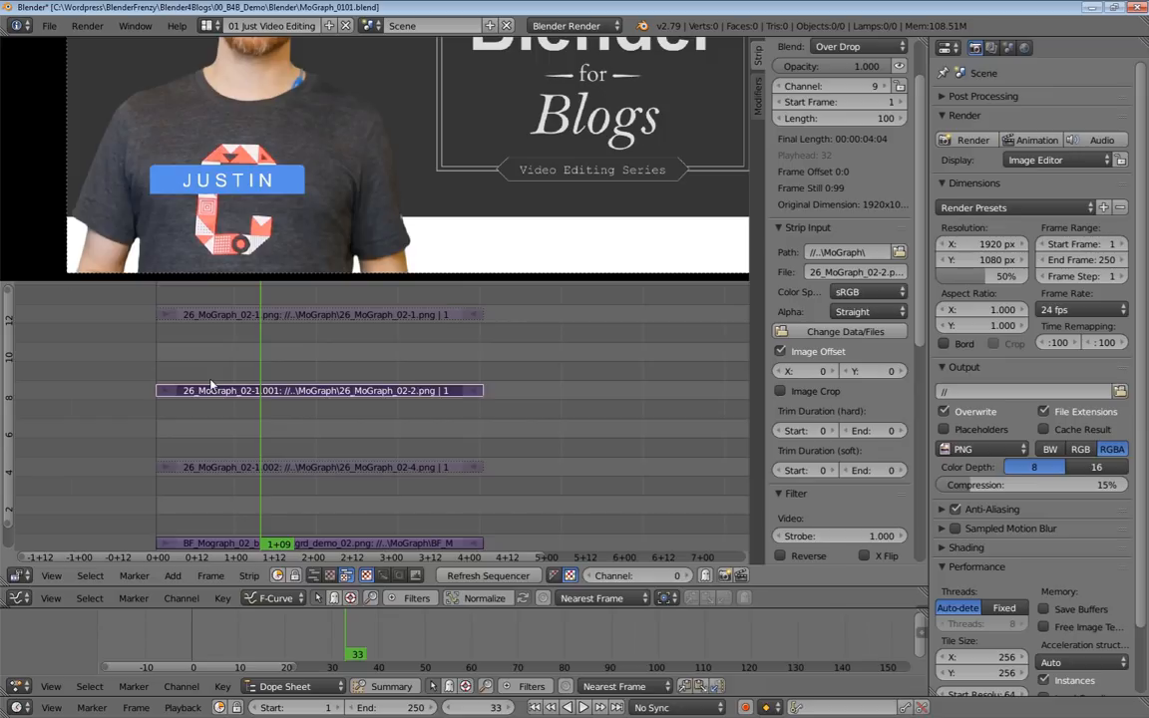
# Duplicate the 26_MoGraph_02-2.png strip twice, placing the copies in channels 10 and 11 with both starting at frame 1.
pyautogui.hotkey('shift', 'd')
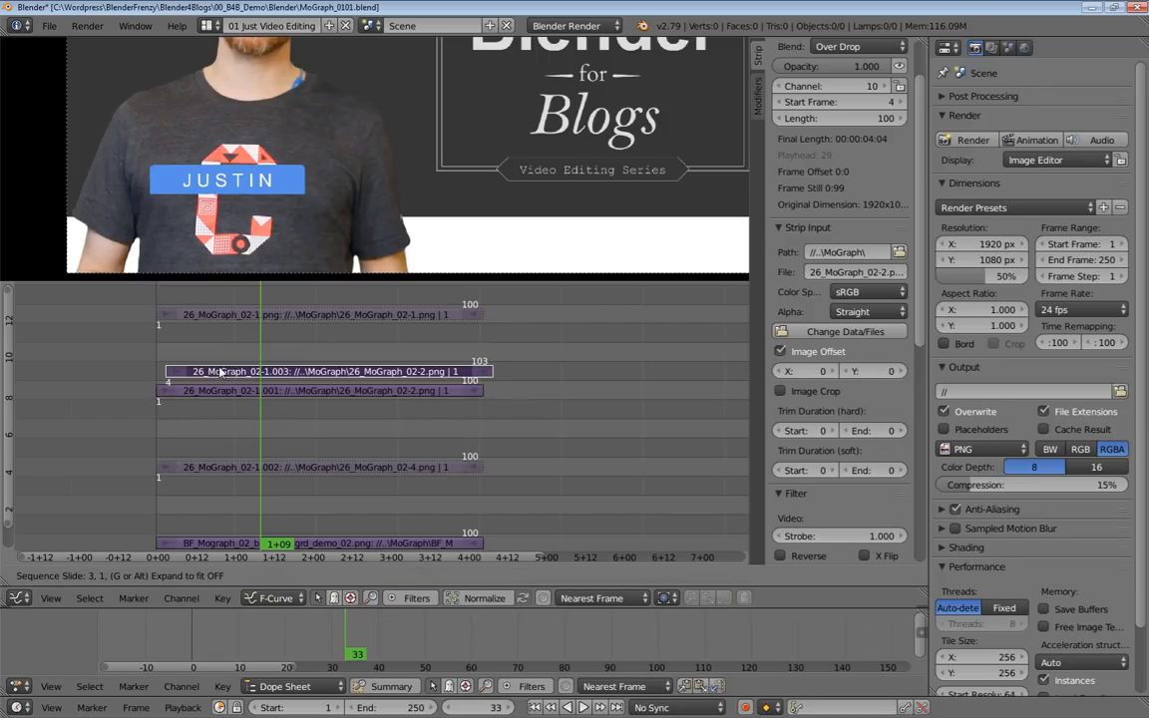
pyautogui.press('Escape')
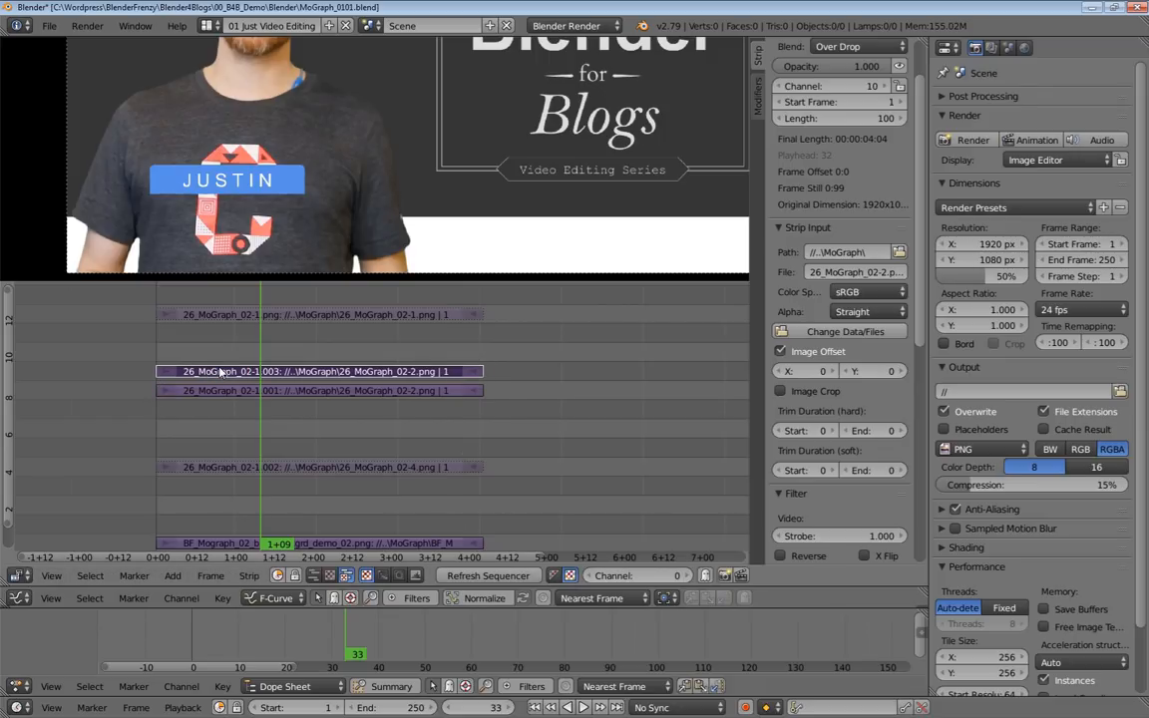
pyautogui.hotkey('shift', 'd')
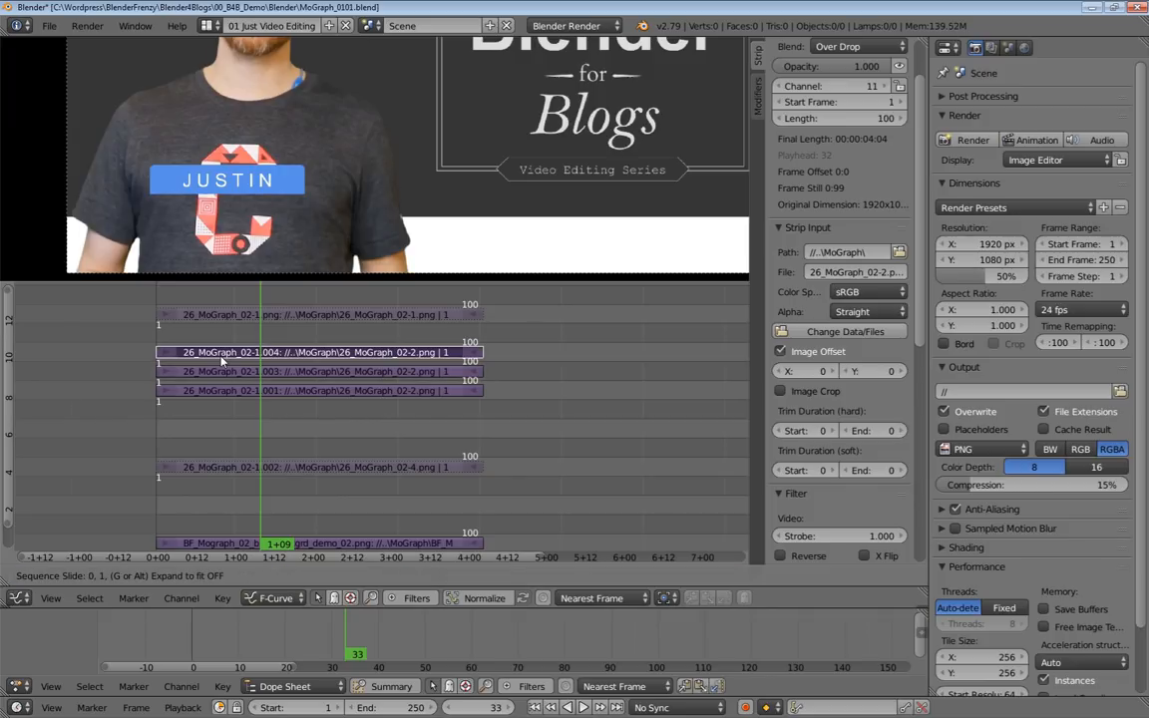
pyautogui.click(222, 361)
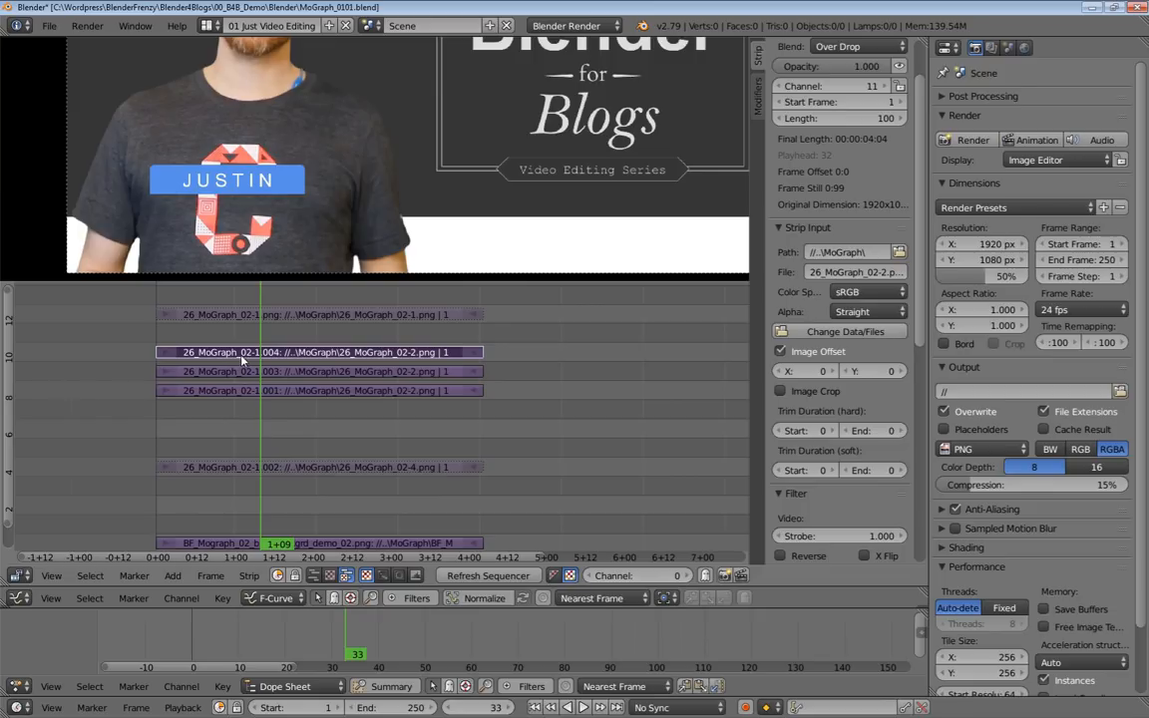
# Replace the source image of the channel 11 duplicate with 26_MoGraph_02-3.png.
pyautogui.click(843, 332)
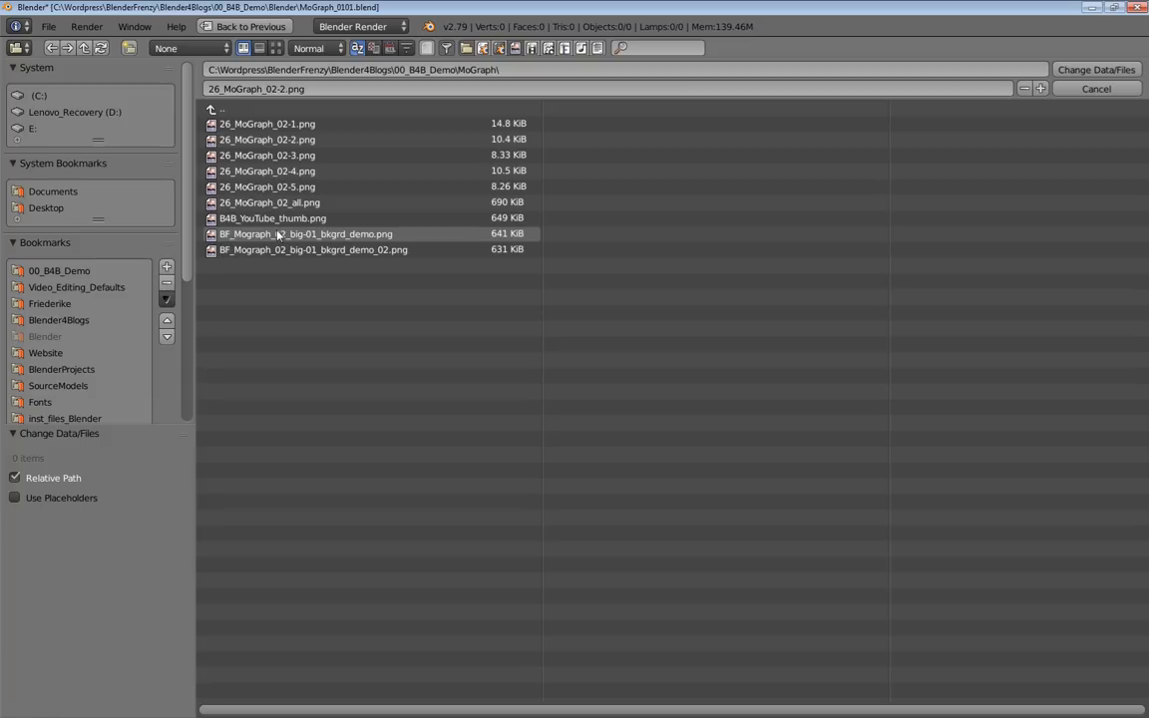
pyautogui.click(277, 49)
pyautogui.click(630, 178)
pyautogui.press('Return')
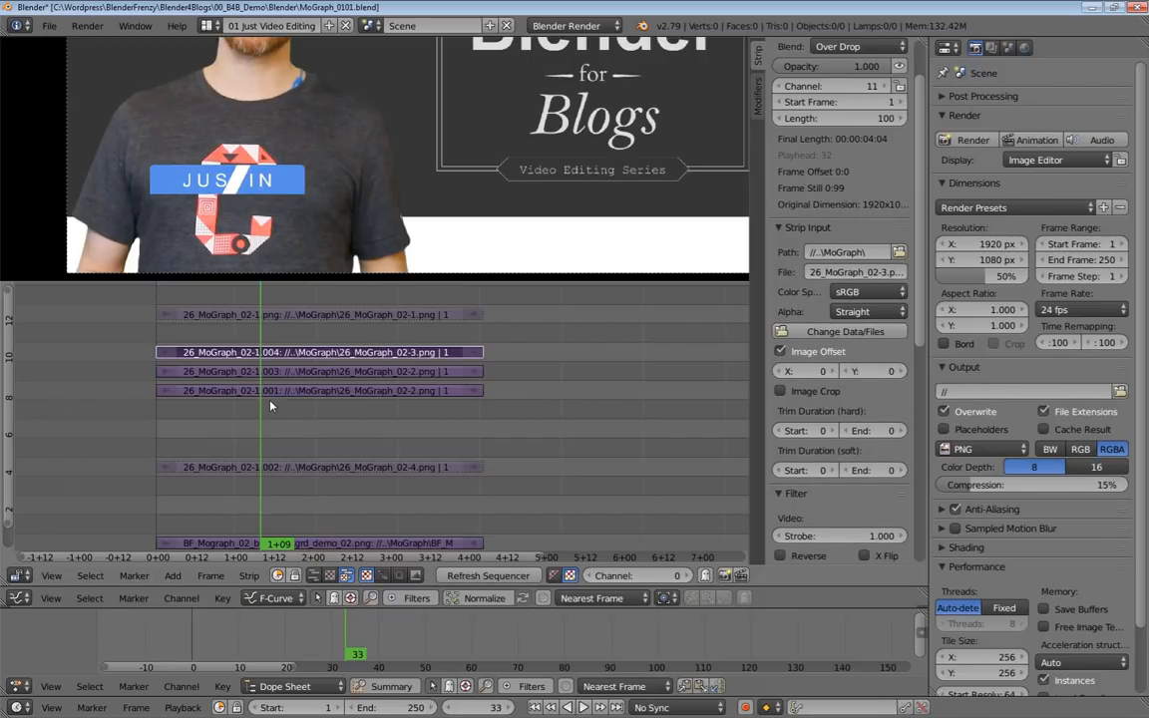
pyautogui.hotkey('alt', 'a')
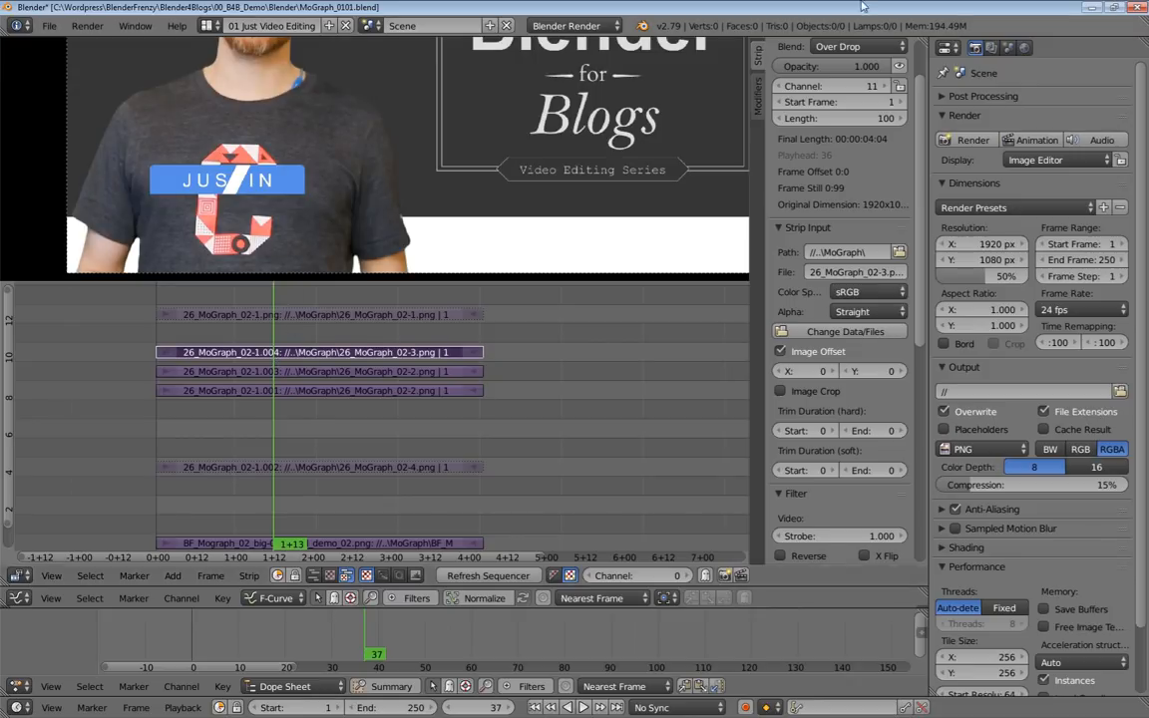
# Slide the 26_MoGraph_02-3.png stripe across the name bar with X offsets such as 230 and 164, leaving the offset at 49.
pyautogui.scroll(3, 848, 102)
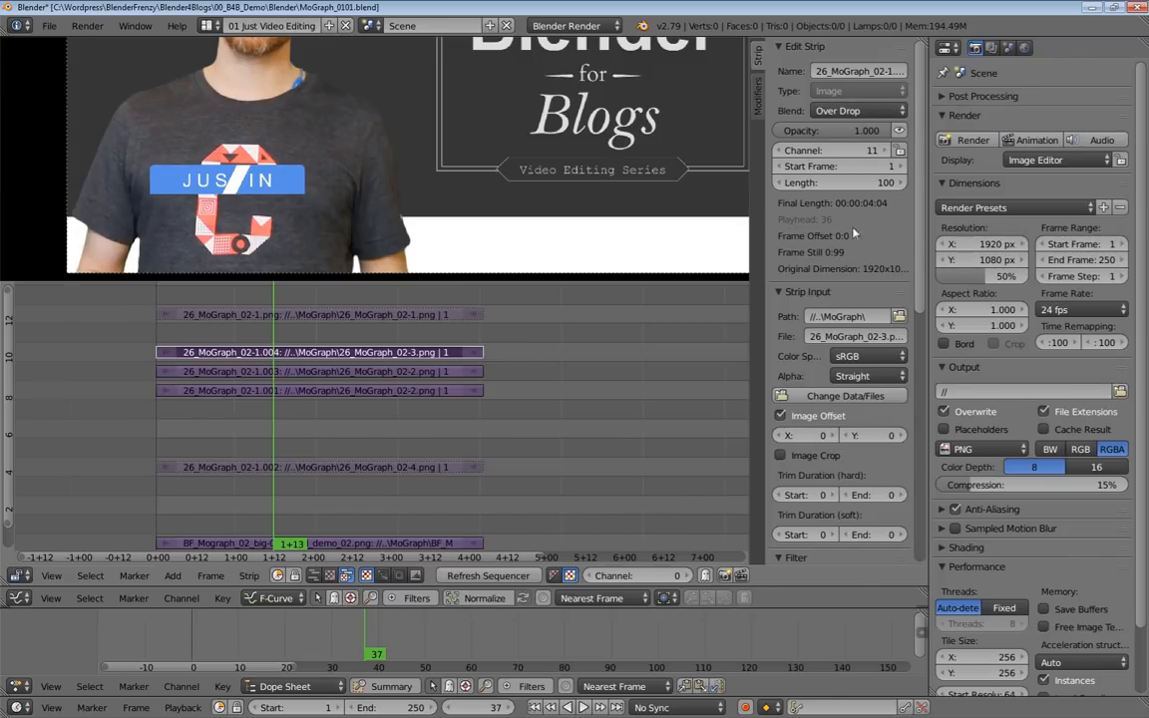
pyautogui.click(810, 417)
pyautogui.moveTo(803, 435); pyautogui.dragTo(895, 435)
pyautogui.press('Escape')
pyautogui.scroll(3, 253, 174)
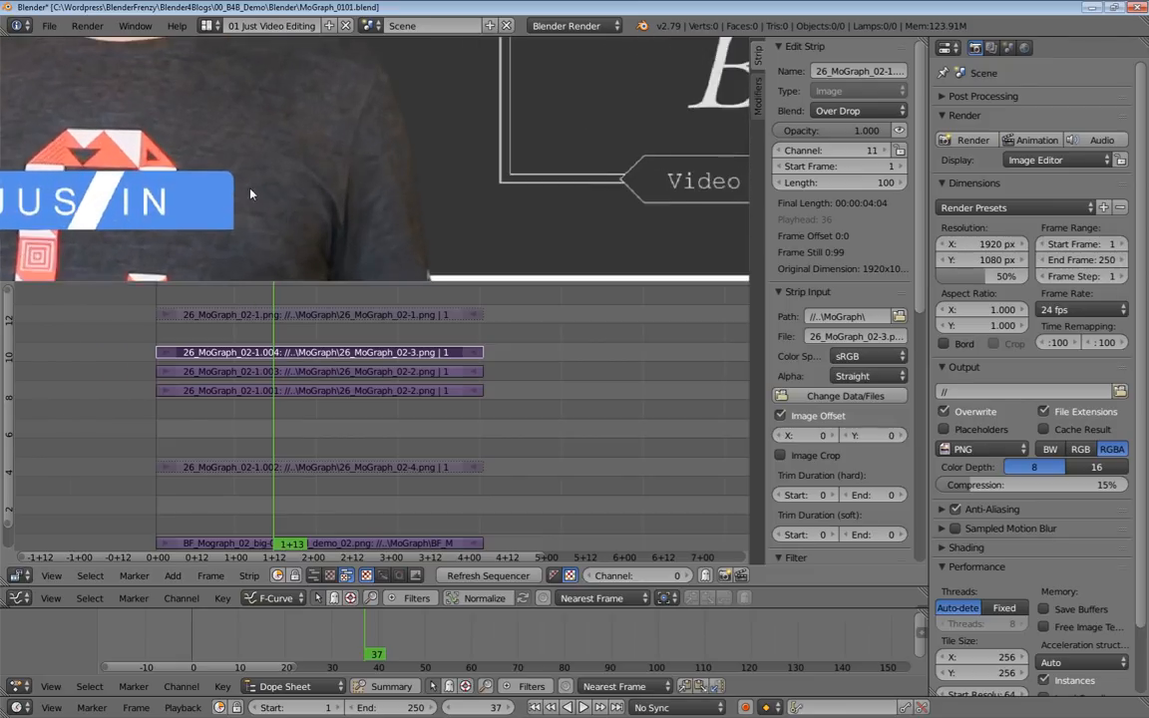
pyautogui.scroll(2, 252, 194)
pyautogui.moveTo(801, 435); pyautogui.dragTo(1034, 435)
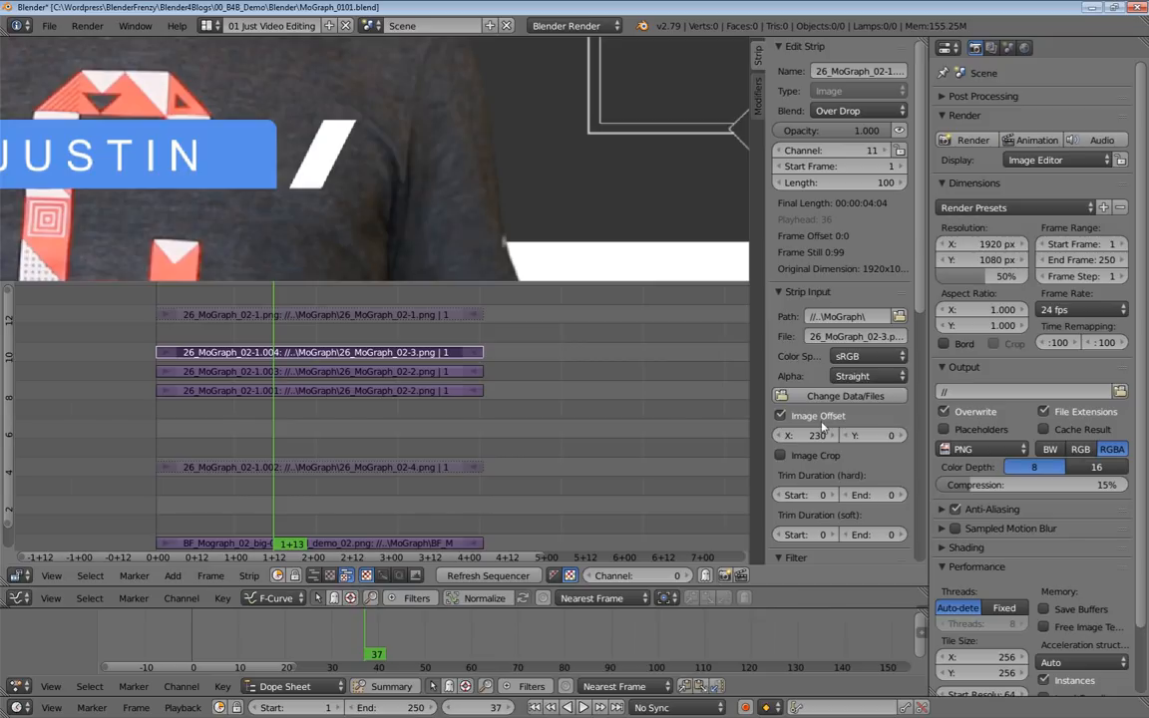
pyautogui.moveTo(807, 435); pyautogui.dragTo(739, 436)
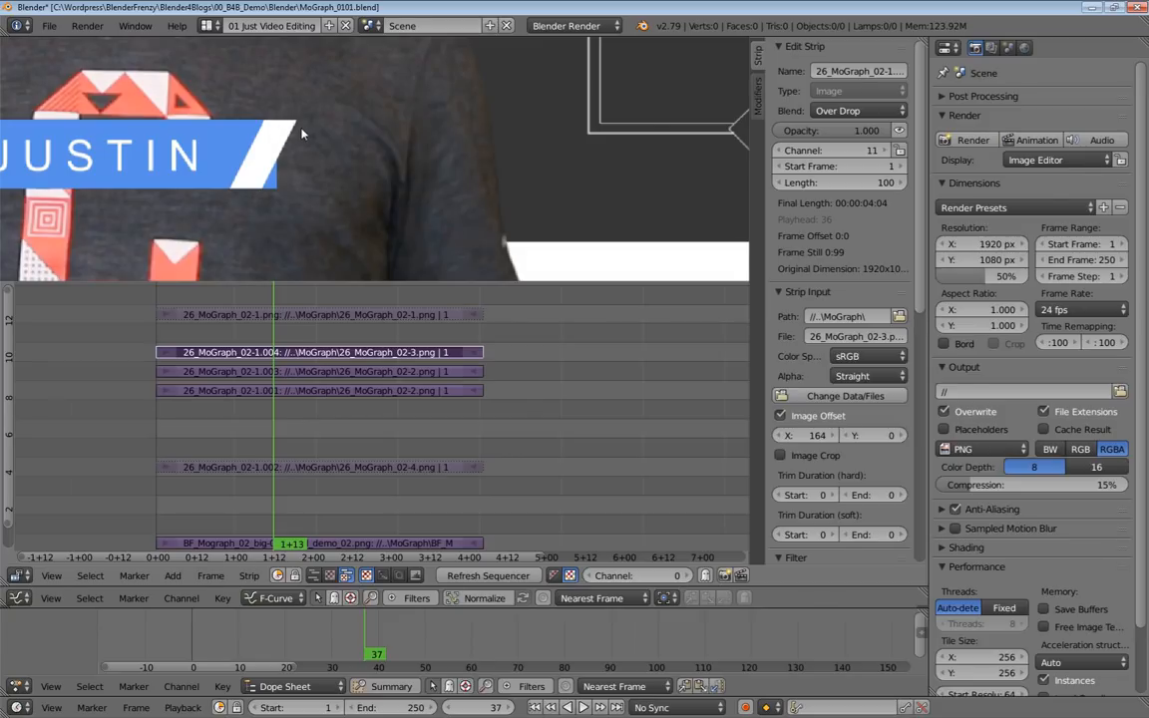
pyautogui.moveTo(813, 436); pyautogui.dragTo(190, 142)
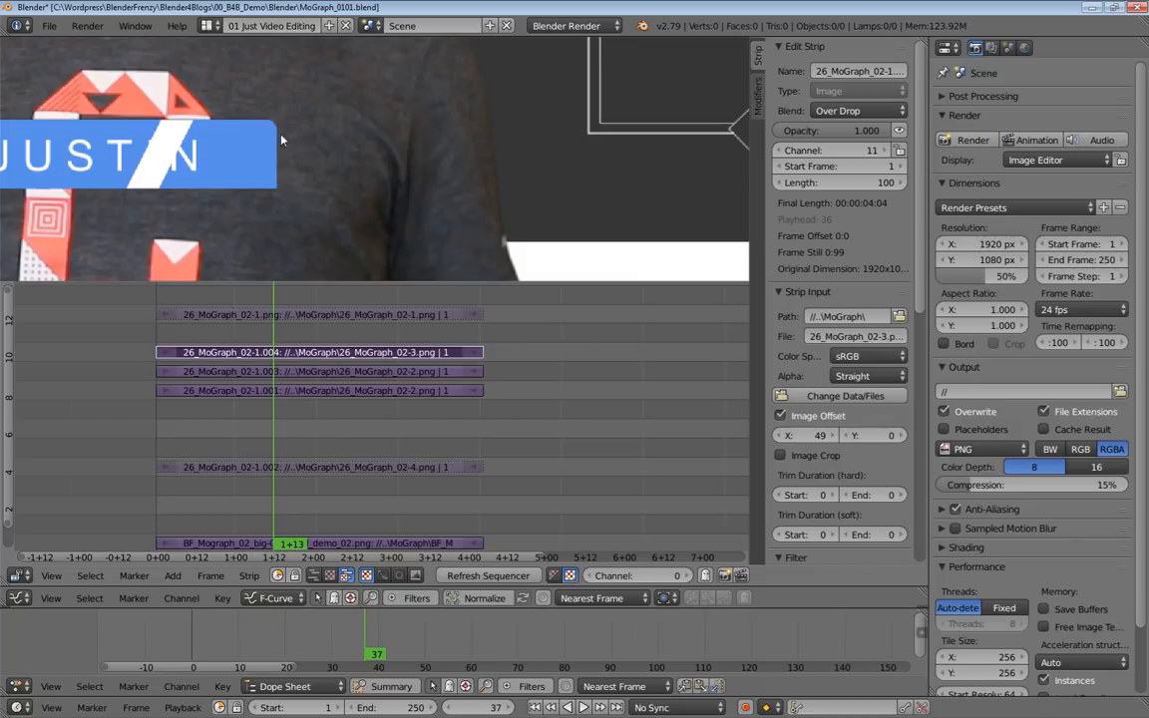
pyautogui.moveTo(270, 203); pyautogui.dragTo(388, 183, button='middle')
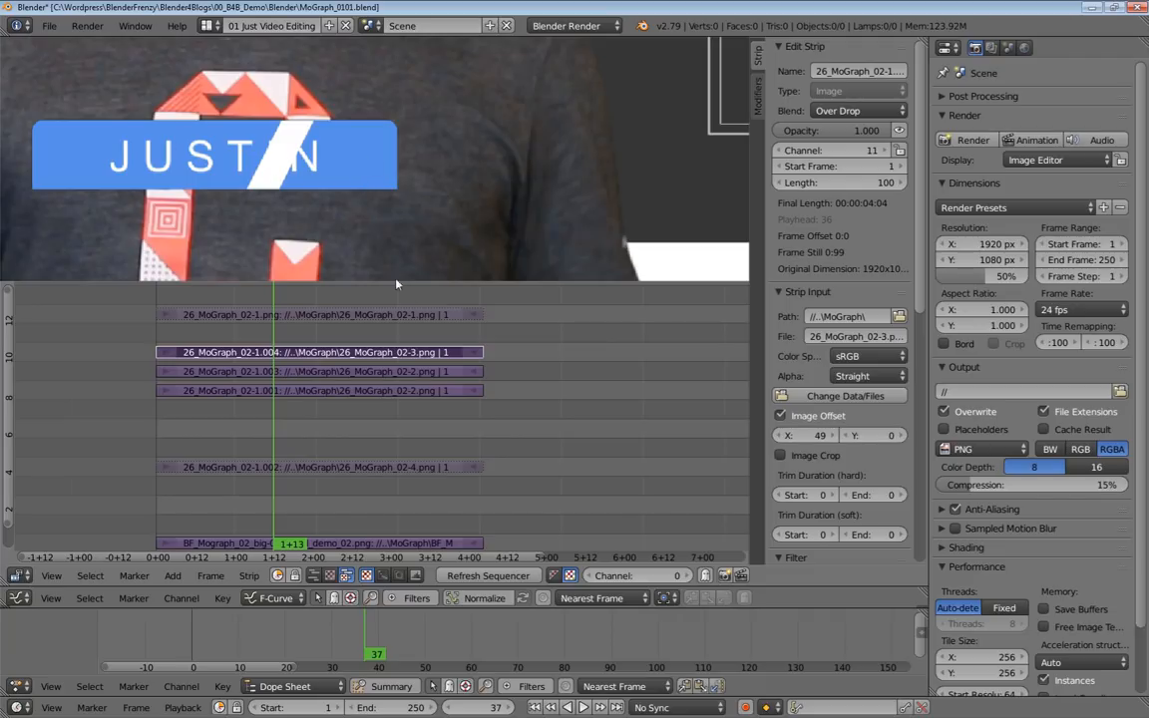
# Mute the strips in channels 9 and 11 and set the Multiply value of the channel 10 duplicate to 20.
pyautogui.rightClick(365, 374)
pyautogui.hotkey('alt', 'a')
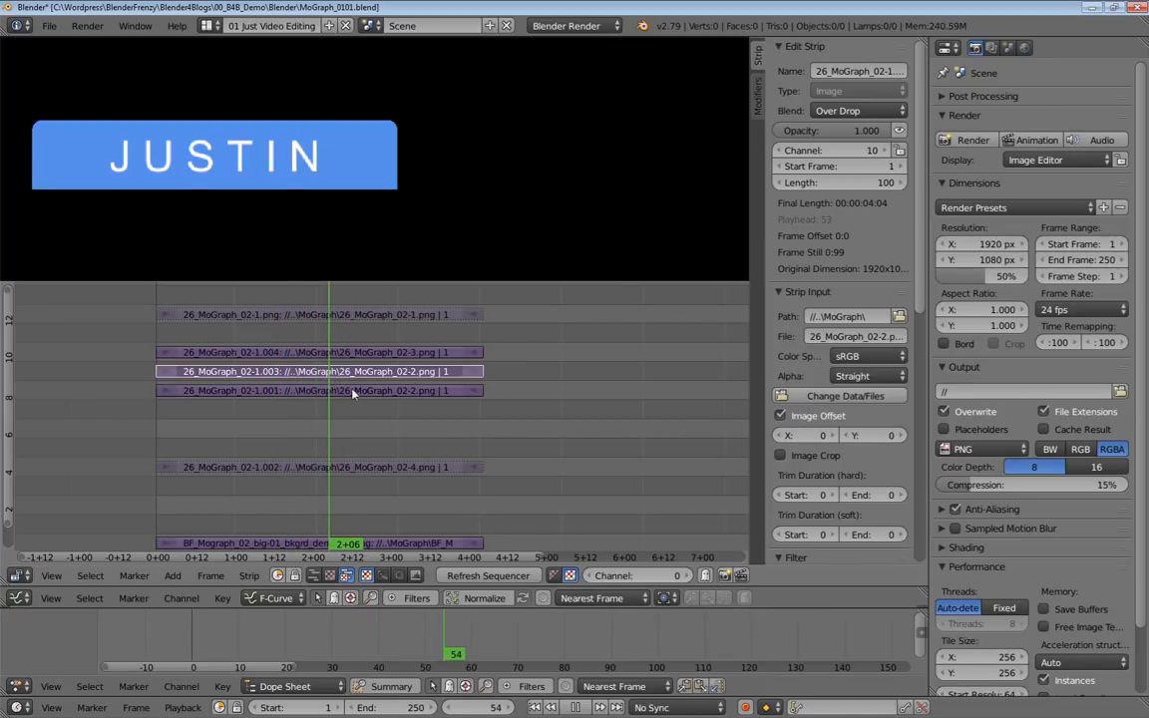
pyautogui.hotkey('alt', 'a')
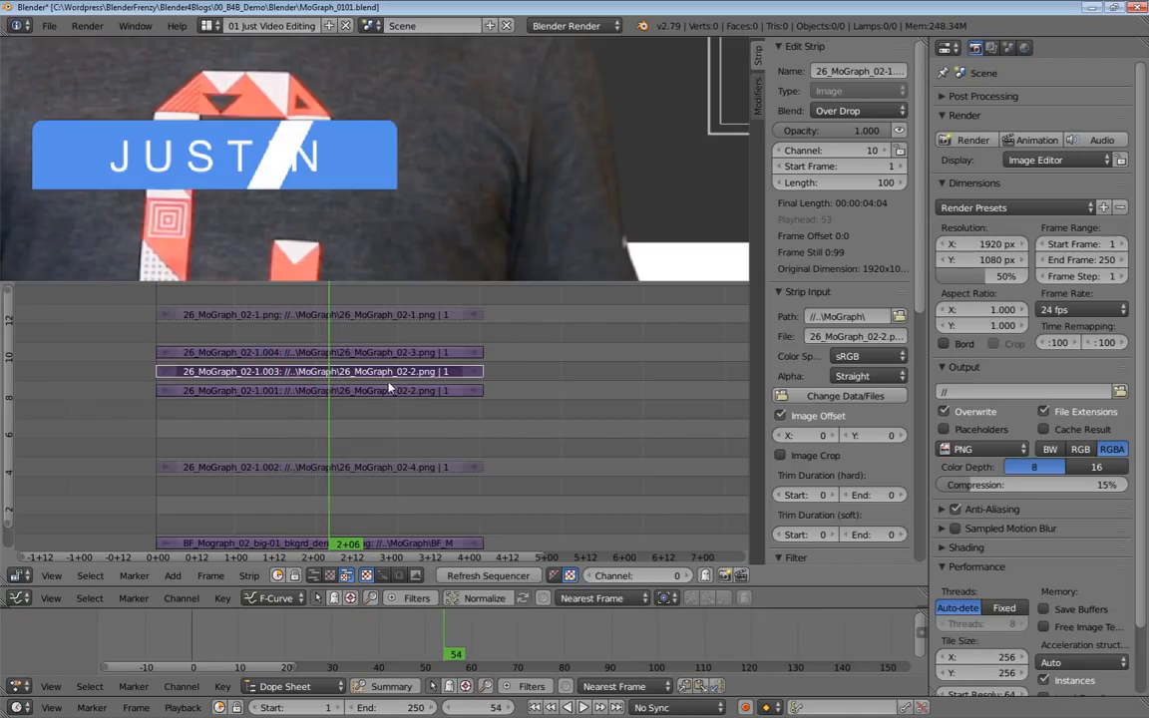
pyautogui.rightClick(316, 354)
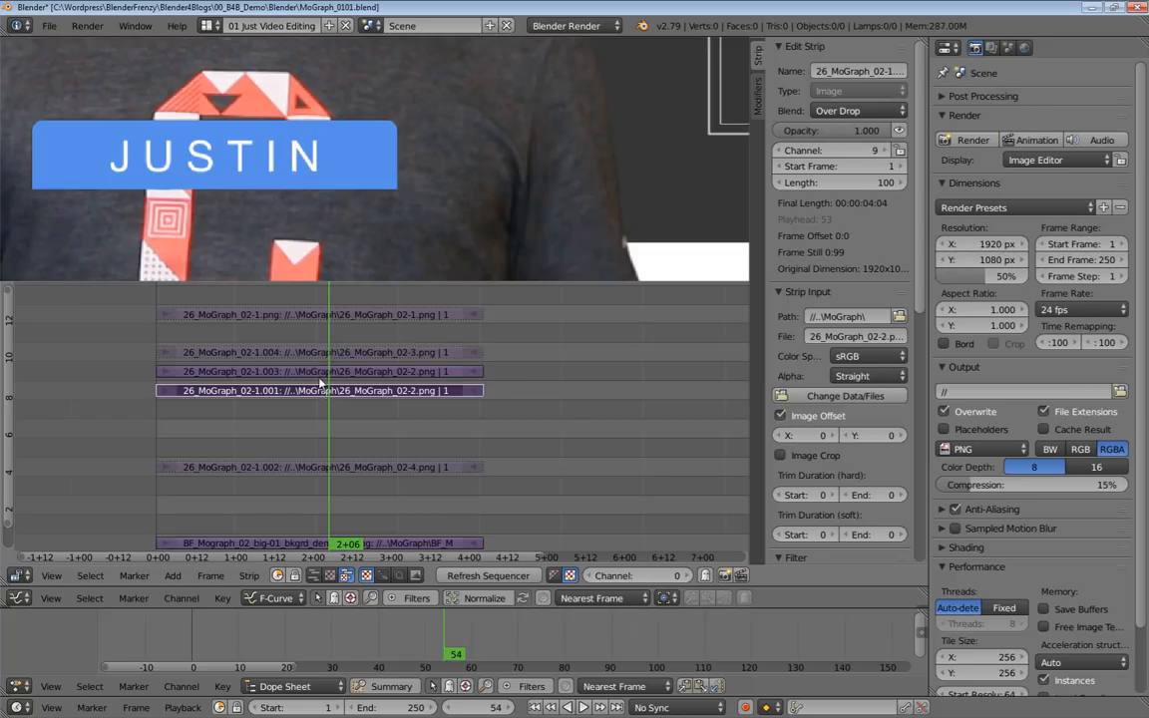
pyautogui.rightClick(252, 371)
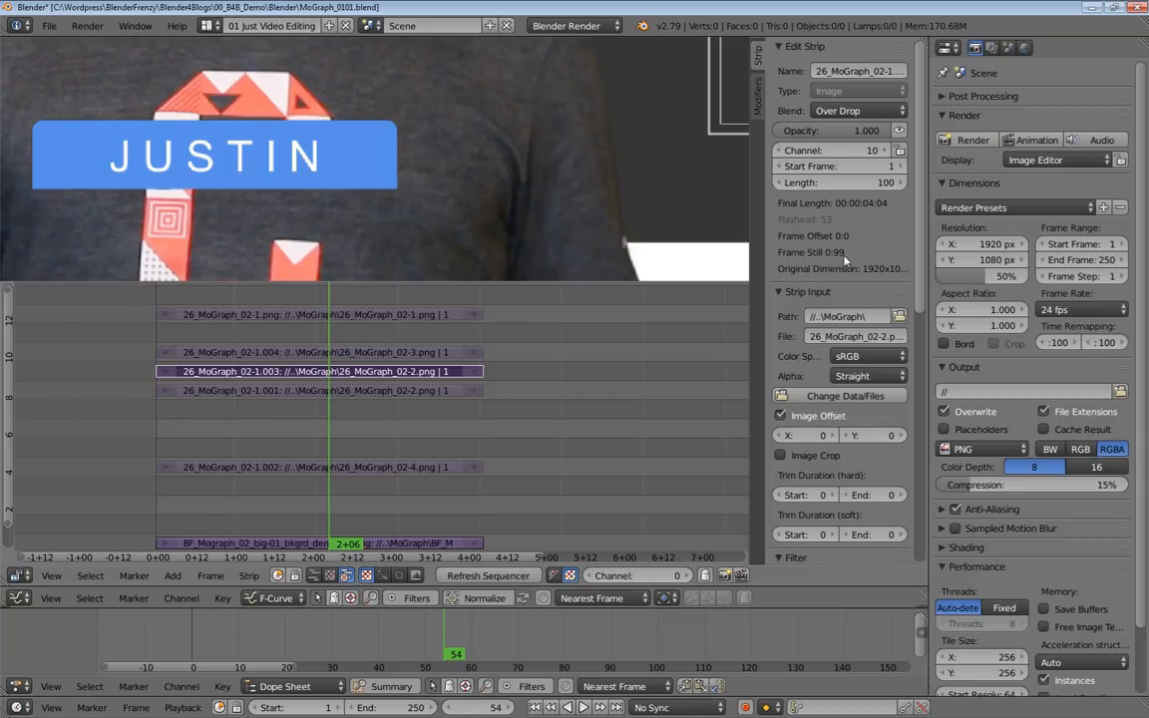
pyautogui.scroll(-8, 820, 341)
pyautogui.scroll(-3, 820, 341)
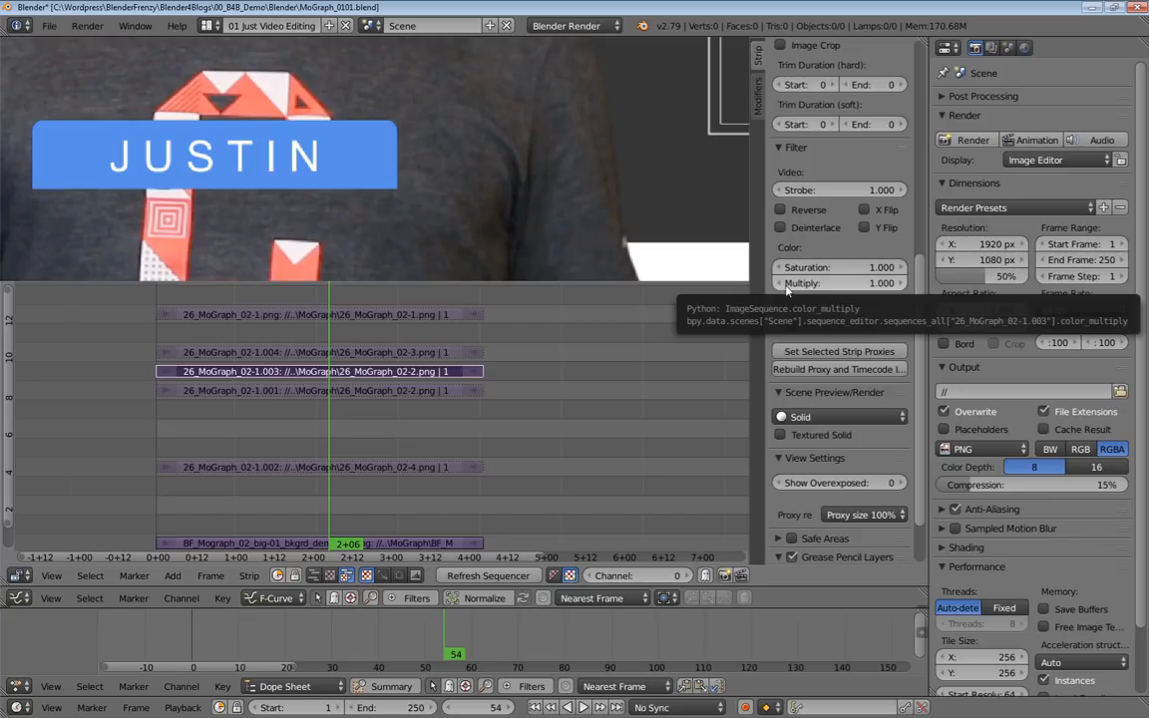
pyautogui.moveTo(786, 286); pyautogui.dragTo(887, 286)
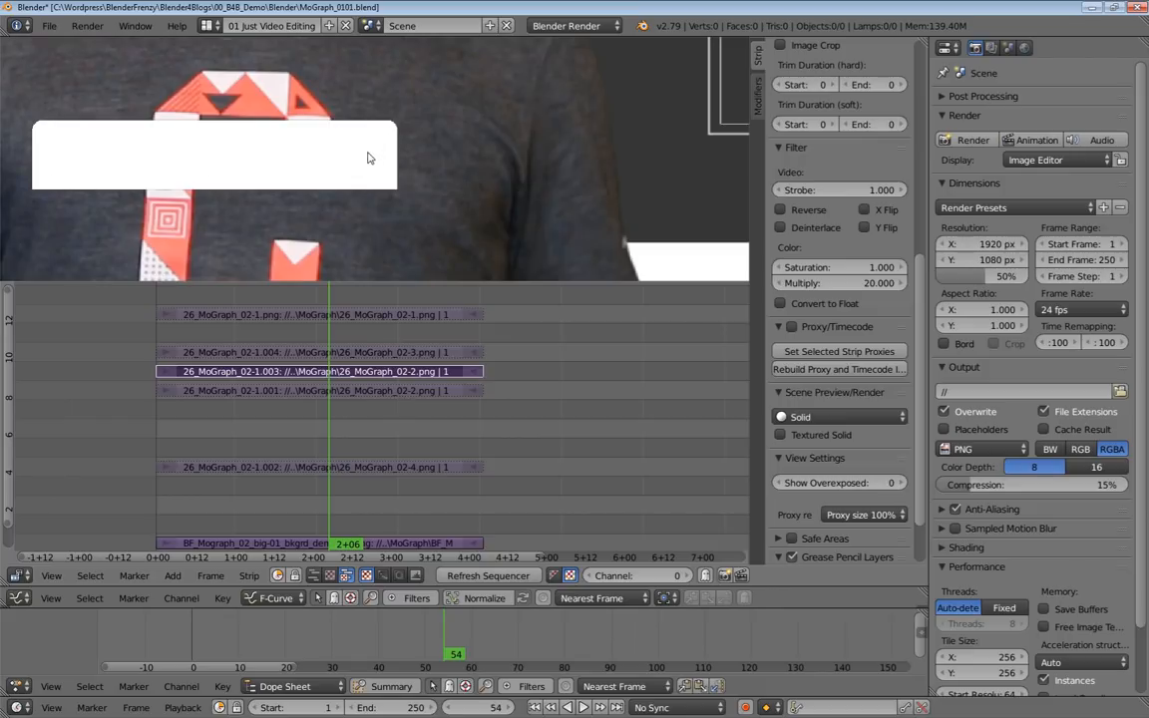
# Unmute the strips in channels 9 and 11 and mute the white duplicate in channel 10.
pyautogui.rightClick(284, 391)
pyautogui.keyDown('shift'); pyautogui.rightClick(282, 392); pyautogui.keyUp('shift')
pyautogui.keyDown('shift'); pyautogui.rightClick(289, 352); pyautogui.keyUp('shift')
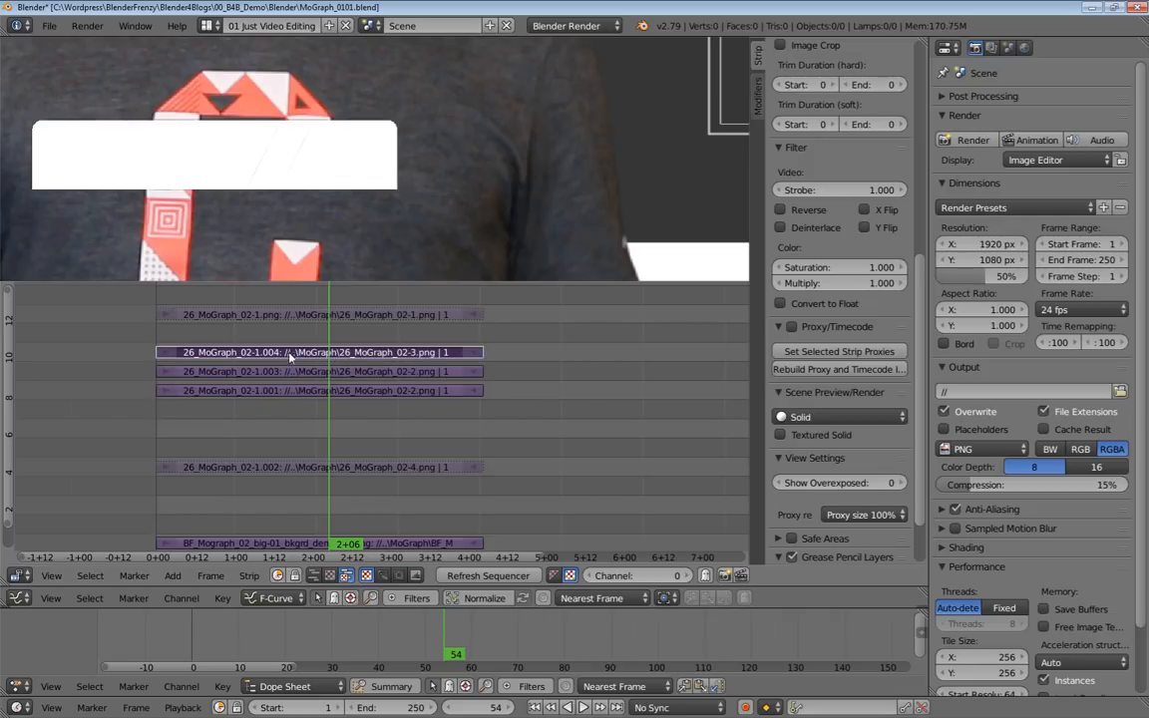
pyautogui.keyDown('shift'); pyautogui.rightClick(282, 373); pyautogui.keyUp('shift')
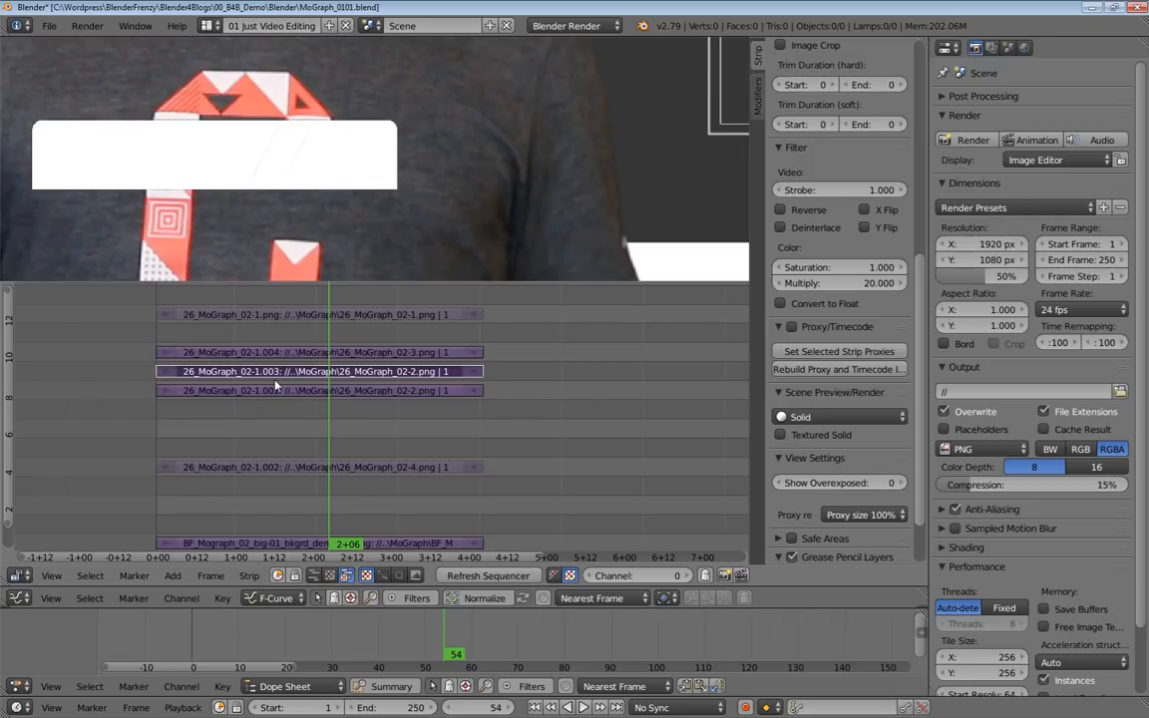
pyautogui.press('h')
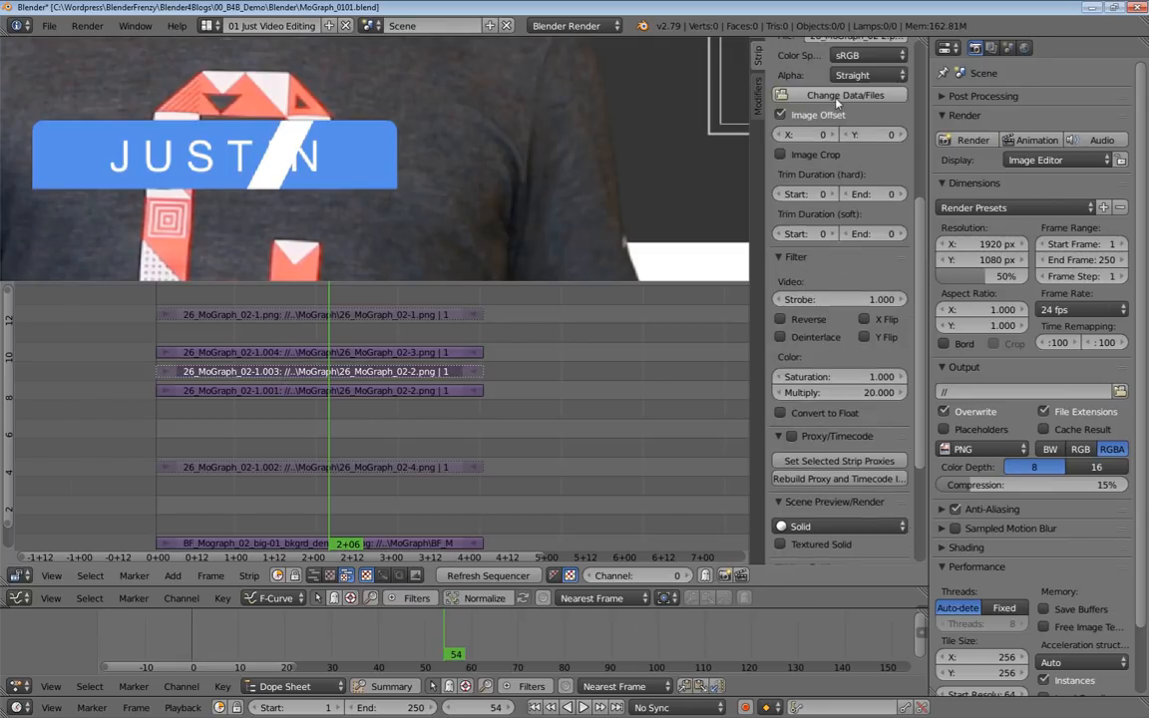
# Rename the muted channel 10 strip as Mask Top Bar.
pyautogui.scroll(10, 753, 85)
pyautogui.click(849, 71)
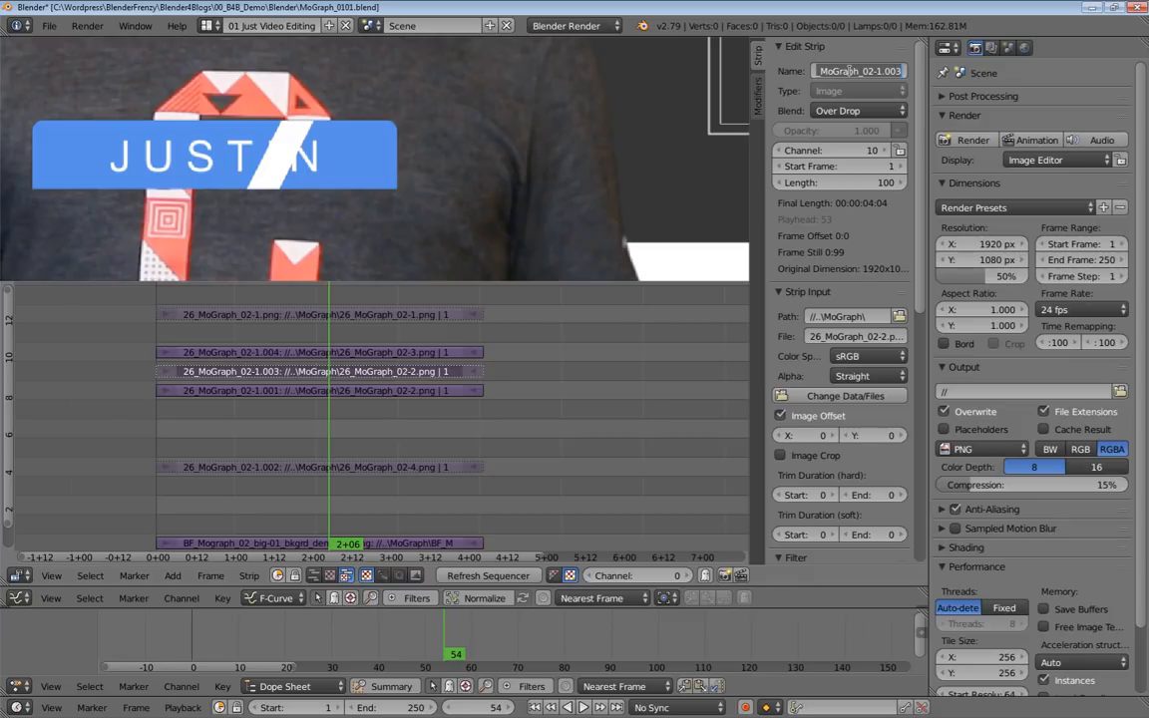
pyautogui.write('Mask Top Bar')
pyautogui.press('Return')
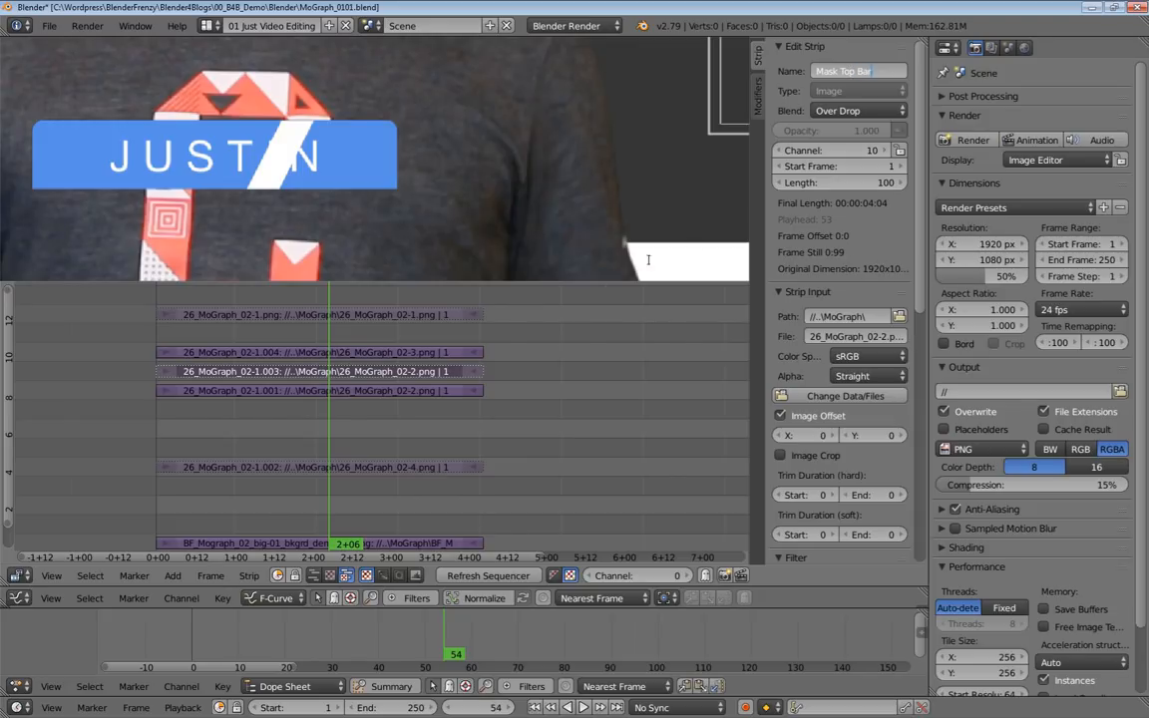
# Choose Mask Top Bar as the strip for the Mask modifier on the 26_MoGraph_02-3.png strip and show its image offset settings.
pyautogui.click(352, 352)
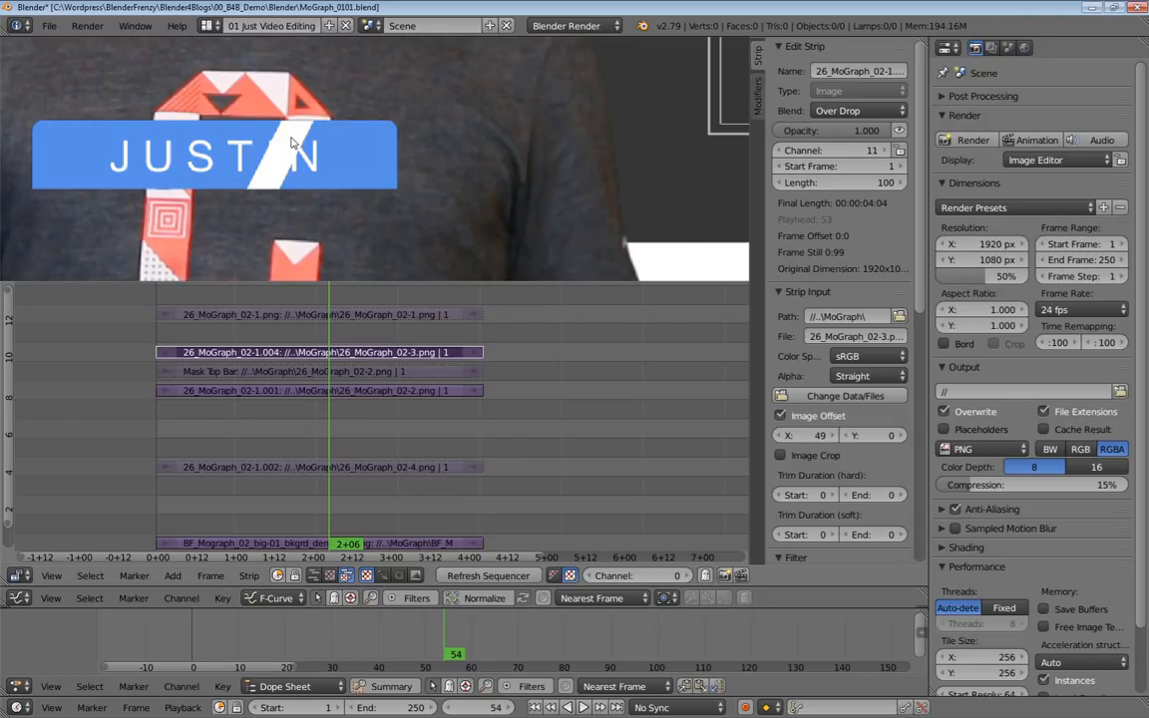
pyautogui.click(756, 102)
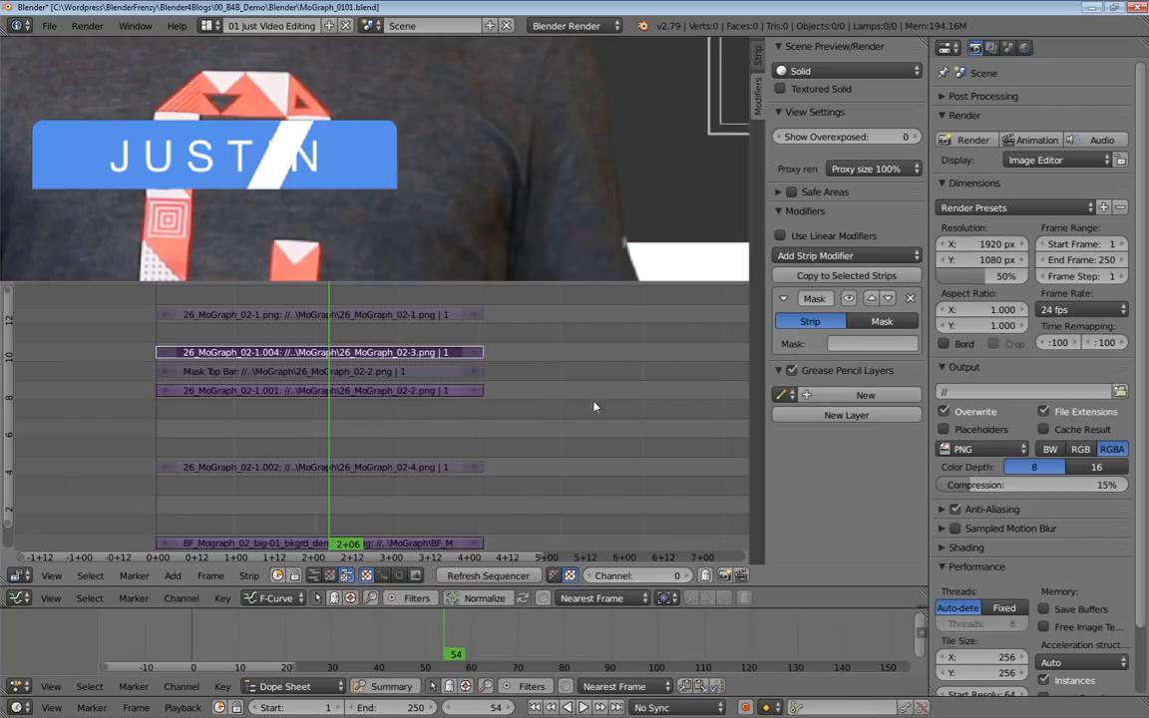
pyautogui.click(854, 344)
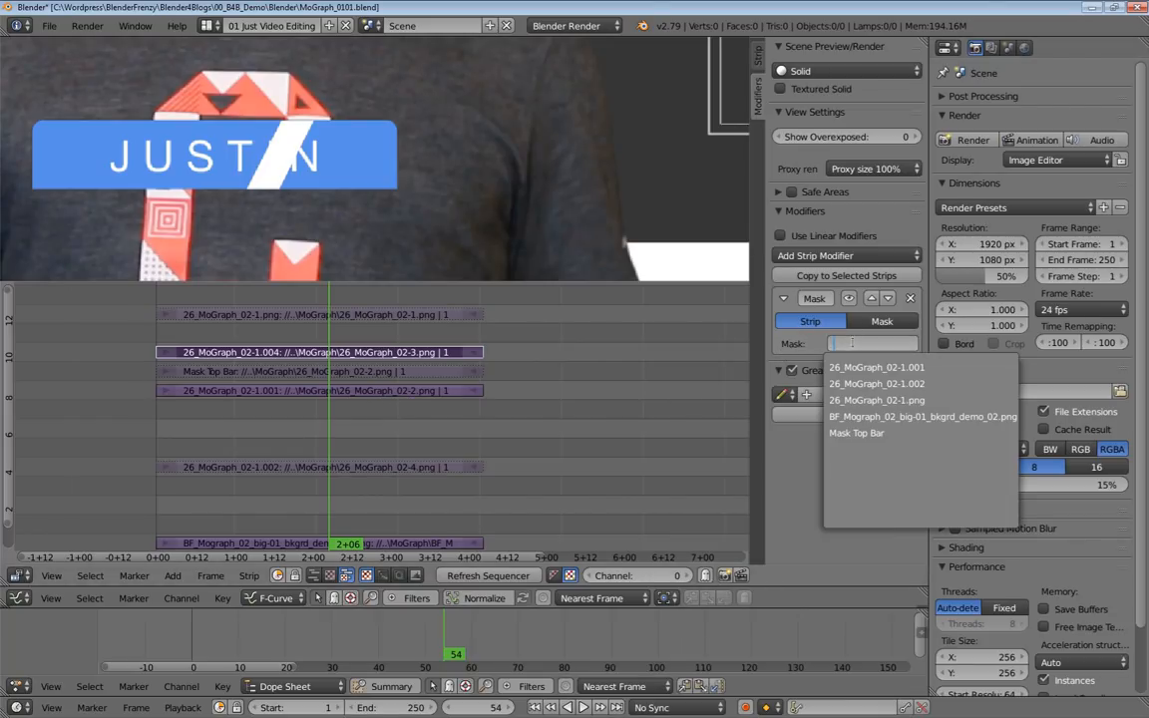
pyautogui.click(882, 436)
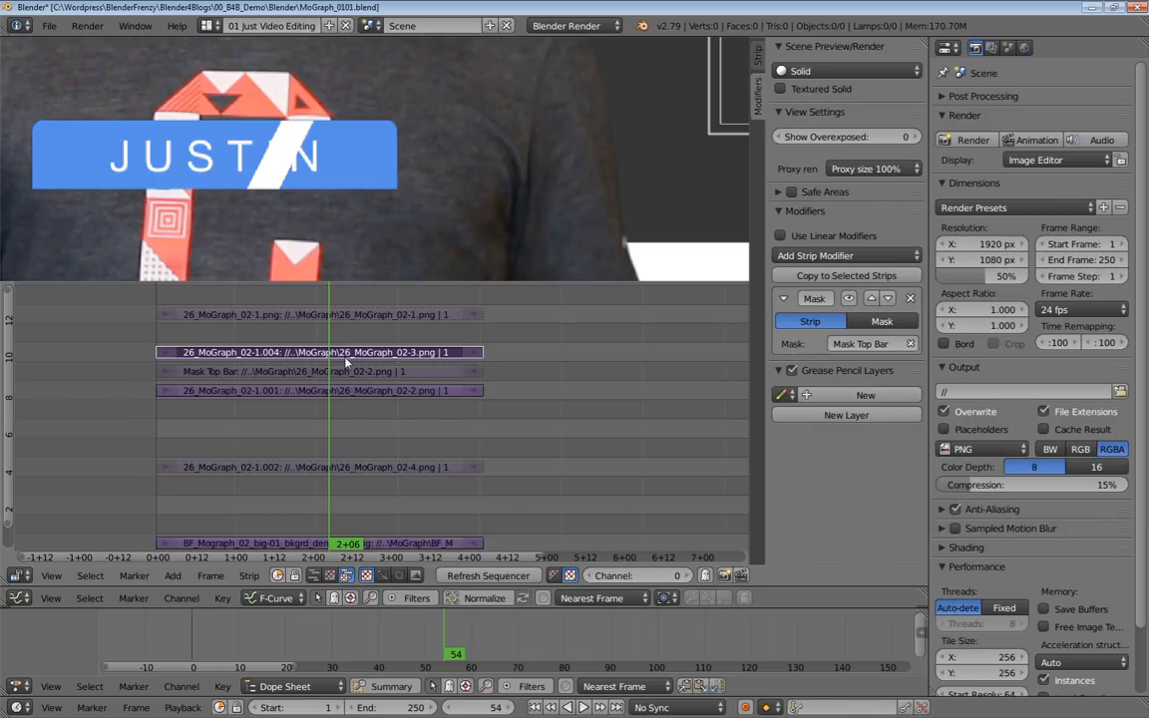
pyautogui.click(758, 56)
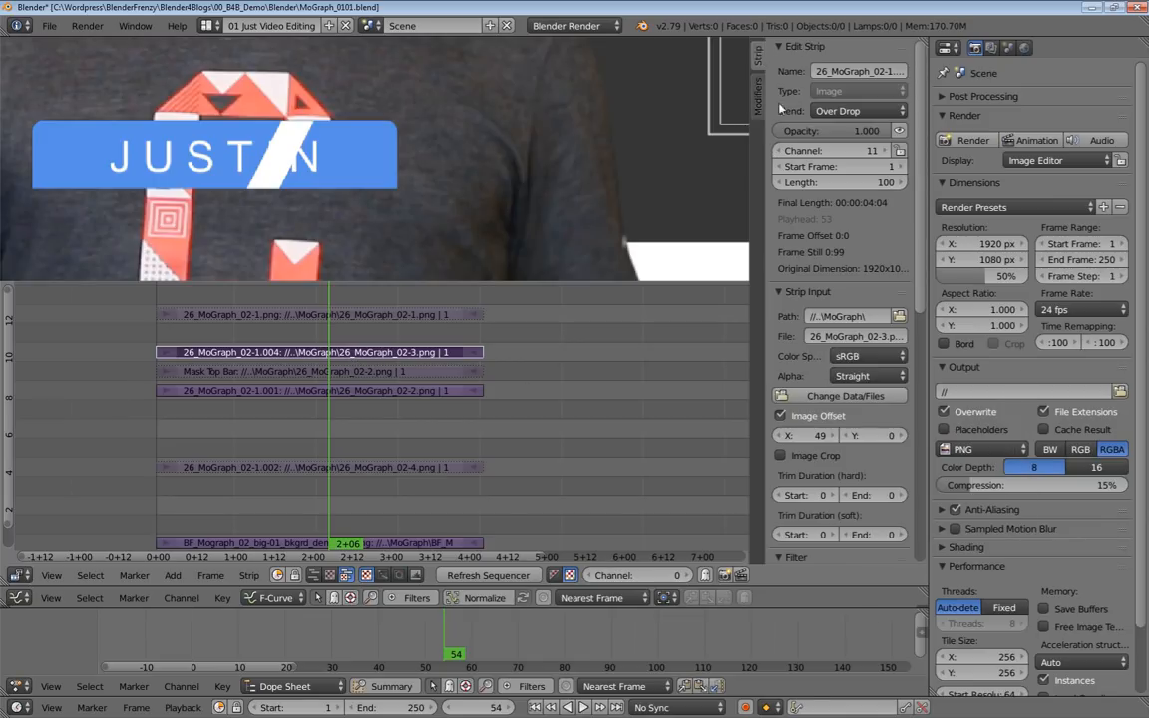
pyautogui.scroll(-2, 805, 380)
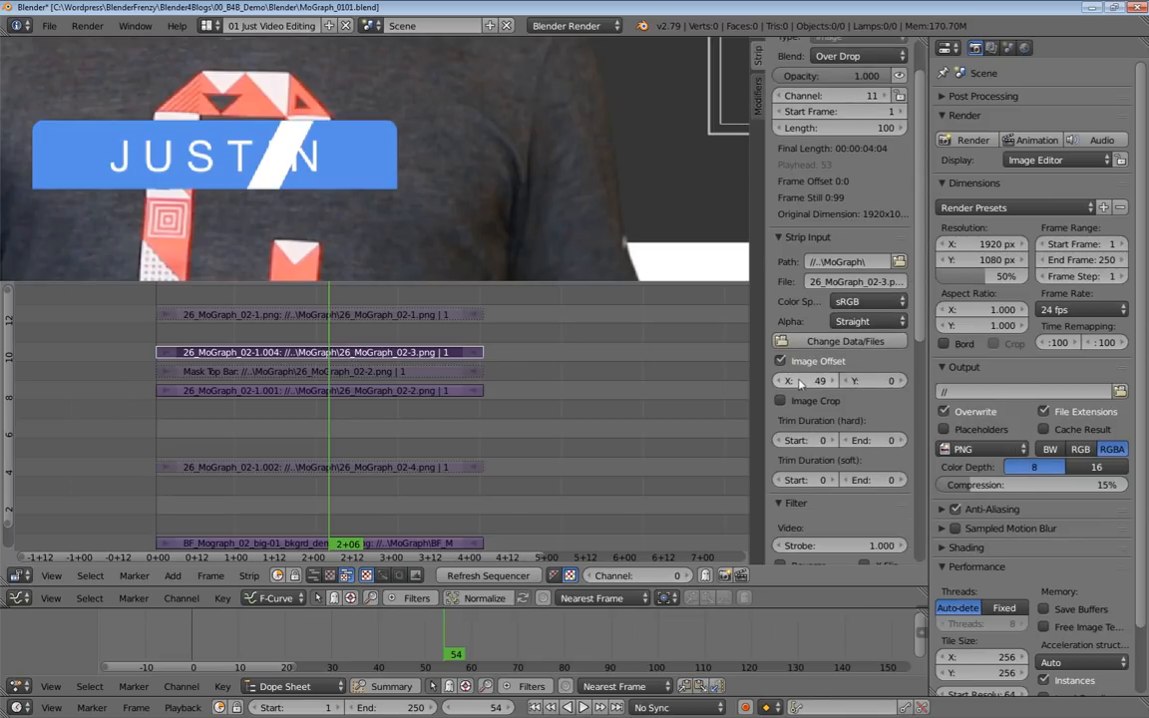
# Adjust the stripe's horizontal image offset and choose Mask Top Bar as the Mask modifier's strip on the 26_MoGraph_02-2.png strip in channel 9.
pyautogui.moveTo(805, 380)
pyautogui.mouseDown()
pyautogui.moveTo(950, 380)
pyautogui.moveTo(698, 380)
pyautogui.moveTo(838, 380)
pyautogui.moveTo(820, 386)
pyautogui.mouseUp()
pyautogui.rightClick(367, 392)
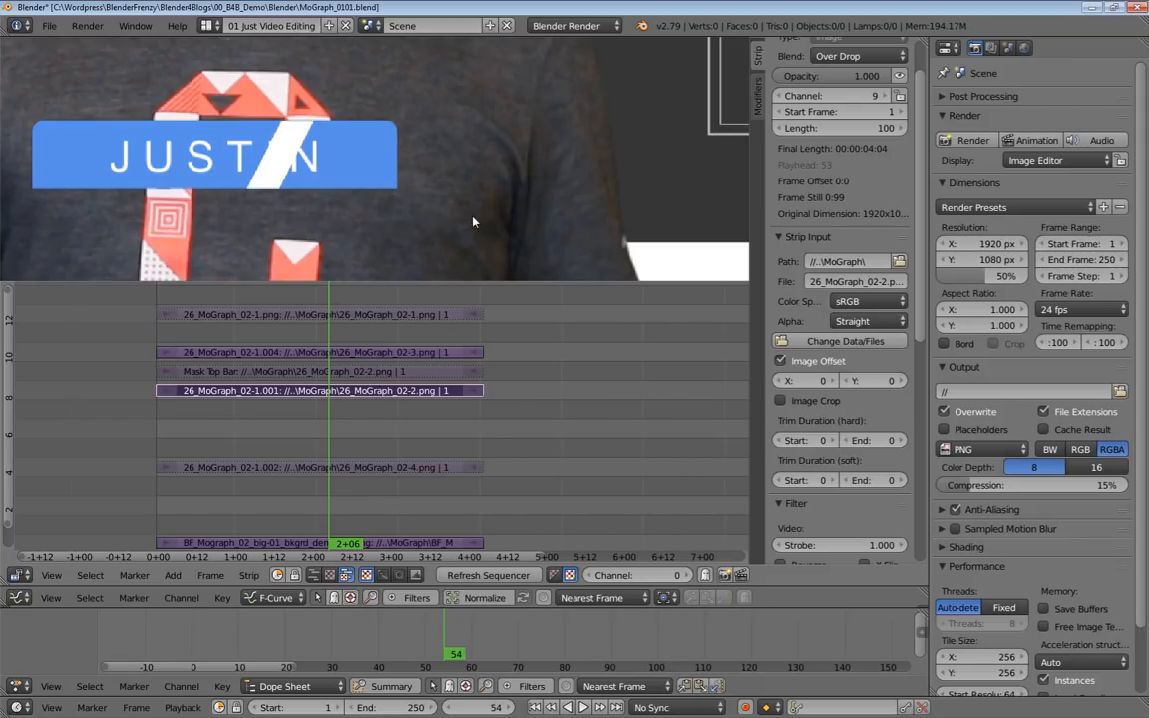
pyautogui.click(758, 95)
pyautogui.click(865, 344)
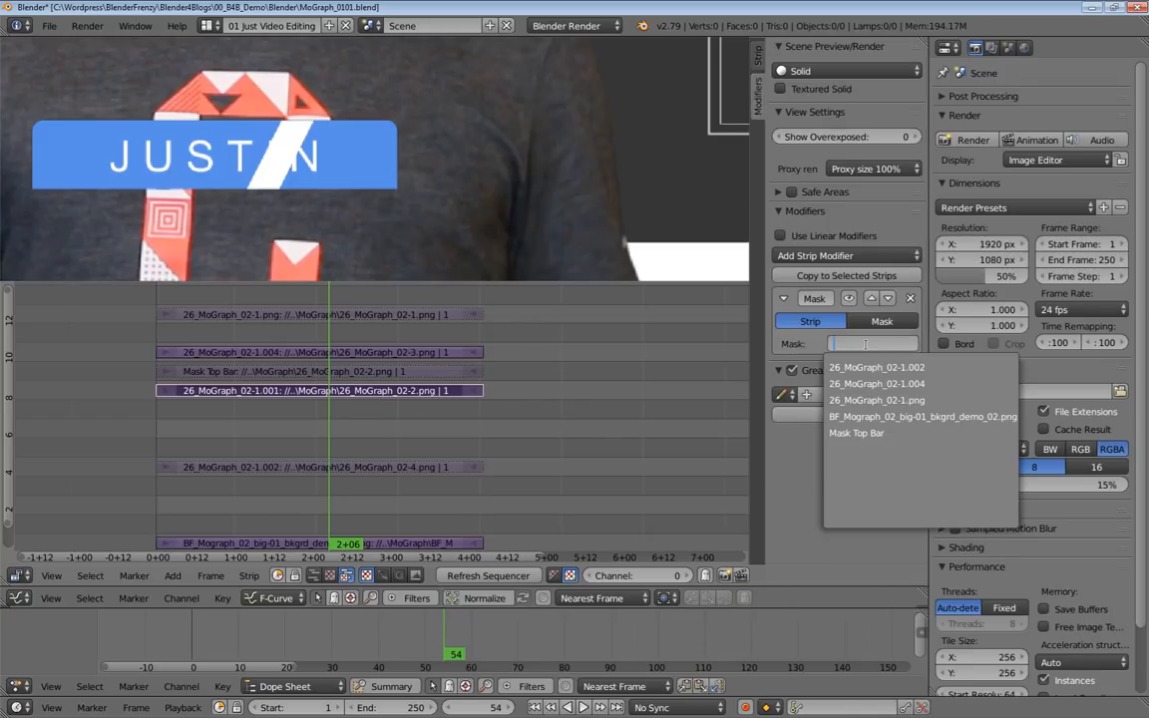
pyautogui.click(857, 433)
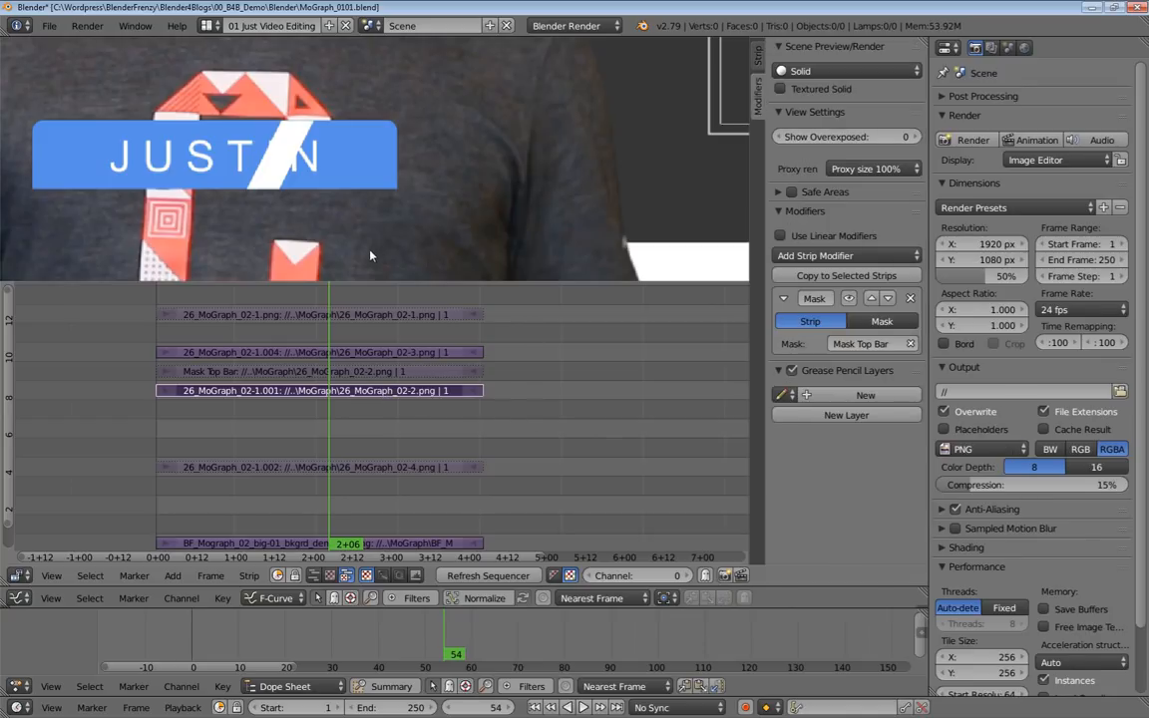
# Slide the blue name bar to an X image offset of -270 and unmute the logo strip in channel 13.
pyautogui.scroll(-3, 419, 200)
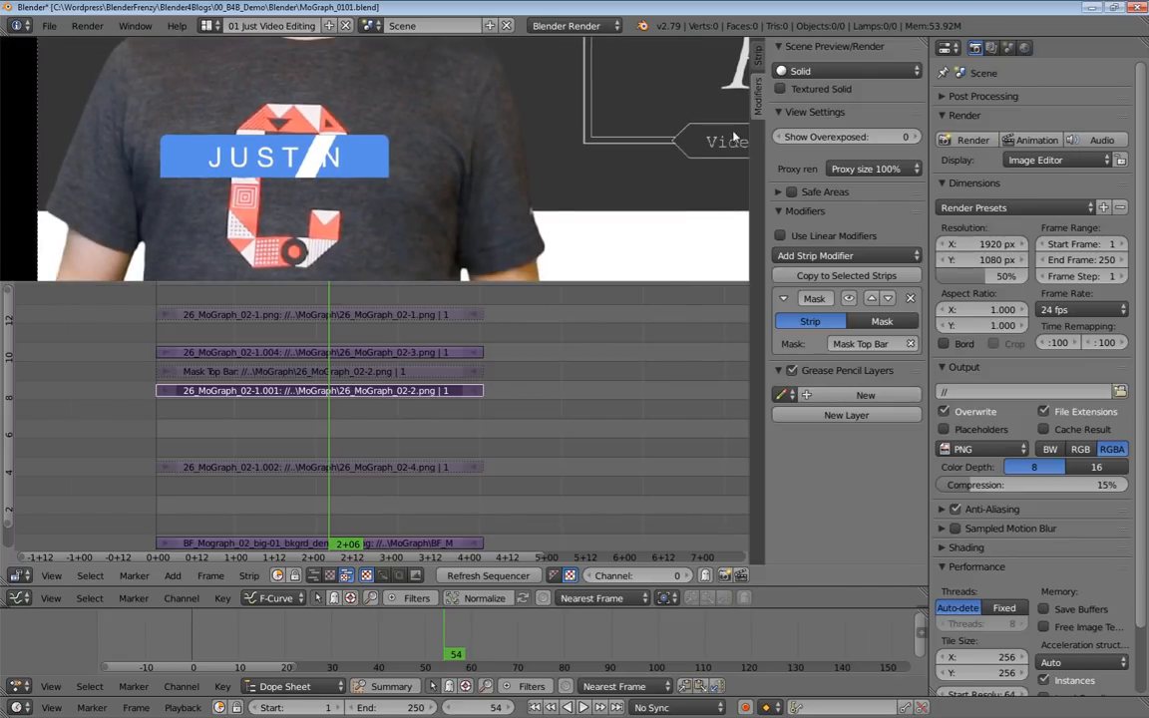
pyautogui.click(759, 56)
pyautogui.moveTo(821, 436); pyautogui.dragTo(750, 436)
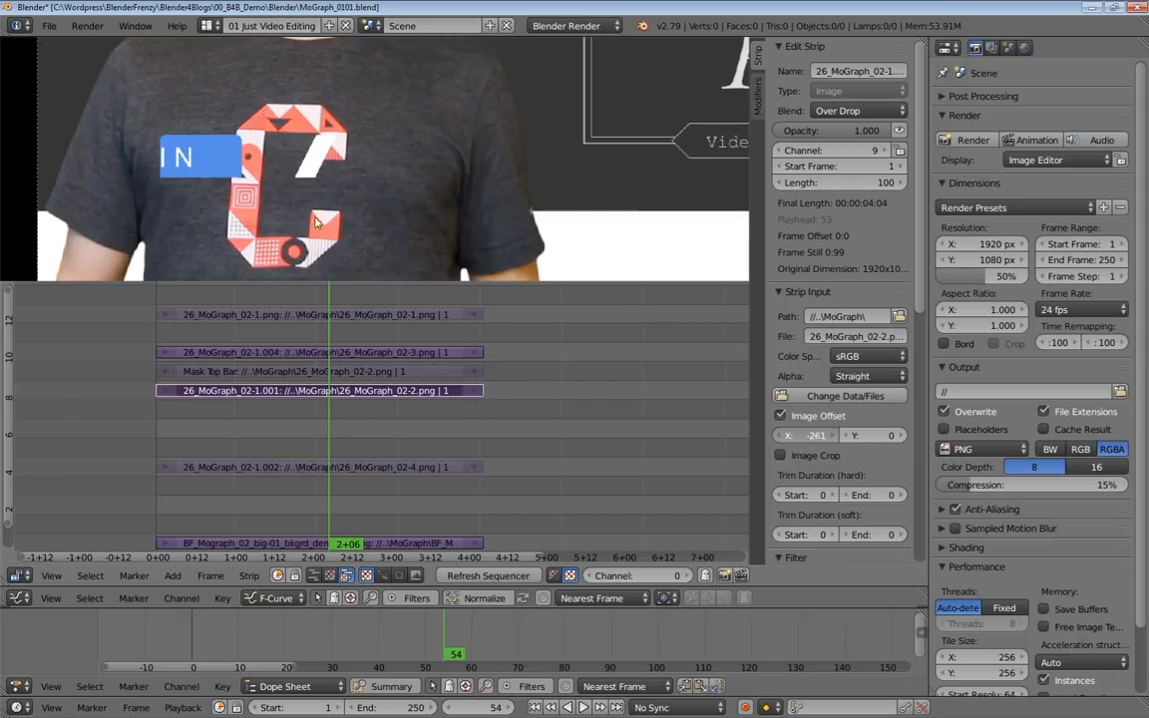
pyautogui.rightClick(258, 316)
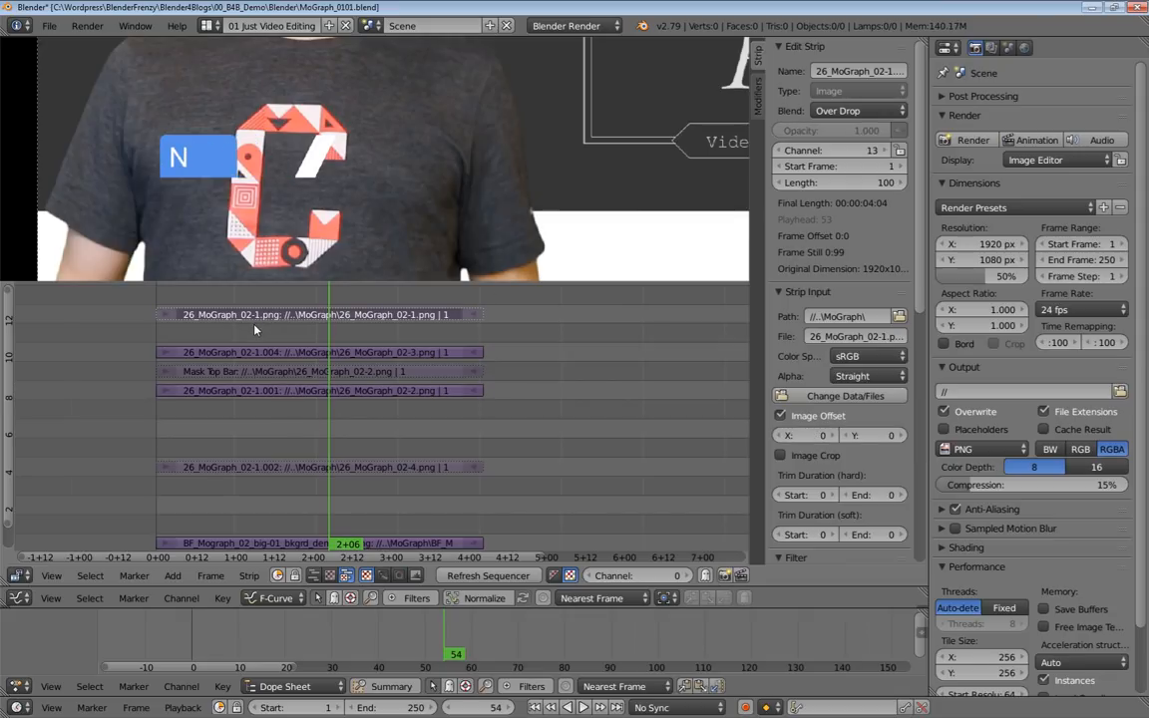
pyautogui.hotkey('alt', 'h')
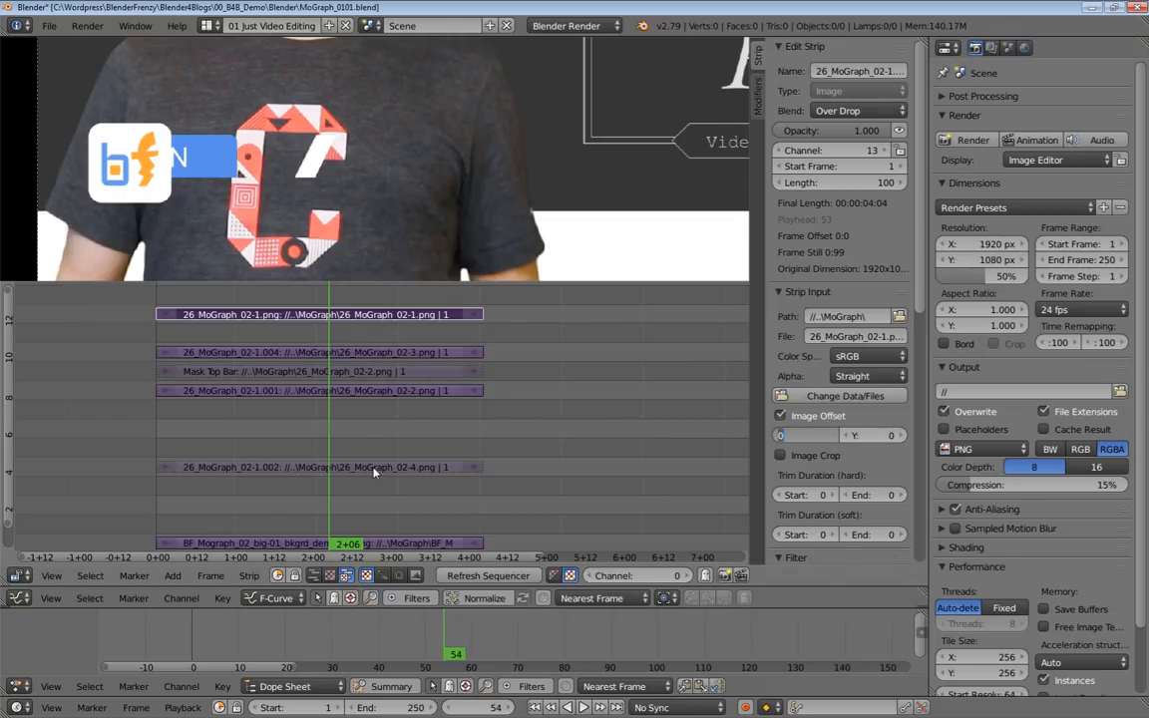
# Slide the blue name bar in the positive X direction as a mask test and reset its X image offset to 0.
pyautogui.rightClick(369, 391)
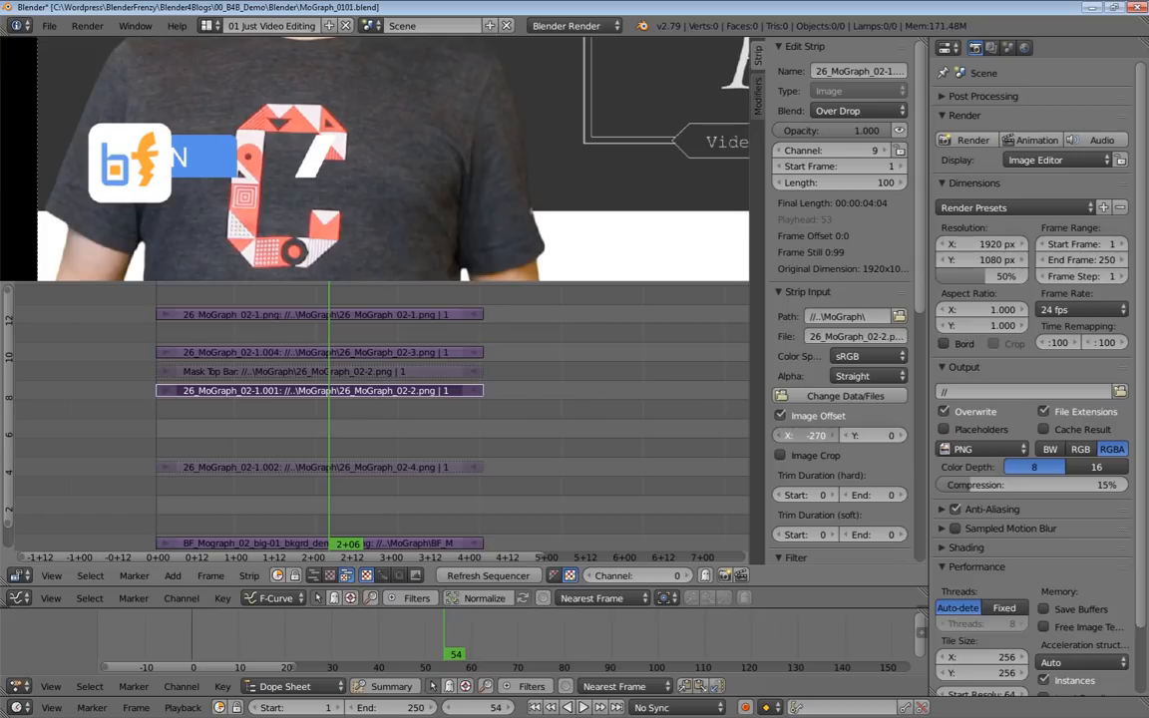
pyautogui.moveTo(806, 435); pyautogui.dragTo(833, 435)
pyautogui.click(818, 439)
pyautogui.write('0')
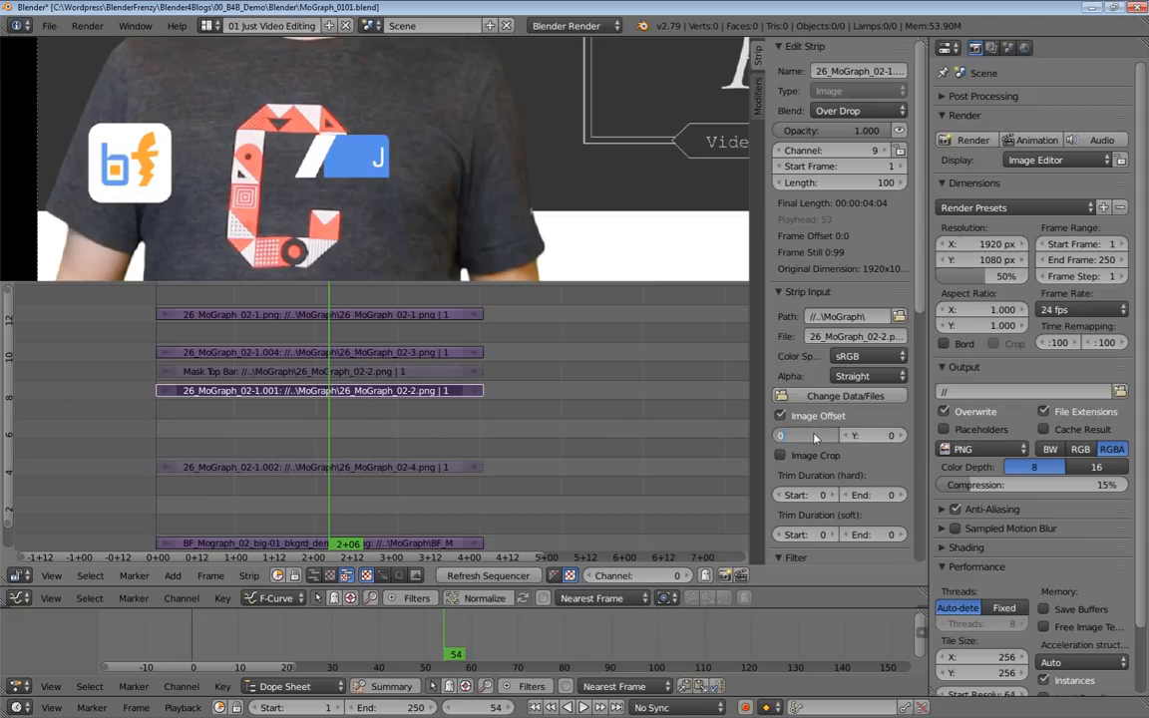
pyautogui.press('Return')
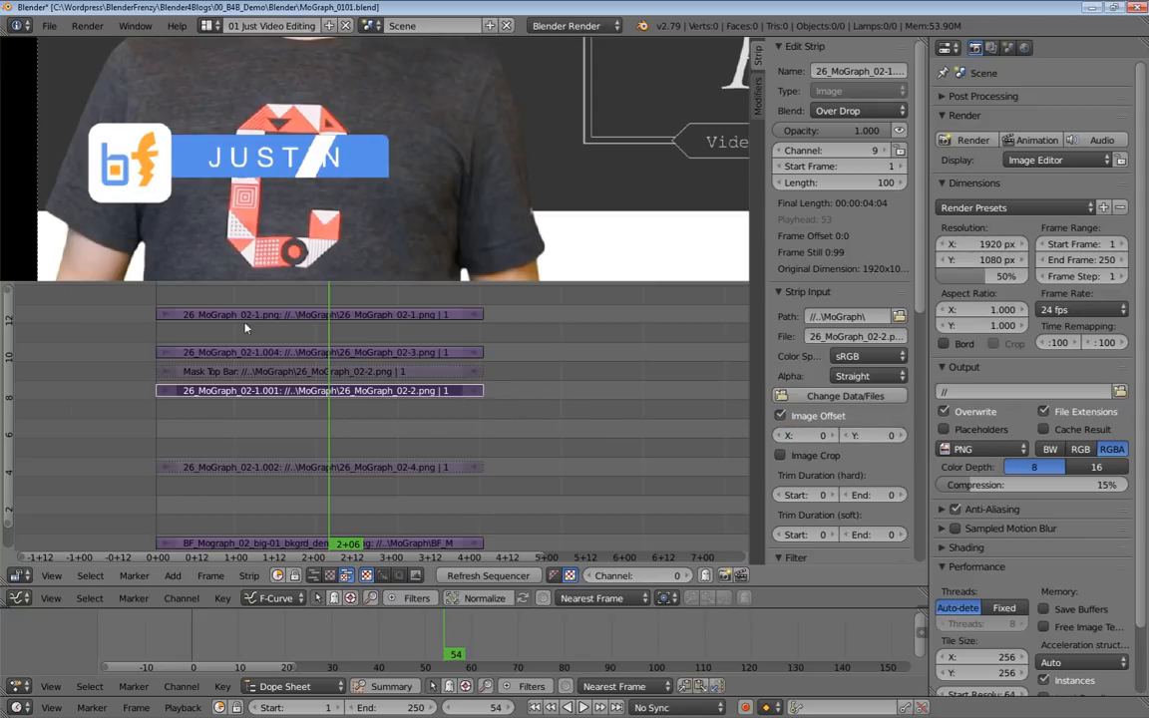
# Mute the strips in channels 9 to 13 and unmute the 26_MoGraph_02-4.png strip in channel 5.
pyautogui.rightClick(237, 466)
pyautogui.press('a')
pyautogui.moveTo(125, 303); pyautogui.dragTo(206, 395)
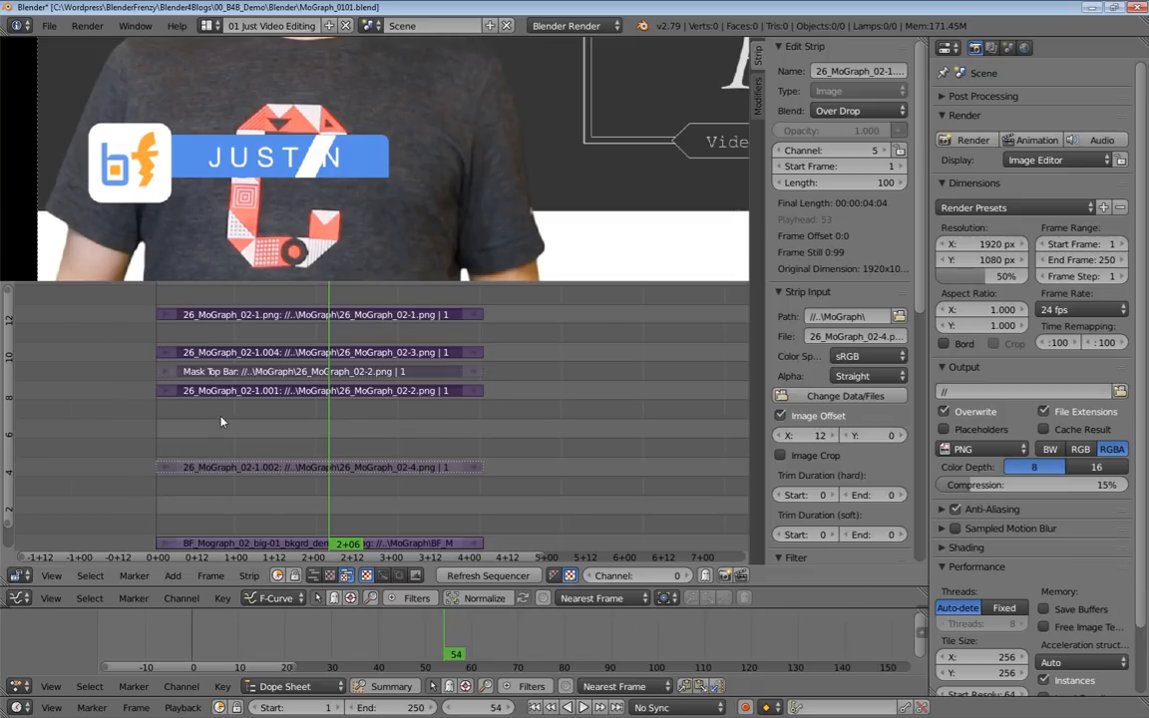
pyautogui.press('h')
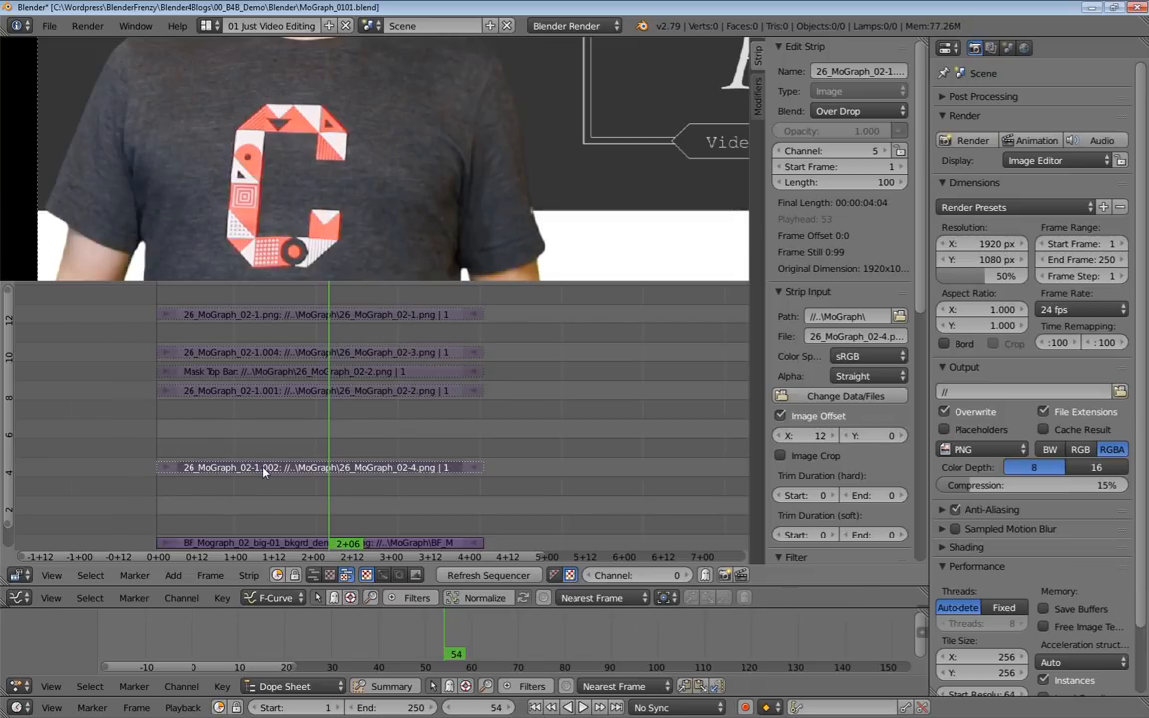
pyautogui.hotkey('alt', 'h')
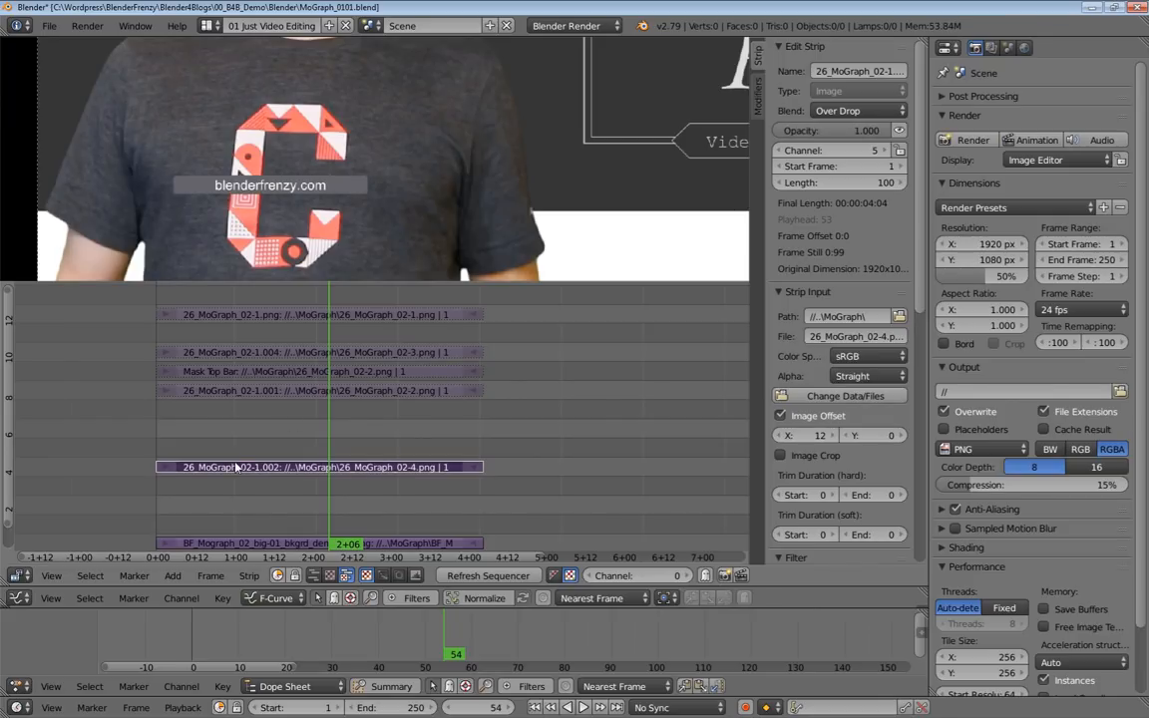
# Duplicate the 26_MoGraph_02-4.png strip twice, placing the copies in channels 6 and 7.
pyautogui.hotkey('shift', 'd')
pyautogui.click(236, 455)
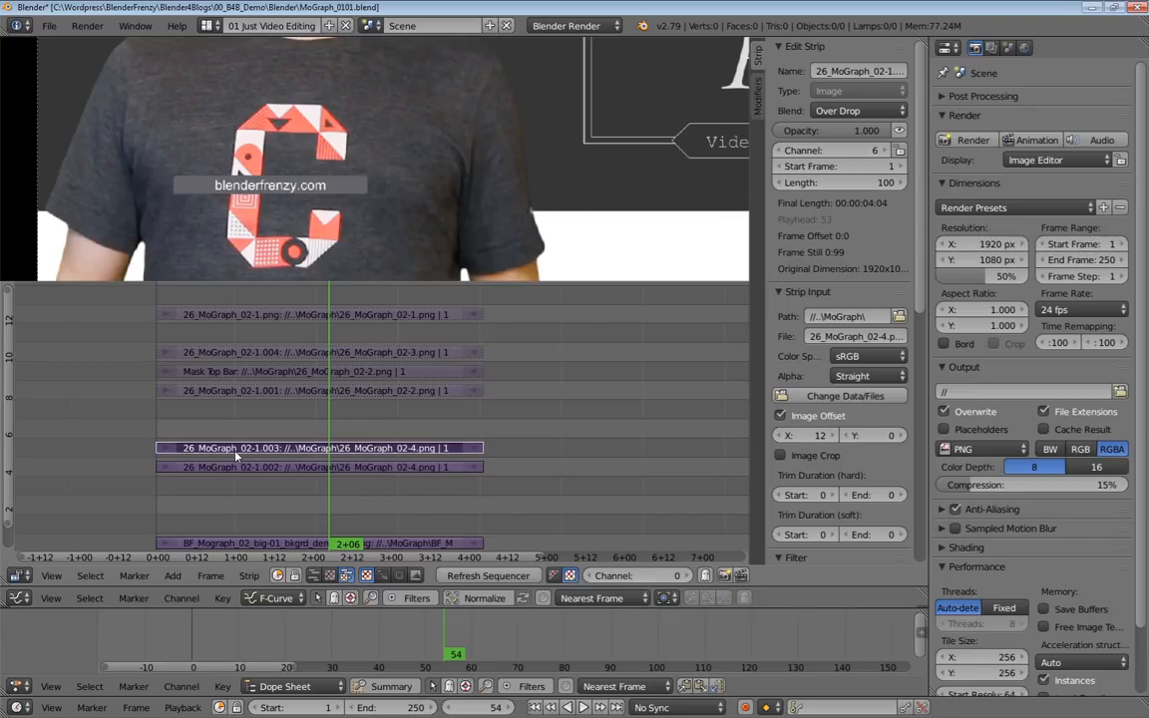
pyautogui.hotkey('shift', 'd')
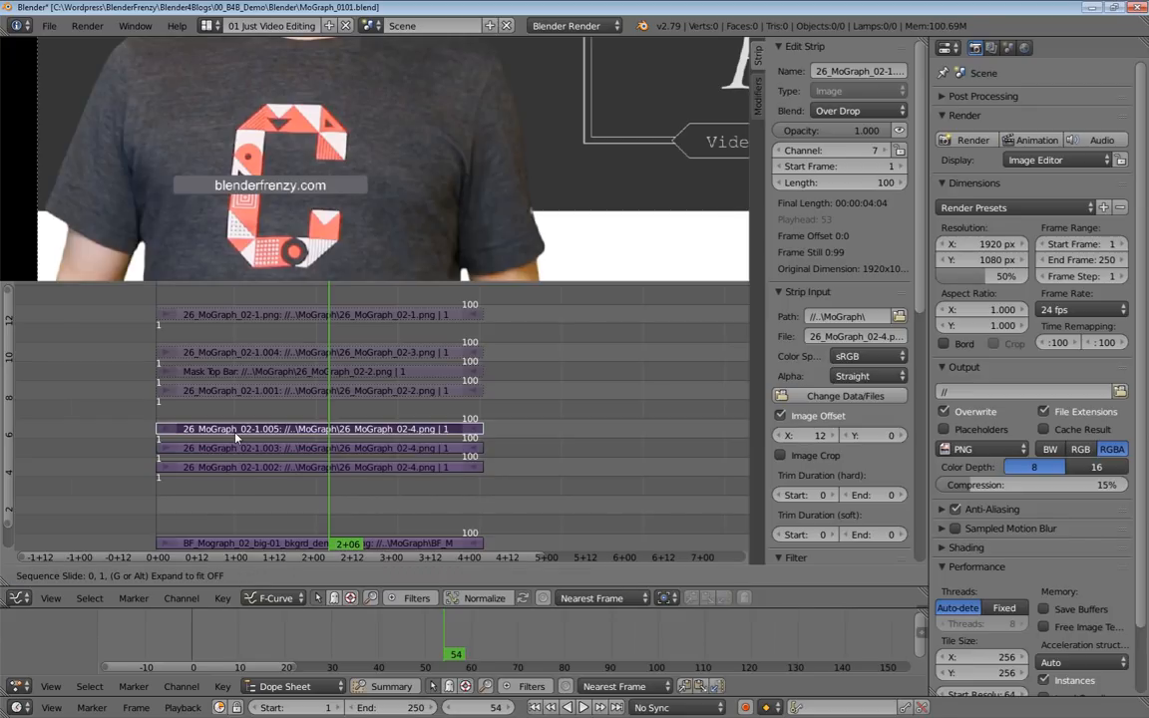
pyautogui.click(233, 440)
pyautogui.rightClick(226, 450)
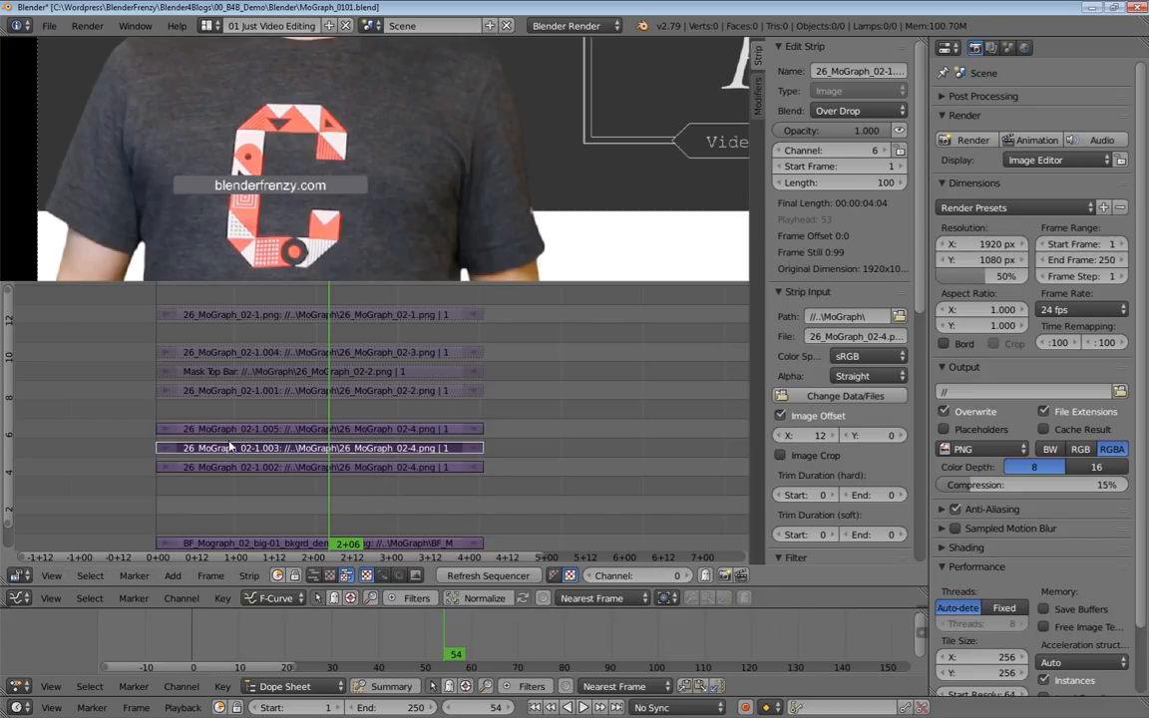
# Replace the image of the channel 7 duplicate with 26_MoGraph_02-5.png.
pyautogui.rightClick(226, 430)
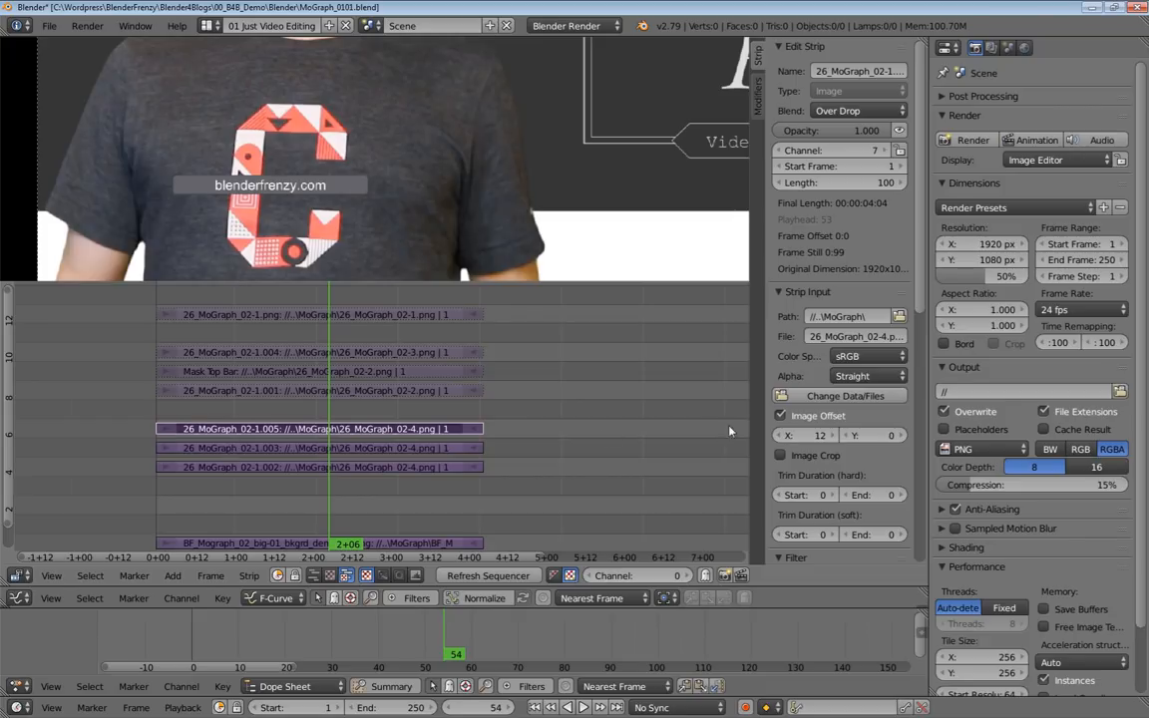
pyautogui.click(854, 397)
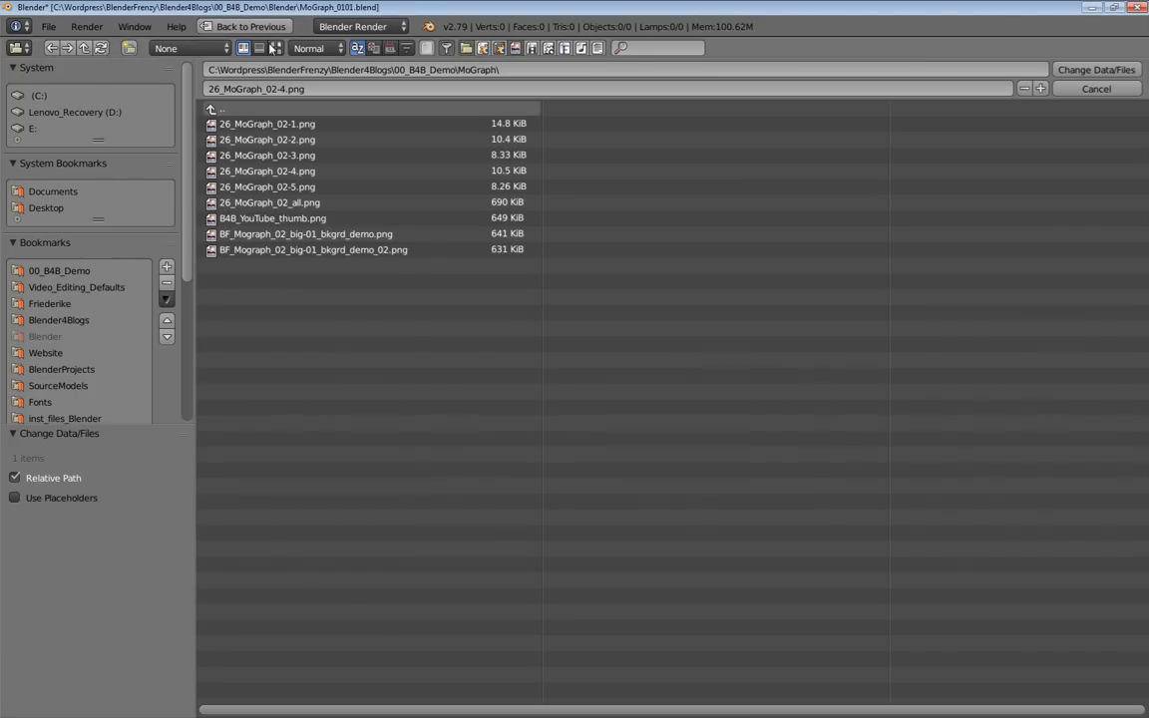
pyautogui.click(274, 48)
pyautogui.click(873, 169)
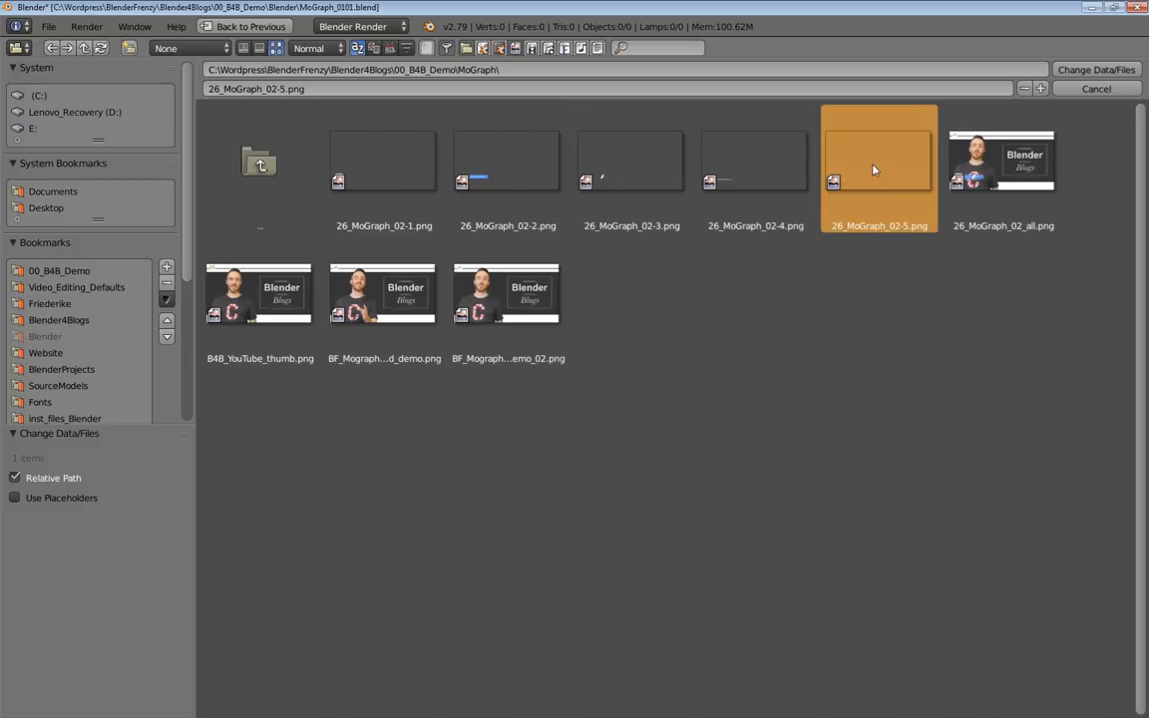
pyautogui.press('Return')
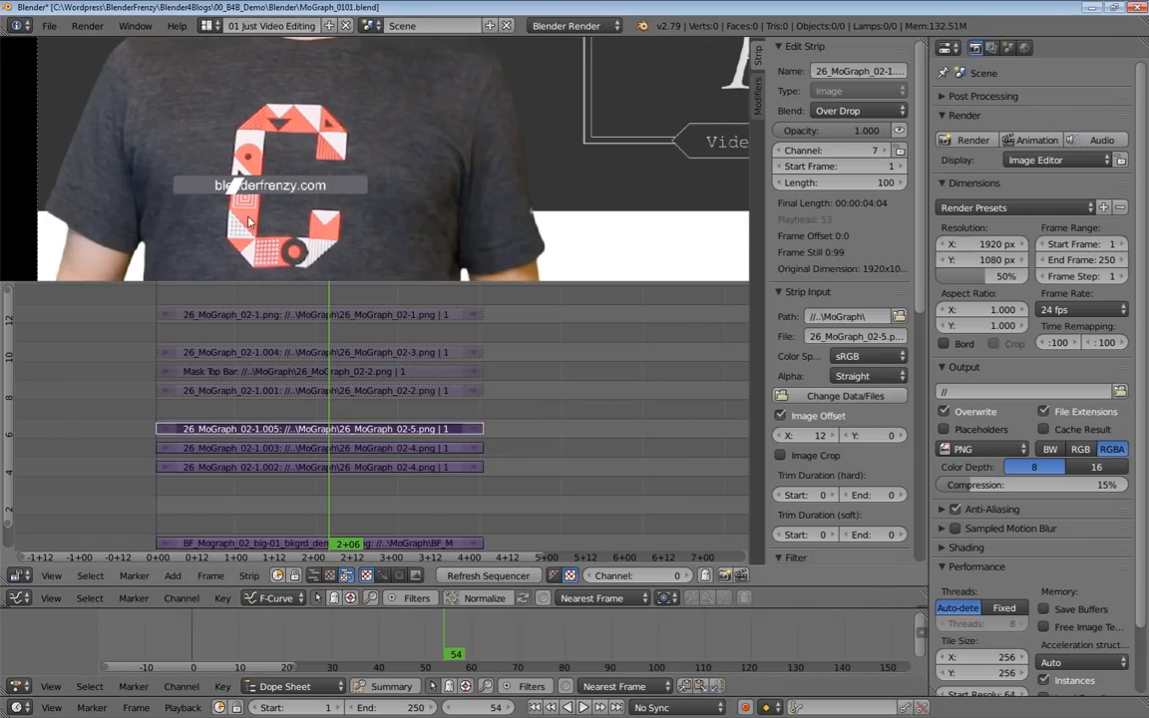
# Examine the small white stripe on the blenderfrenzy.com bar, temporarily unmuting the blue name bar in channel 9 to compare their alignment.
pyautogui.scroll(3, 235, 175)
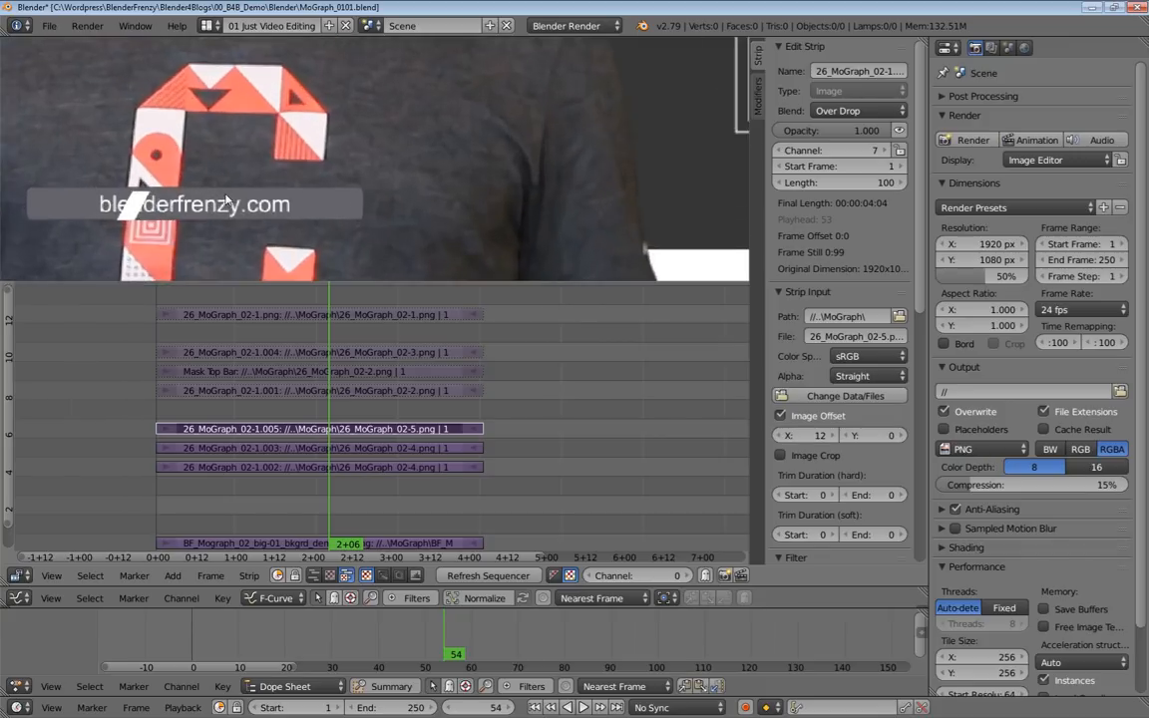
pyautogui.scroll(2, 295, 156)
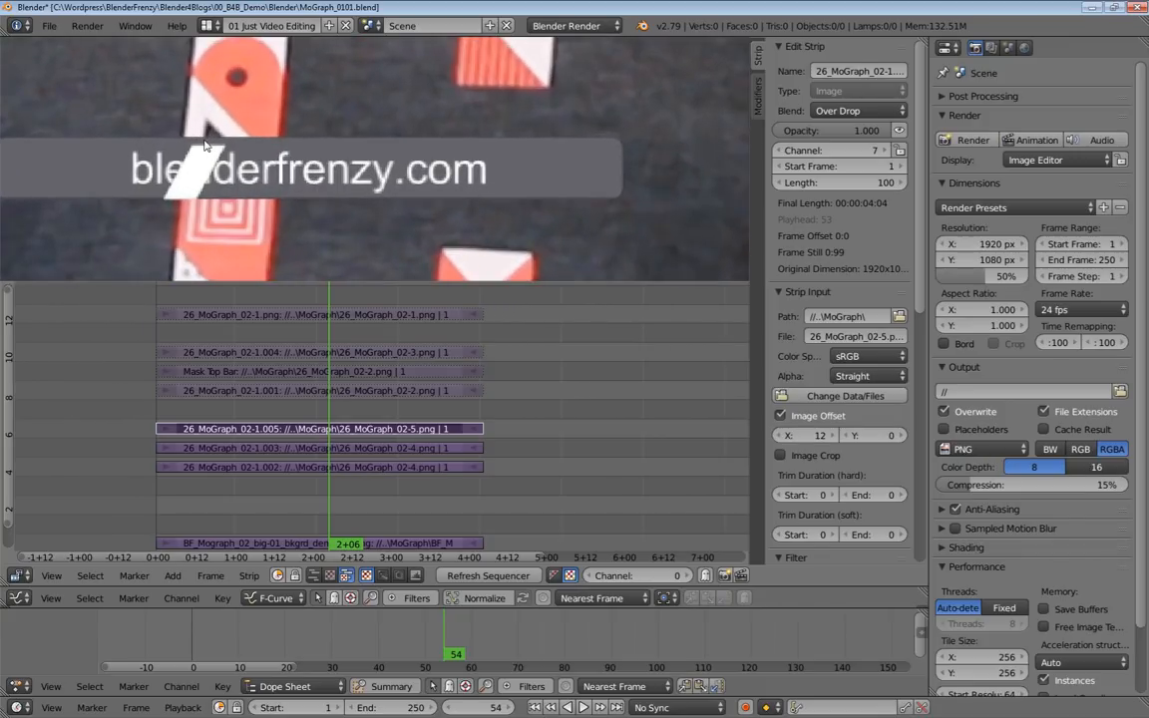
pyautogui.scroll(-4, 252, 155)
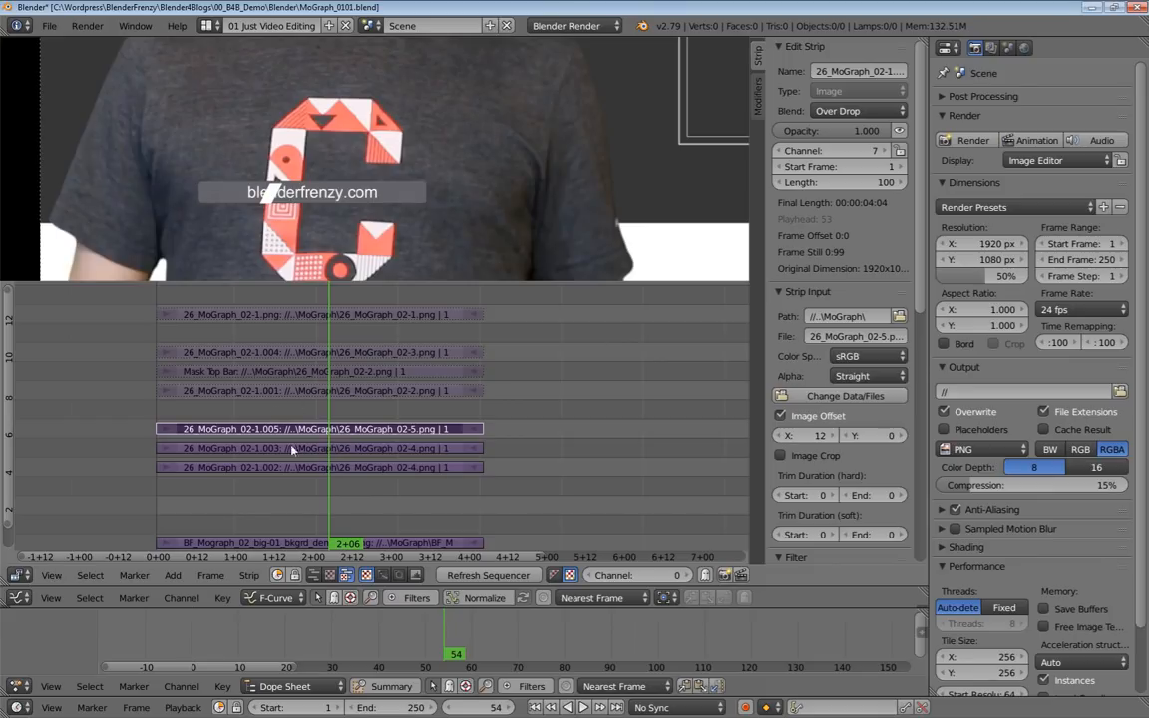
pyautogui.rightClick(293, 394)
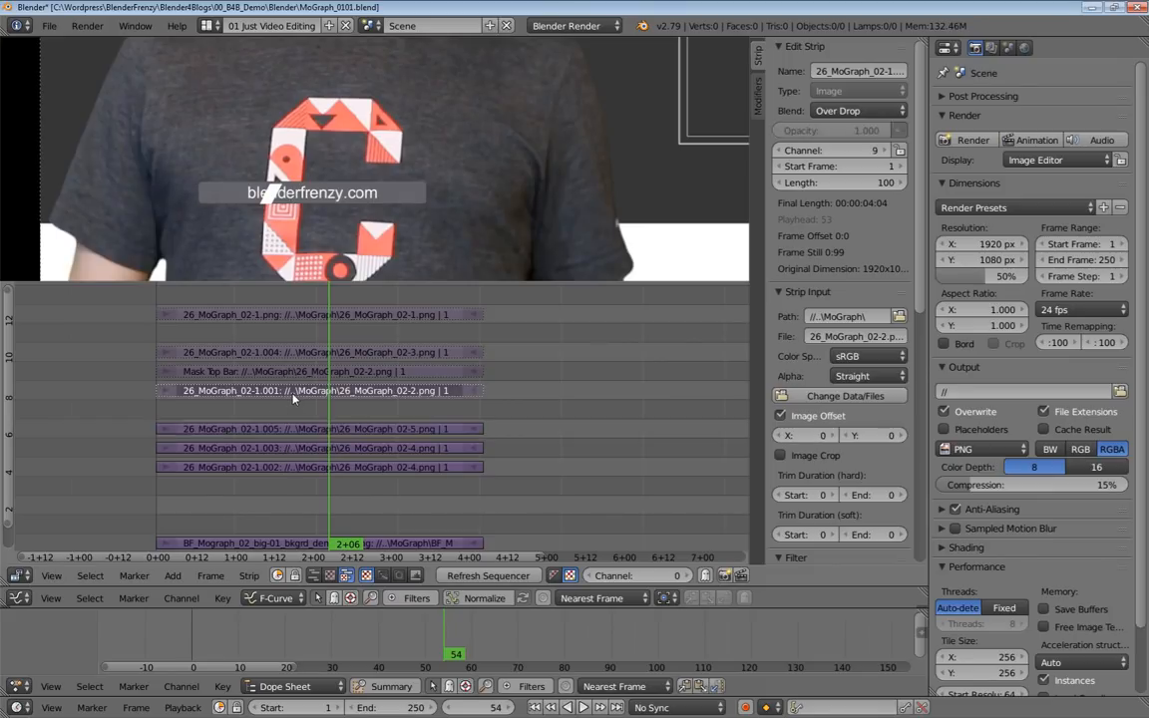
pyautogui.hotkey('alt', 'h')
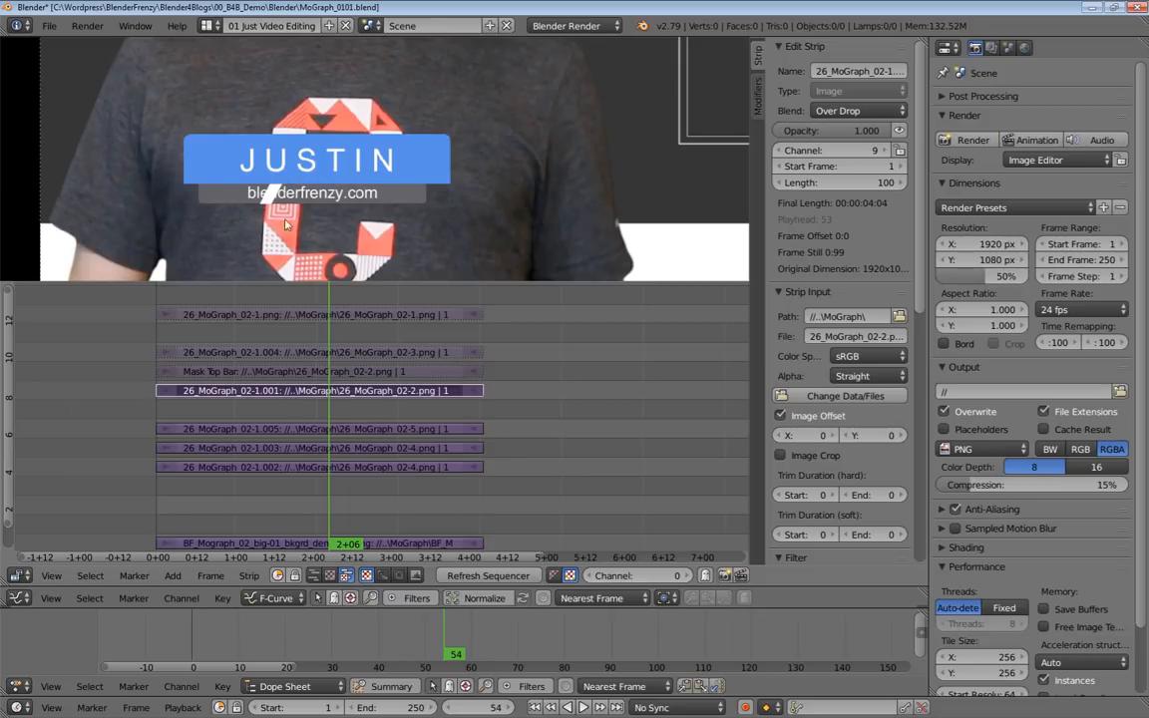
pyautogui.scroll(7, 266, 199)
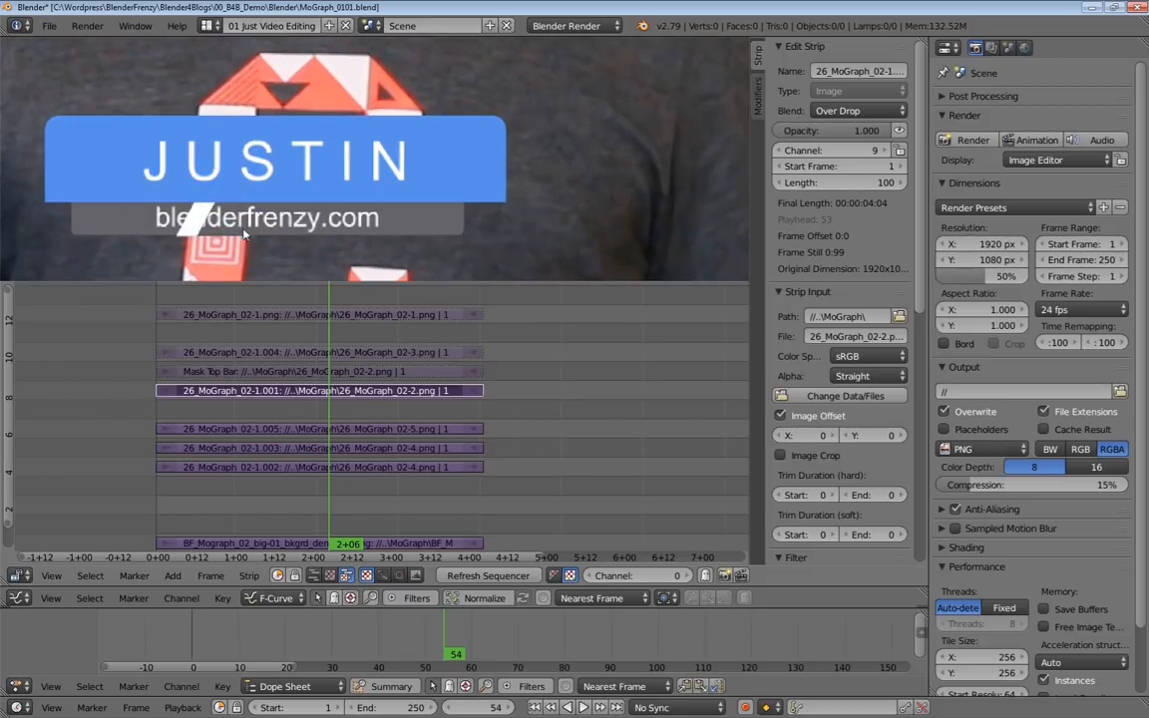
pyautogui.scroll(-2, 220, 206)
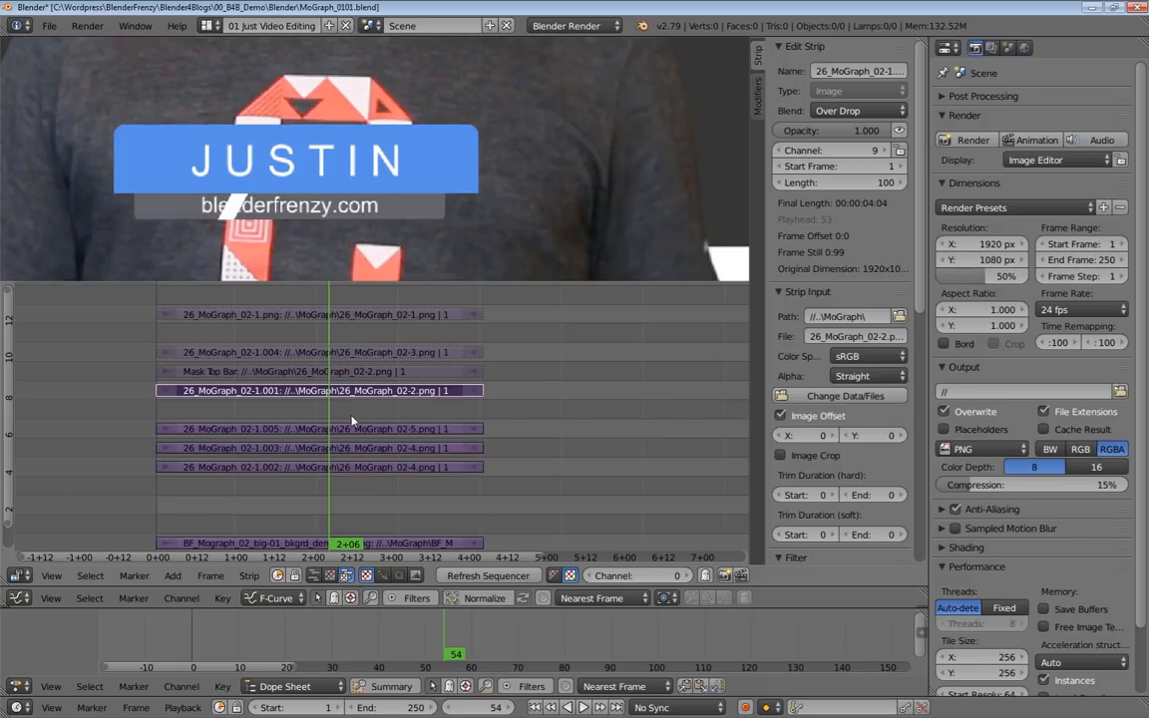
pyautogui.press('h')
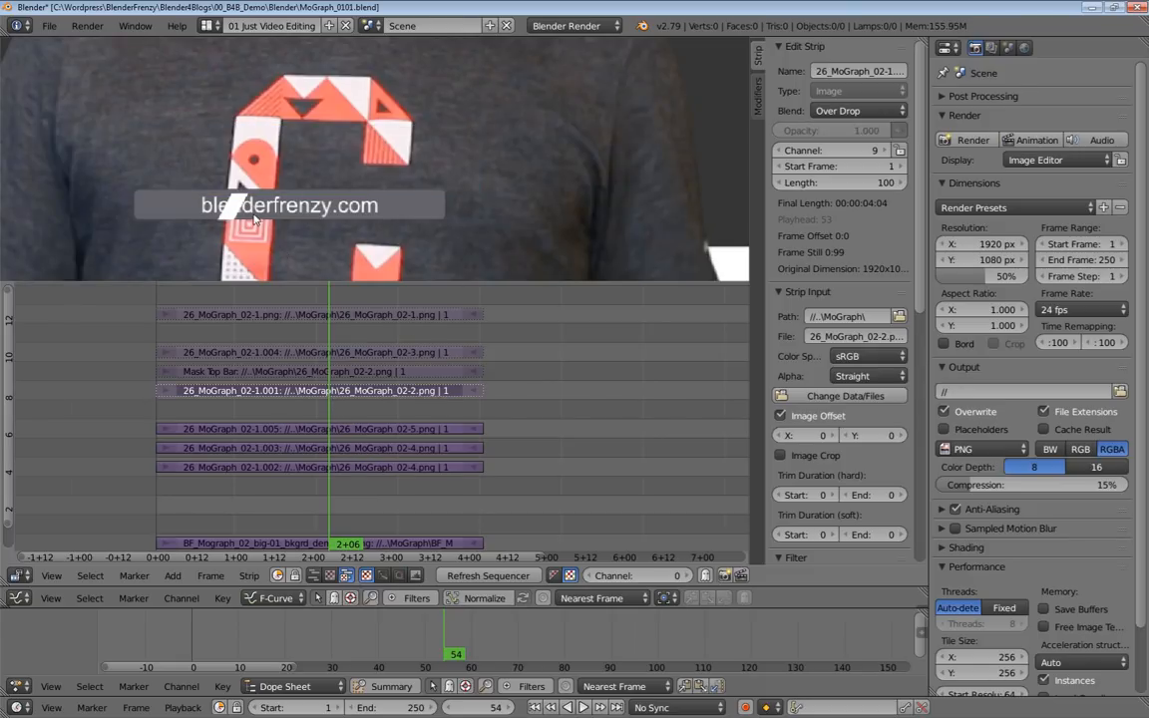
# Set the Multiply value of the channel 6 duplicate to 20 to turn the bar solid white.
pyautogui.click(358, 430)
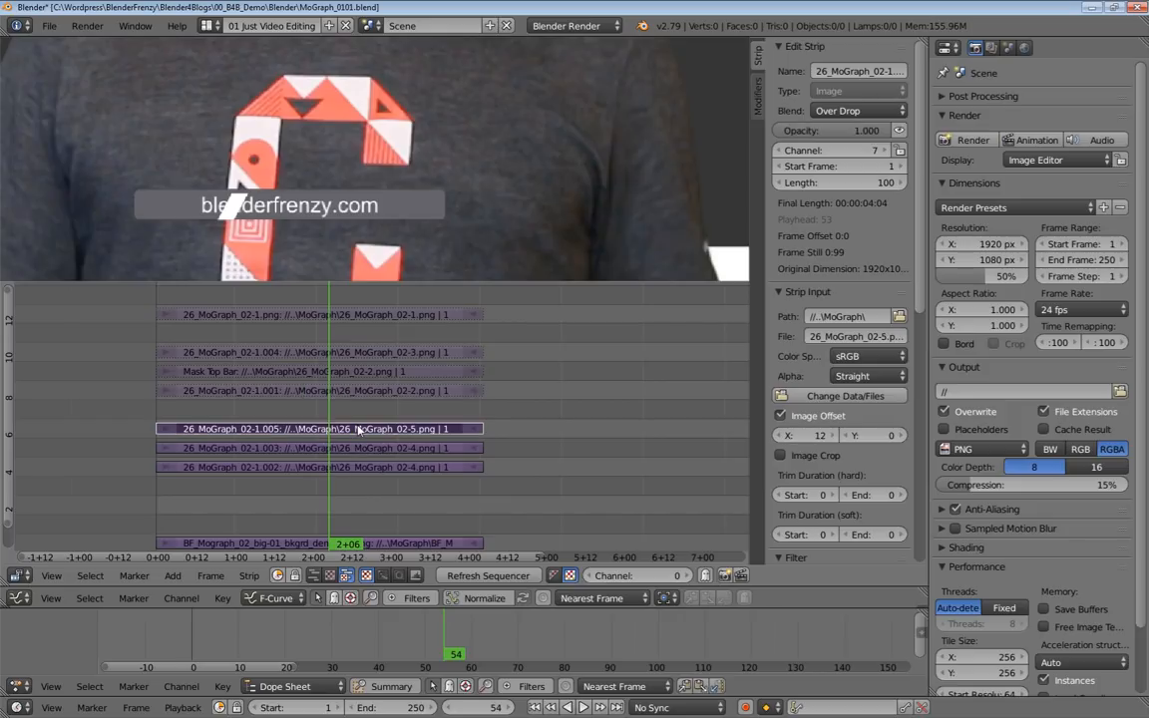
pyautogui.click(372, 451)
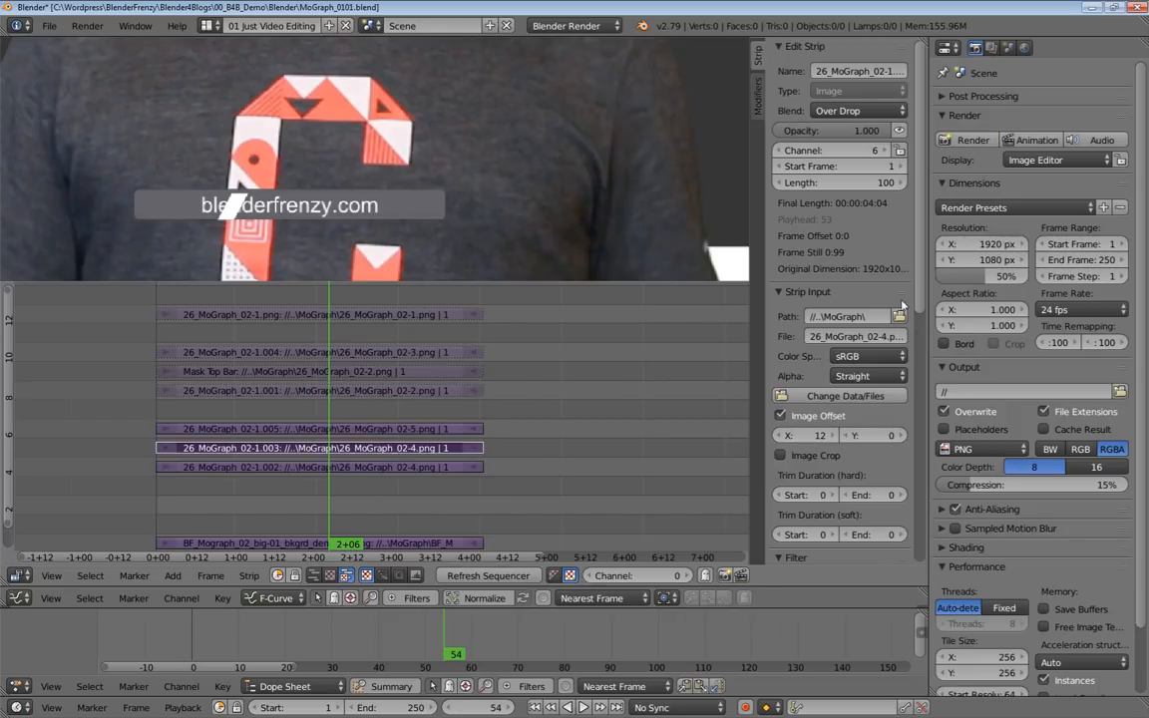
pyautogui.scroll(-10, 820, 284)
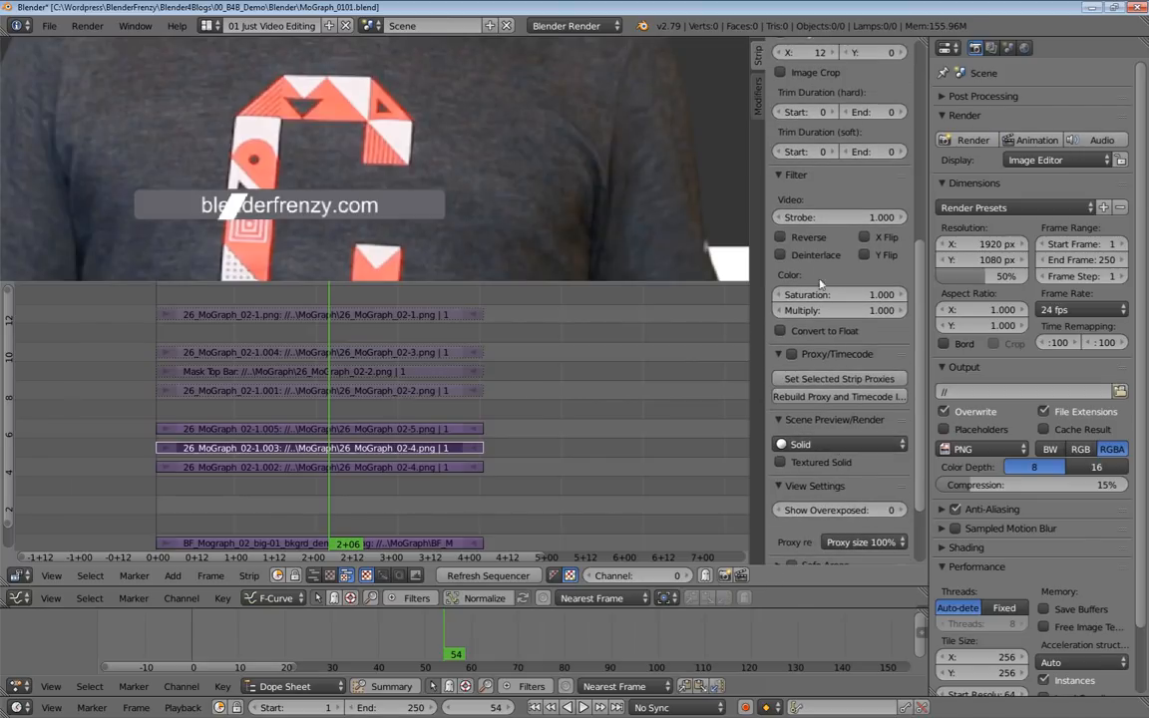
pyautogui.moveTo(804, 313); pyautogui.dragTo(958, 313)
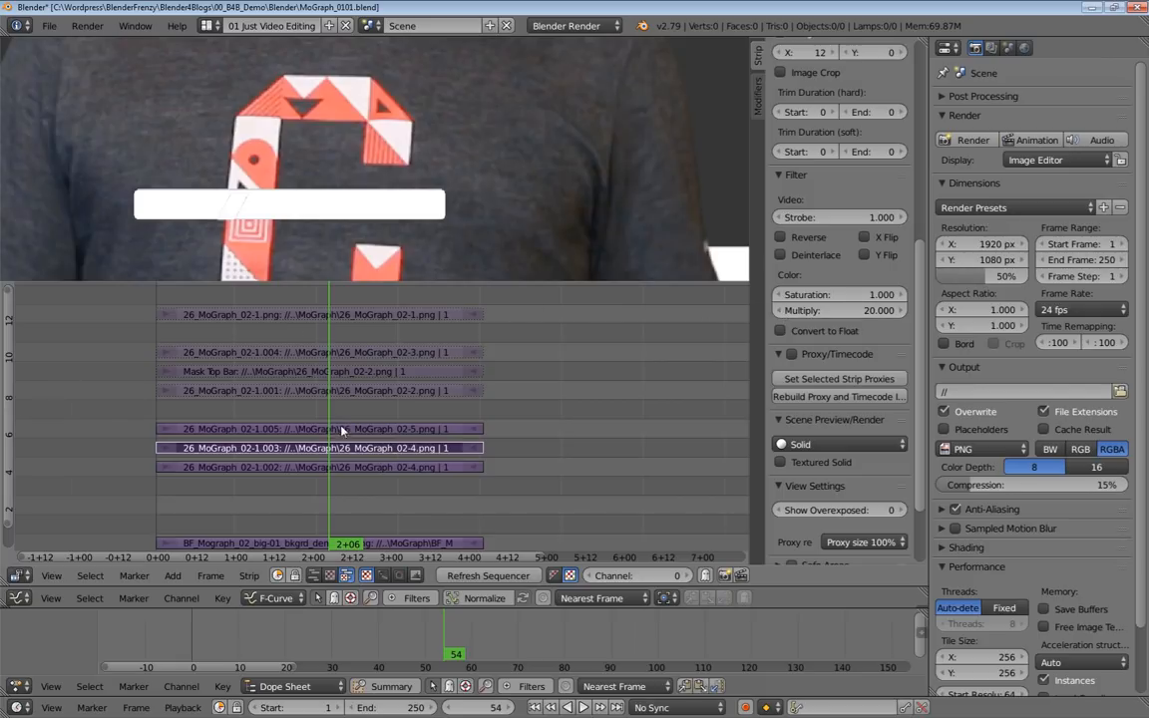
# Mute the white duplicate in channel 6 and rename it as Mask Bottom Bar.
pyautogui.press('h')
pyautogui.scroll(10, 875, 374)
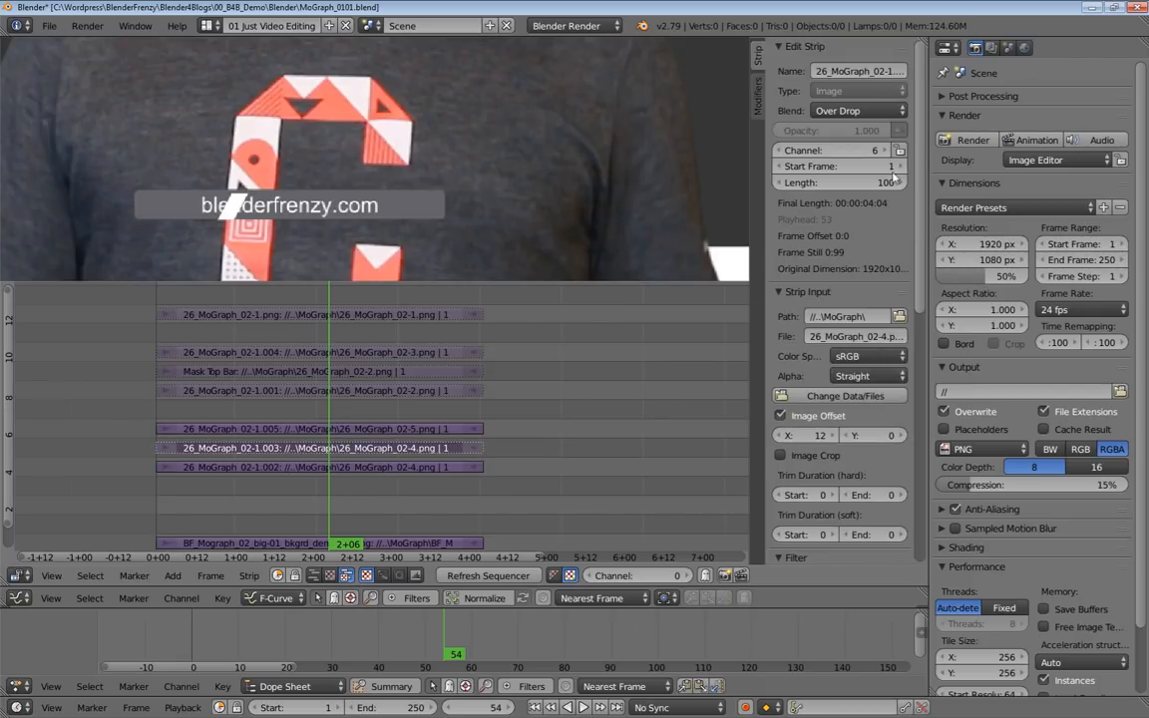
pyautogui.click(854, 74)
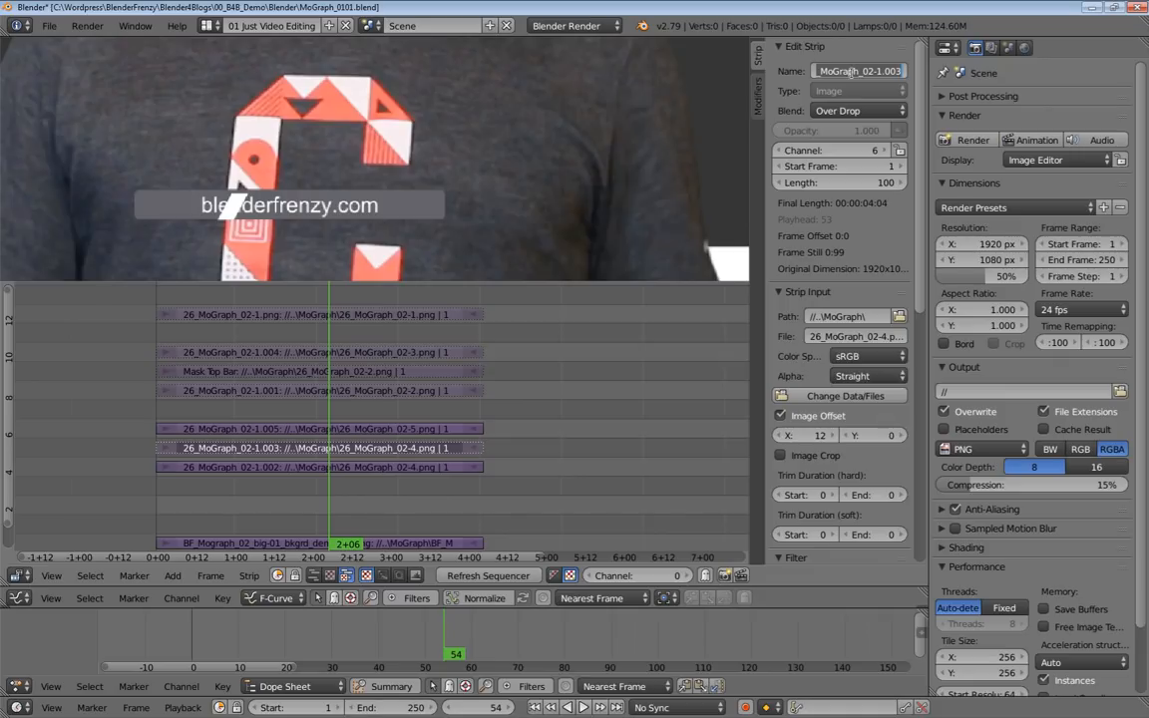
pyautogui.write('Mask Bottom Bar')
pyautogui.press('Return')
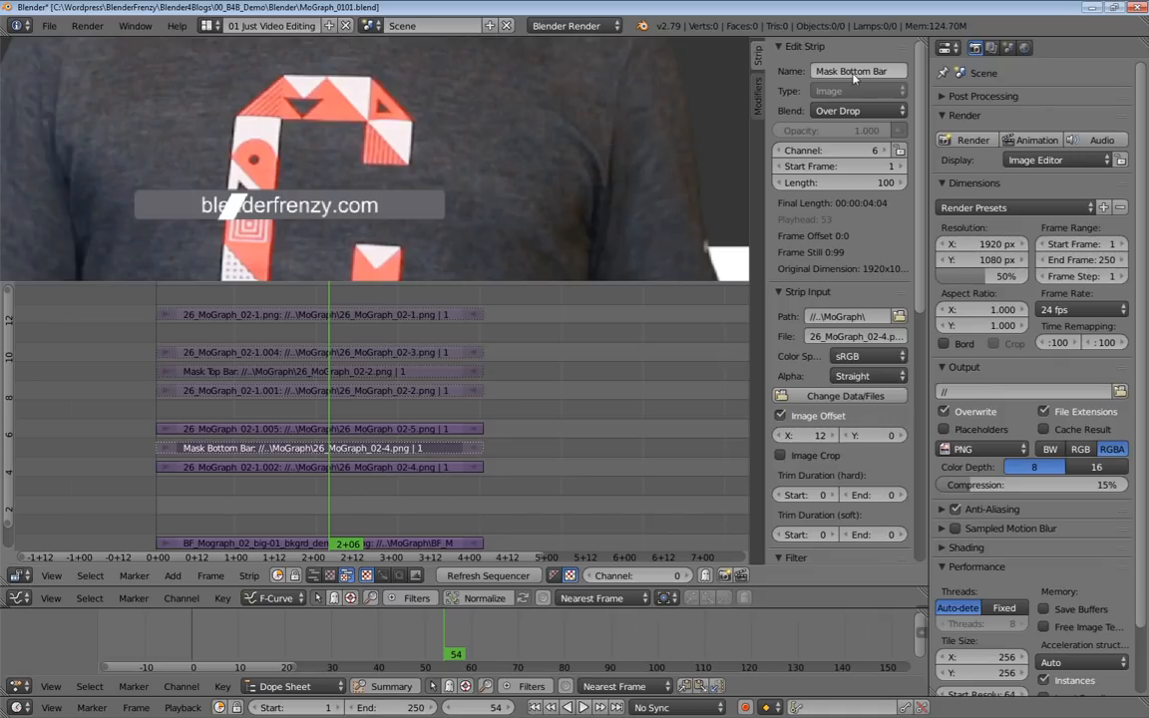
# Set Mask Bottom Bar as the mask strip for both the channel 7 stripe and the channel 5 text bar.
pyautogui.click(399, 429)
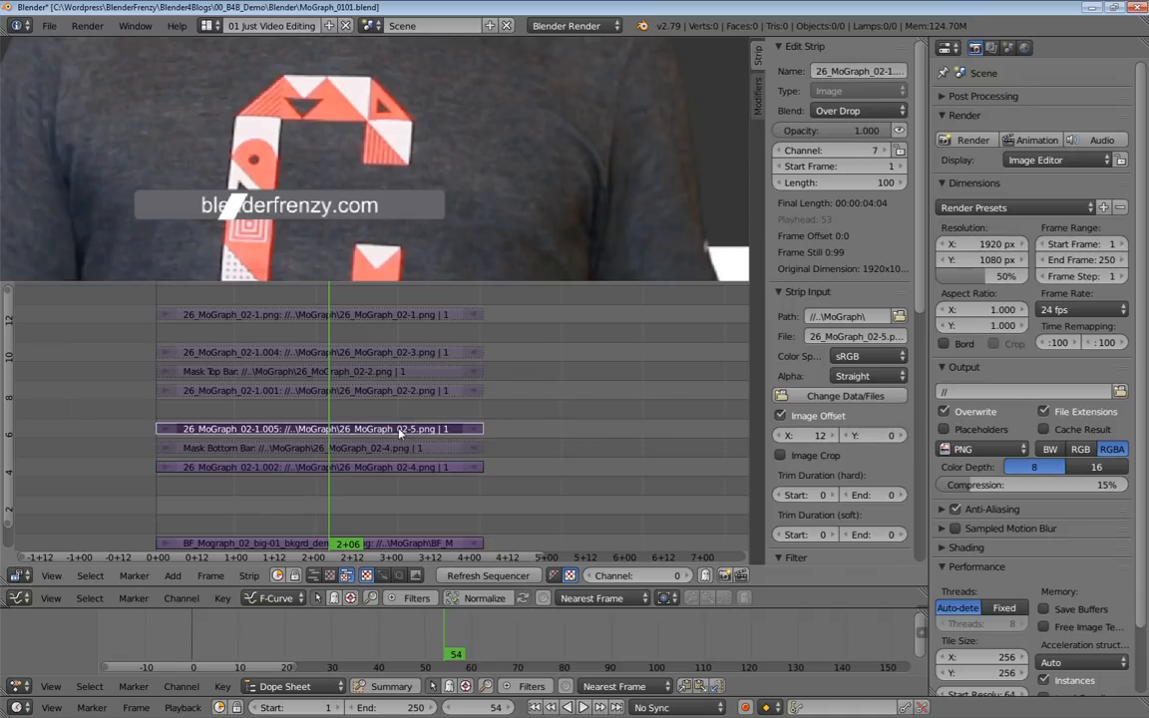
pyautogui.click(758, 95)
pyautogui.click(860, 344)
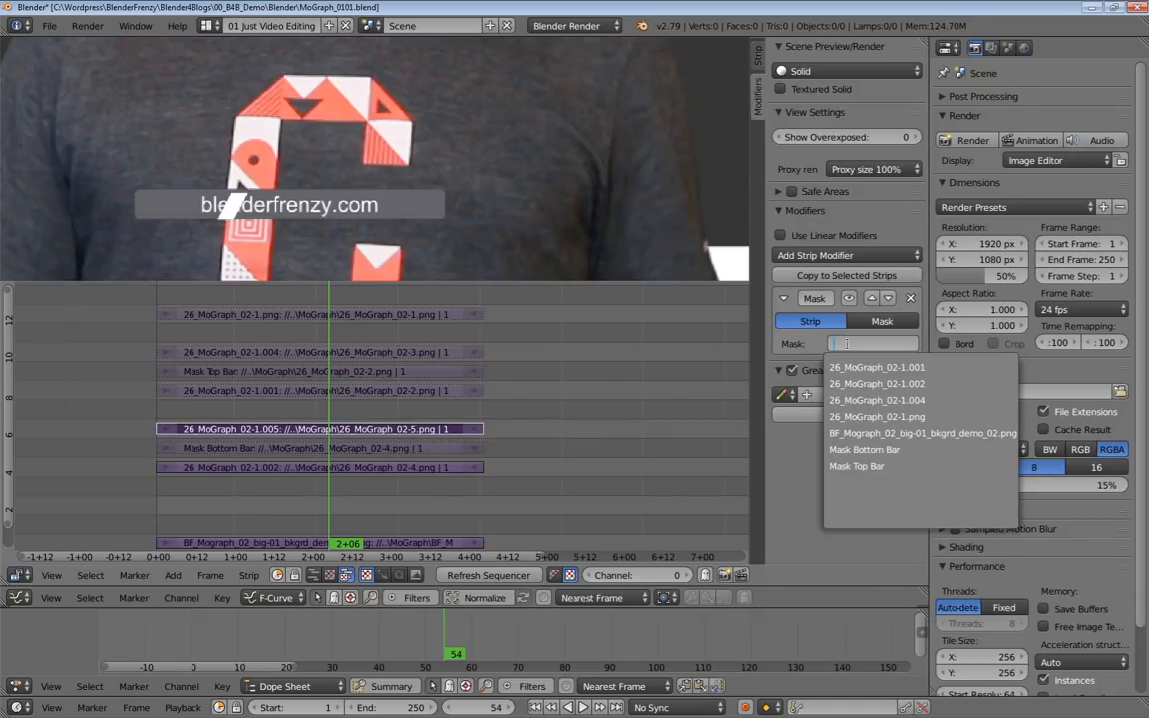
pyautogui.click(855, 466)
pyautogui.click(399, 467)
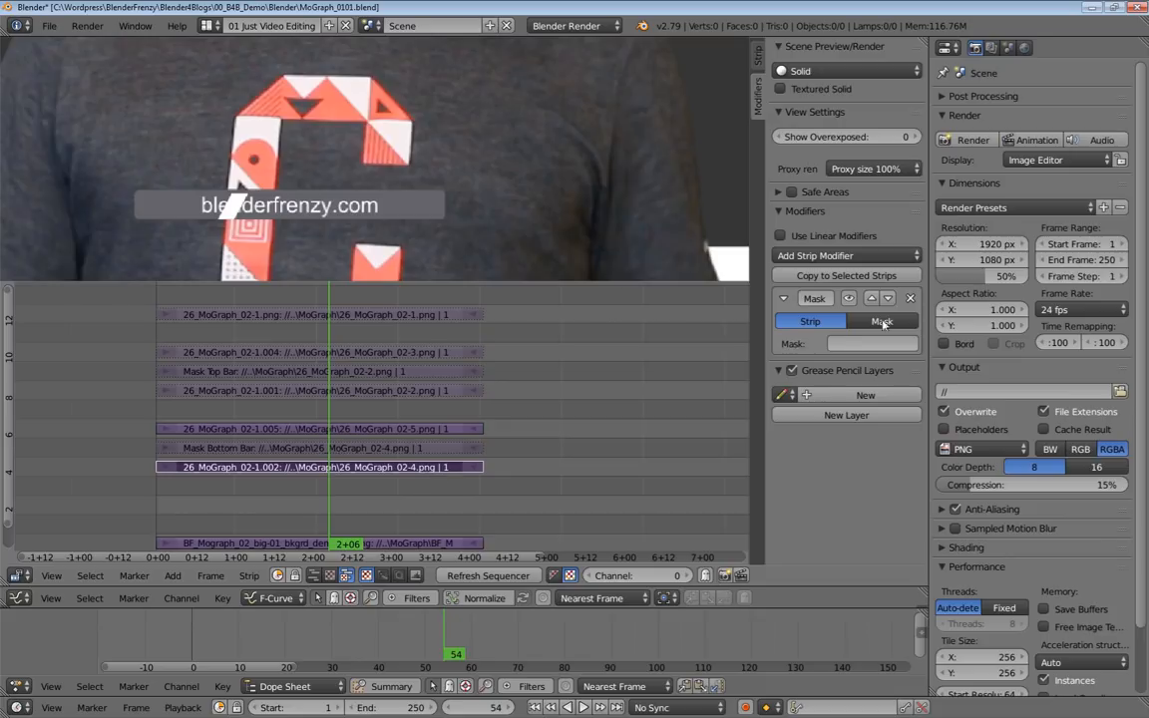
pyautogui.click(860, 343)
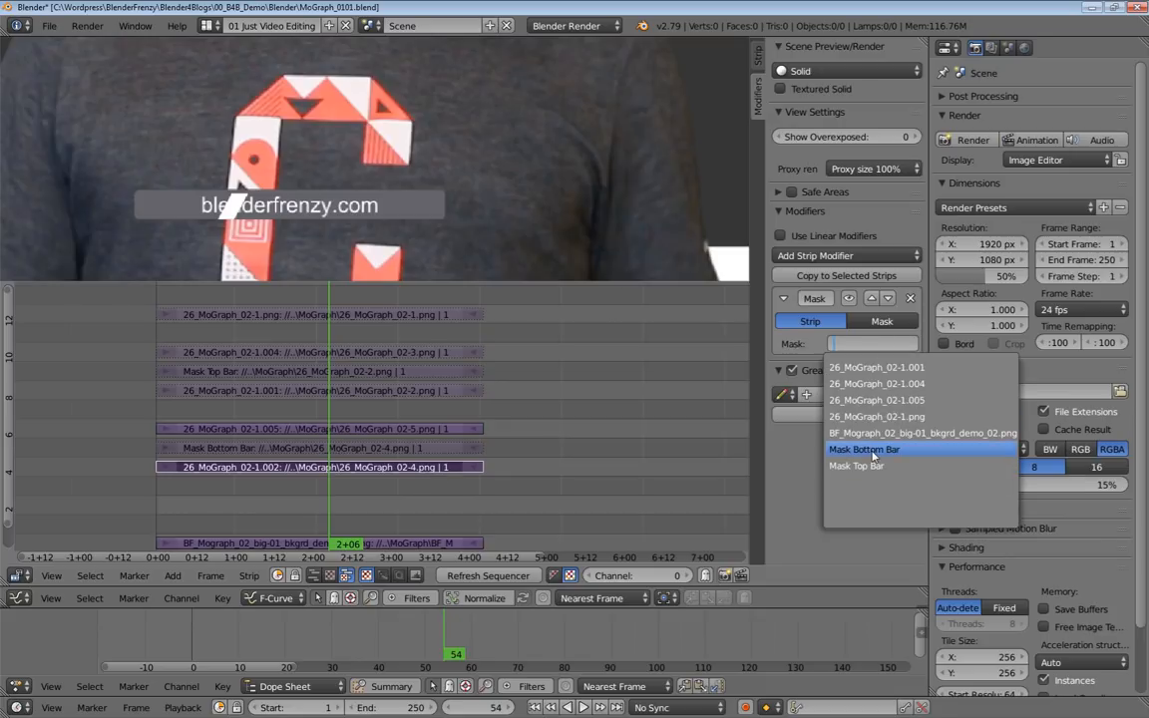
pyautogui.click(872, 451)
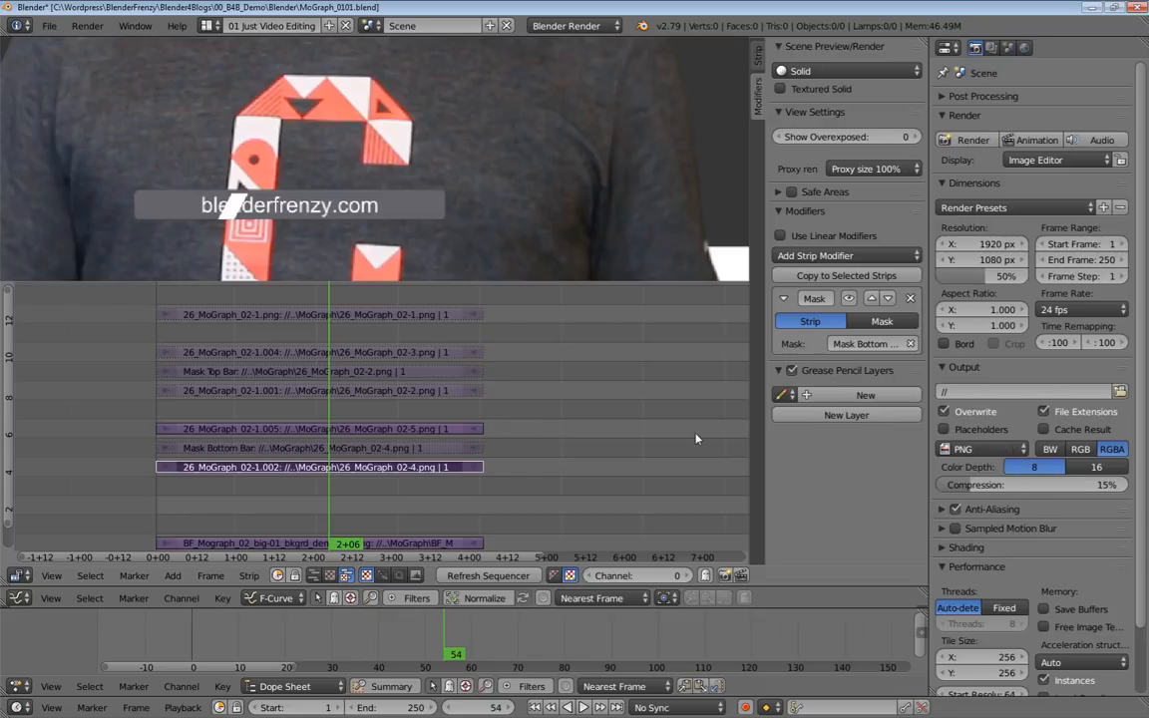
# Test the bottom bar mask by shifting the X image offset of the channel 7 stripe and channel 5 bar, restoring each.
pyautogui.click(344, 429)
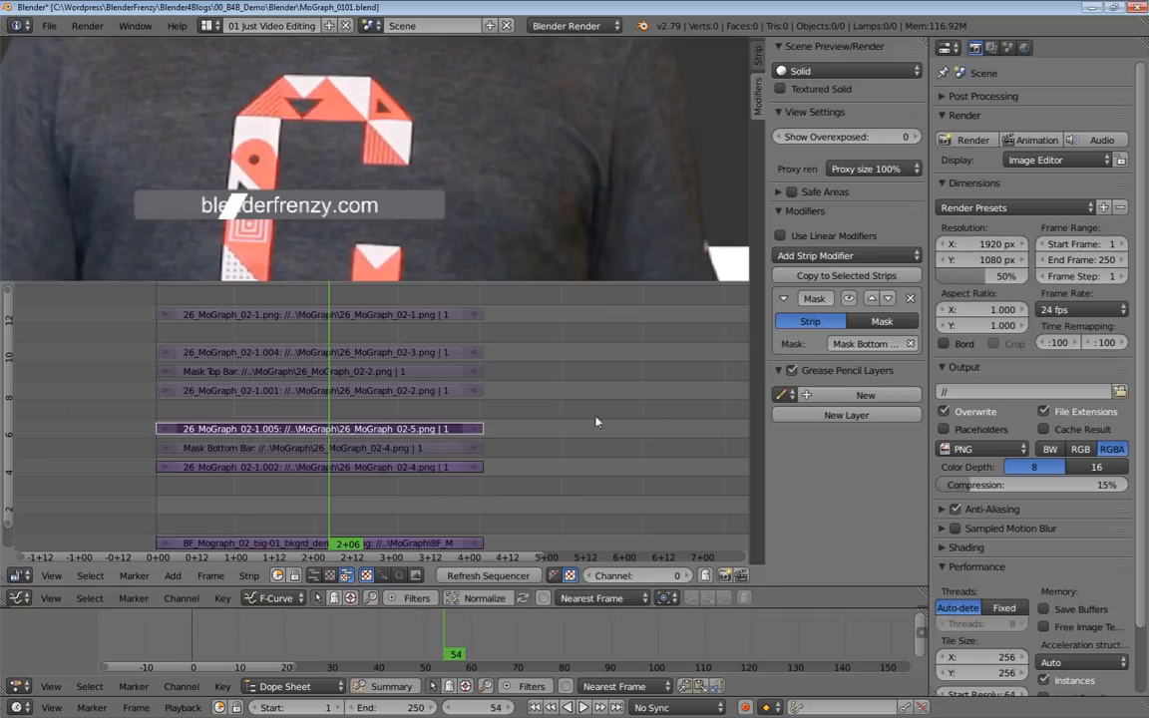
pyautogui.click(758, 62)
pyautogui.moveTo(804, 436); pyautogui.dragTo(772, 436)
pyautogui.moveTo(903, 436); pyautogui.dragTo(440, 485)
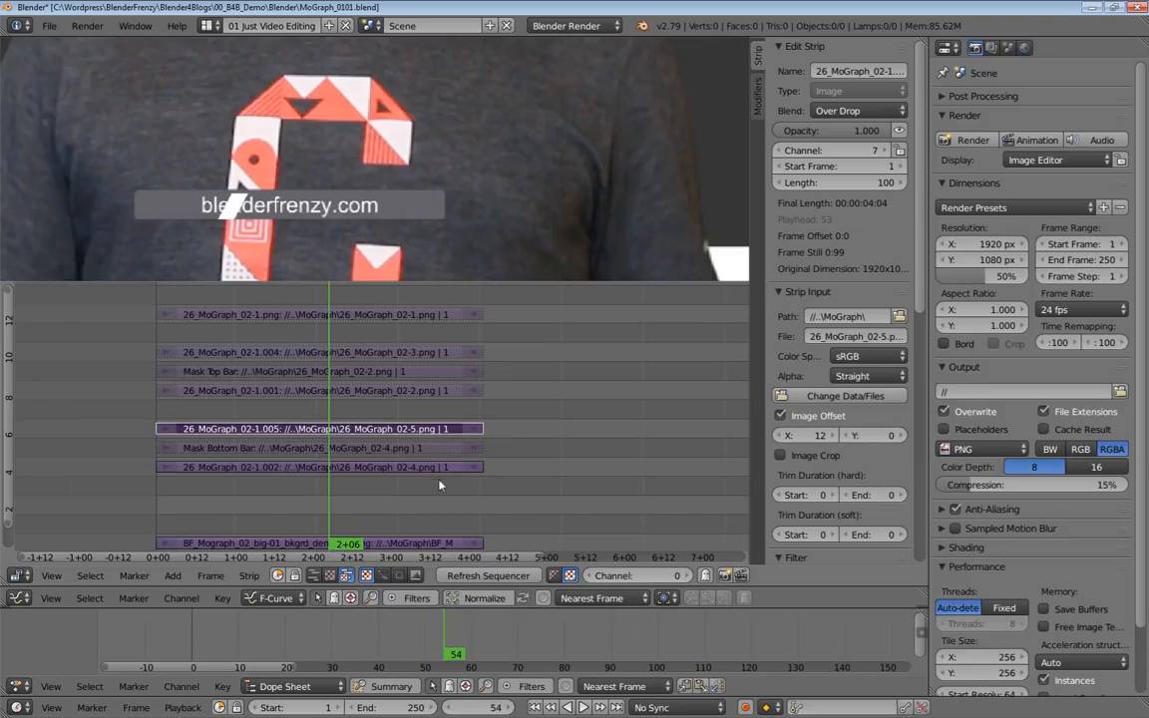
pyautogui.click(300, 466)
pyautogui.moveTo(820, 436); pyautogui.dragTo(494, 436)
pyautogui.hotkey('ctrl', 'z')
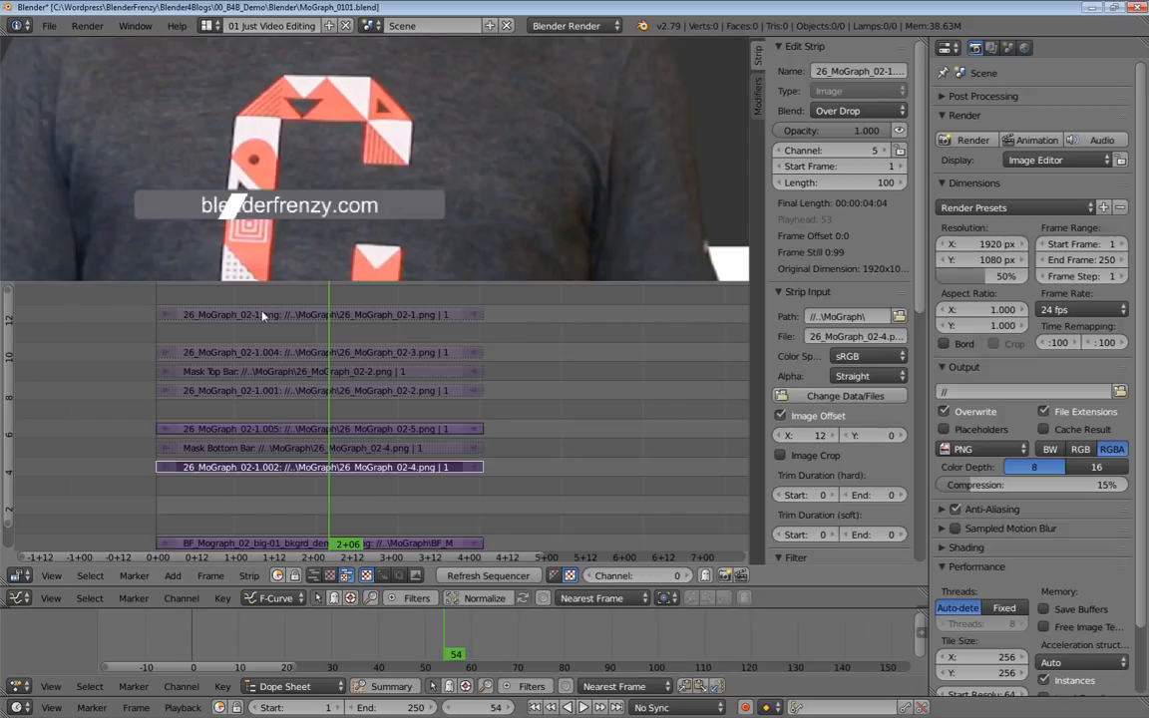
# Unmute the channel 9 name bar, the channel 11 stripe and the channel 13 logo strip, leaving the mask strips muted.
pyautogui.moveTo(334, 402); pyautogui.dragTo(432, 406, button='middle')
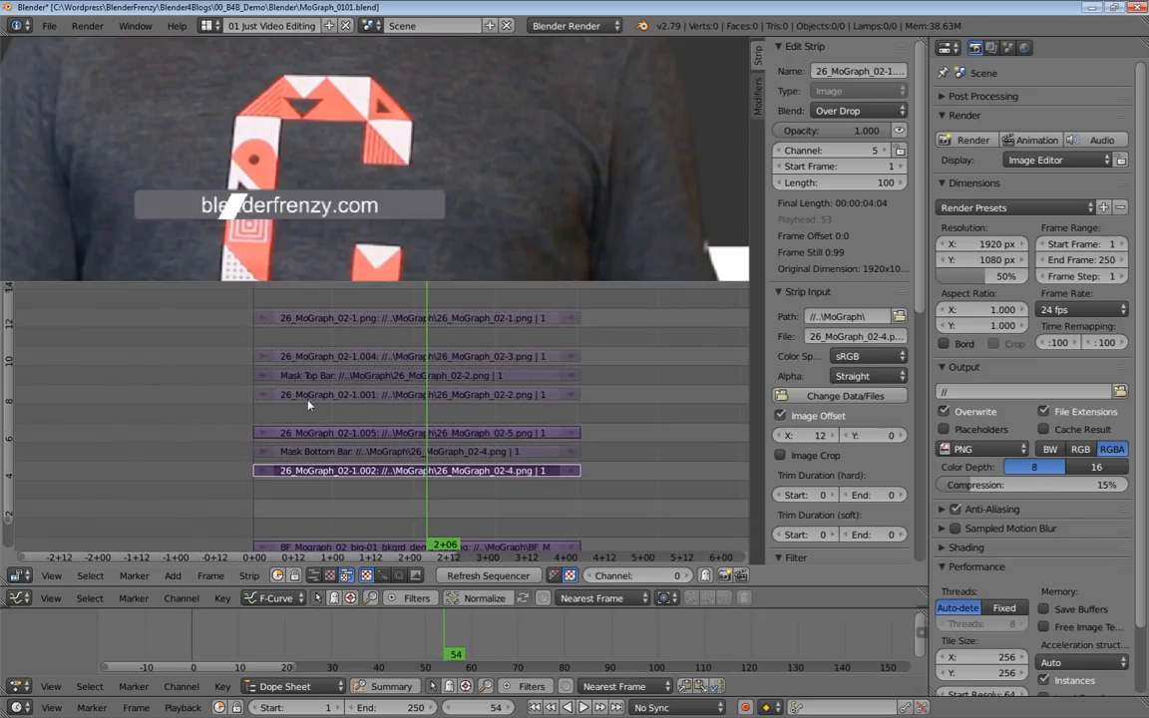
pyautogui.rightClick(303, 454)
pyautogui.rightClick(324, 382)
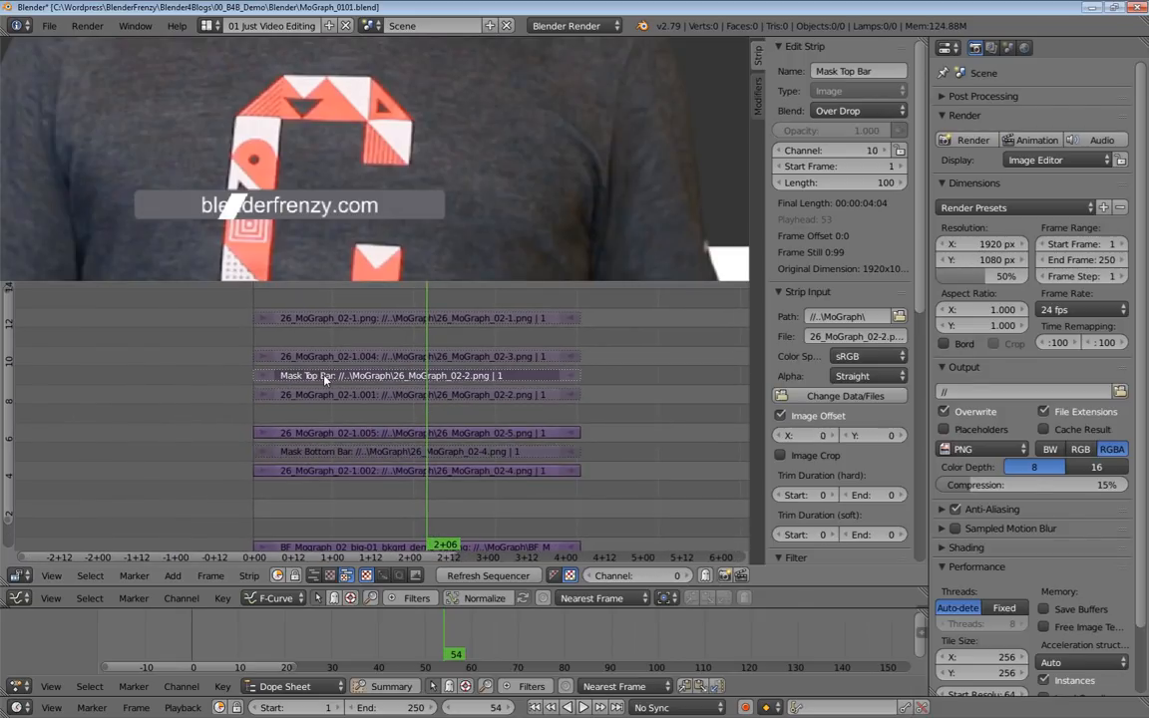
pyautogui.rightClick(302, 395)
pyautogui.rightClick(306, 357)
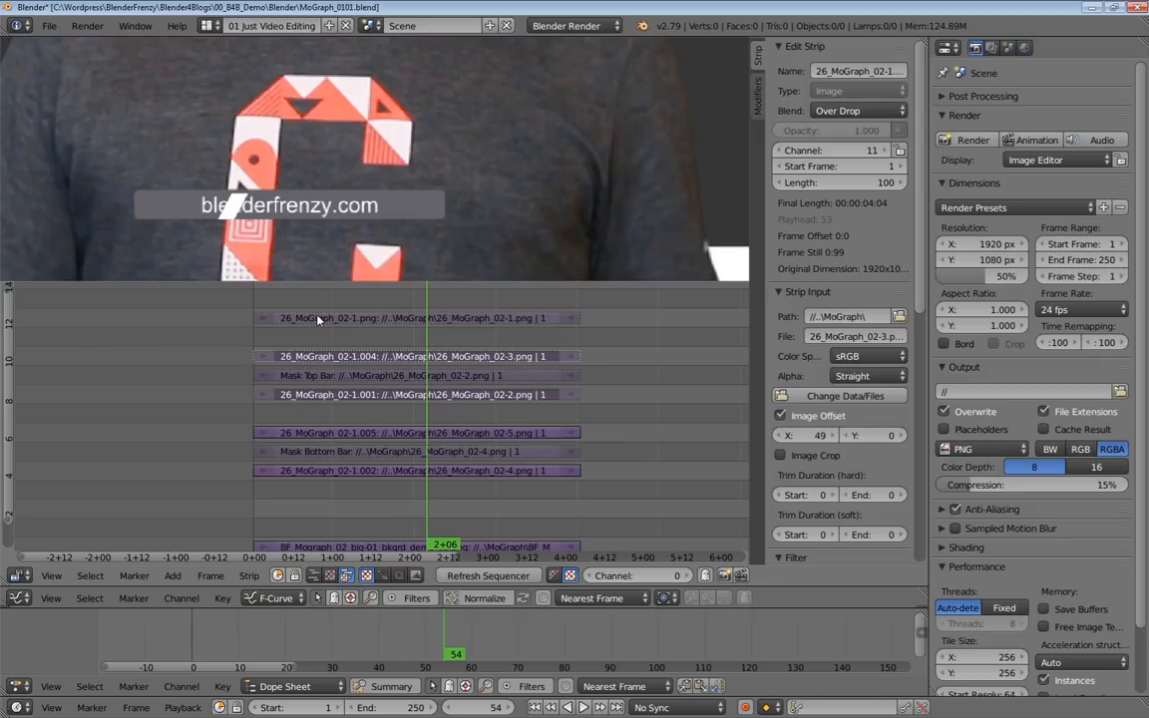
pyautogui.rightClick(315, 319)
pyautogui.hotkey('alt', 'h')
pyautogui.moveTo(431, 354); pyautogui.dragTo(483, 377, button='middle')
pyautogui.scroll(-3, 479, 359)
pyautogui.moveTo(481, 367); pyautogui.dragTo(424, 346, button='middle')
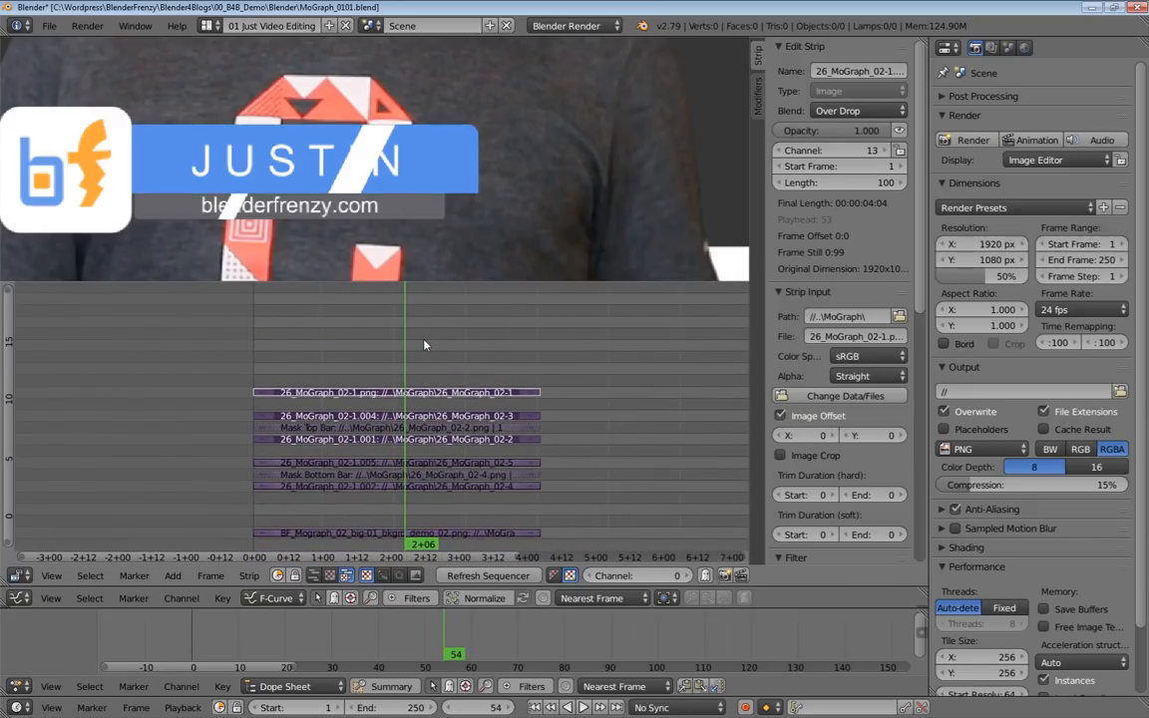
# Save the current project, save a new version as MoGraph_0102.blend and save that version again.
pyautogui.hotkey('ctrl', 's')
pyautogui.click(424, 345)
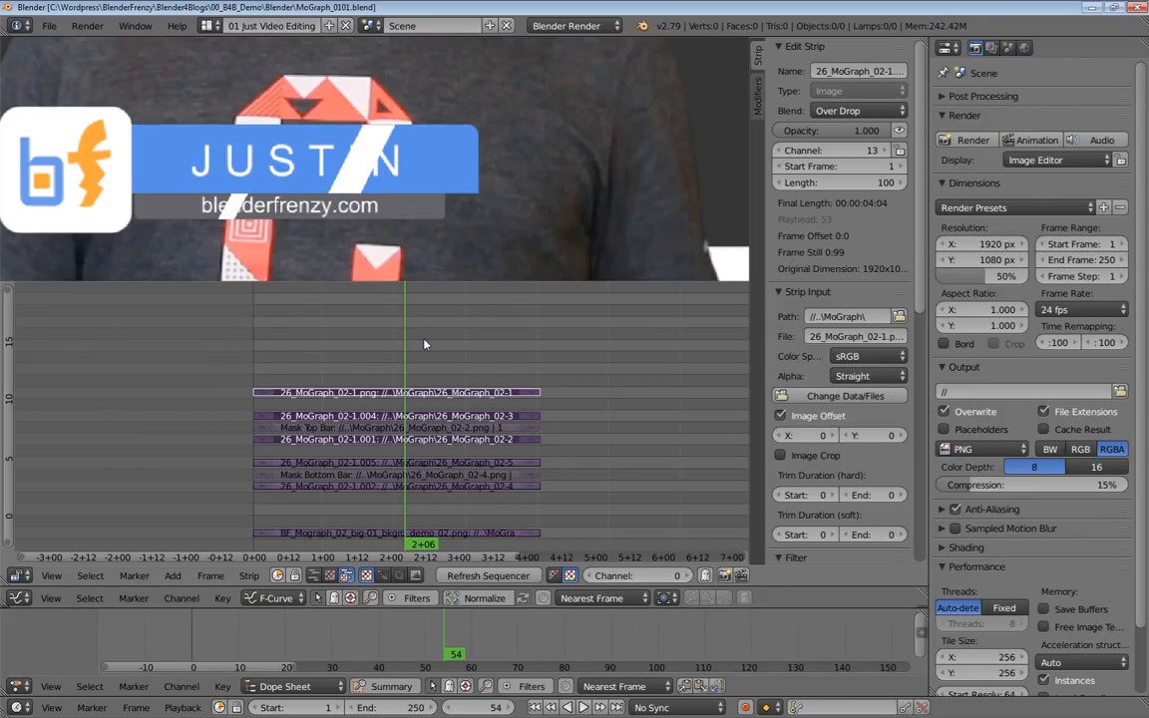
pyautogui.hotkey('ctrl', 'shift', 's')
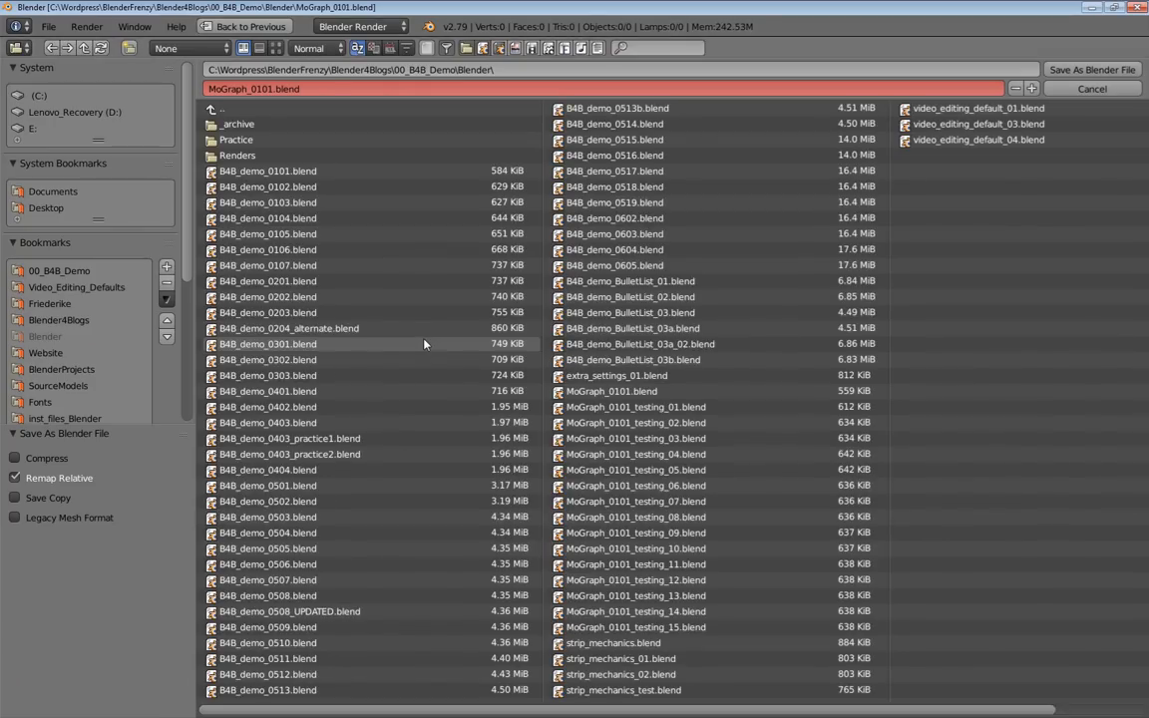
pyautogui.press('KP_Add')
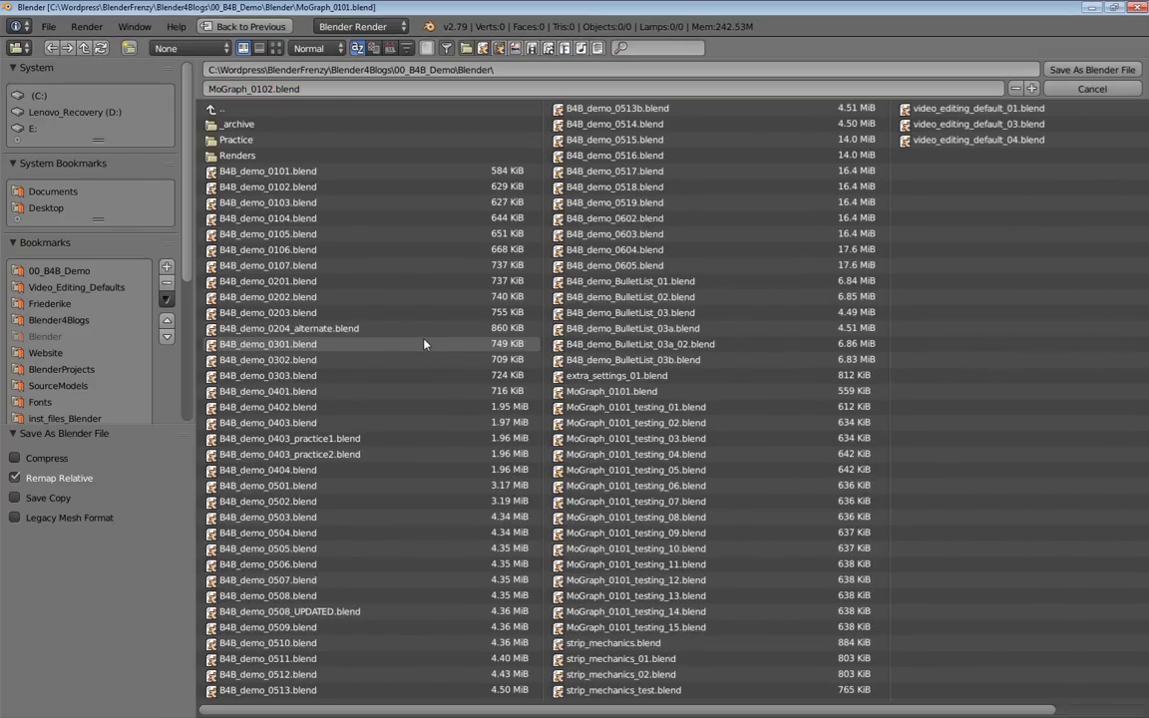
pyautogui.press('Return')
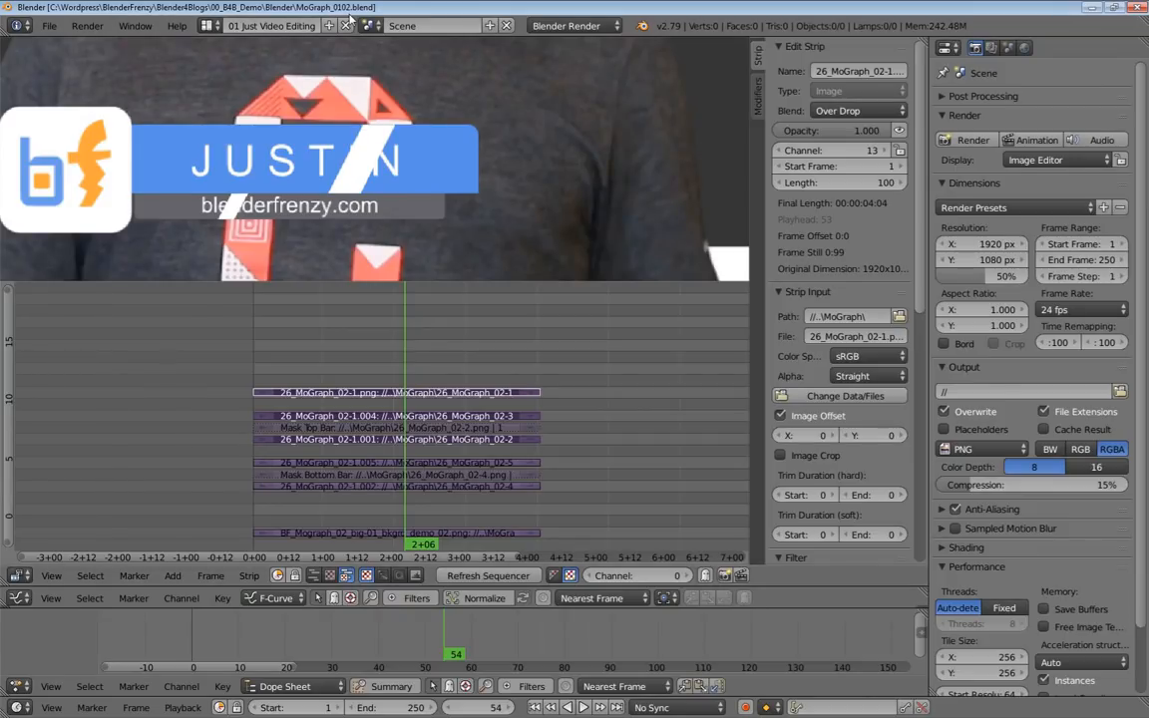
pyautogui.moveTo(391, 357); pyautogui.dragTo(415, 365, button='middle')
pyautogui.hotkey('ctrl', 's')
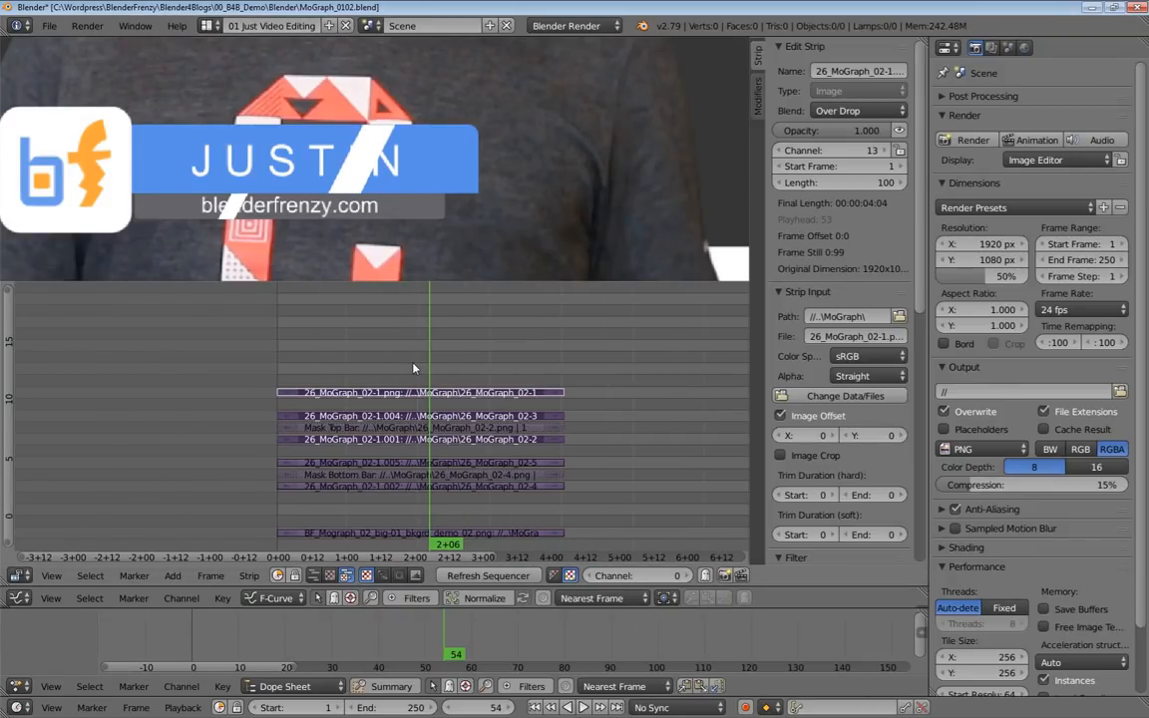
# Move the playhead to frame 1 with the whole lower third in view in the preview.
pyautogui.hotkey('shift', 'Left')
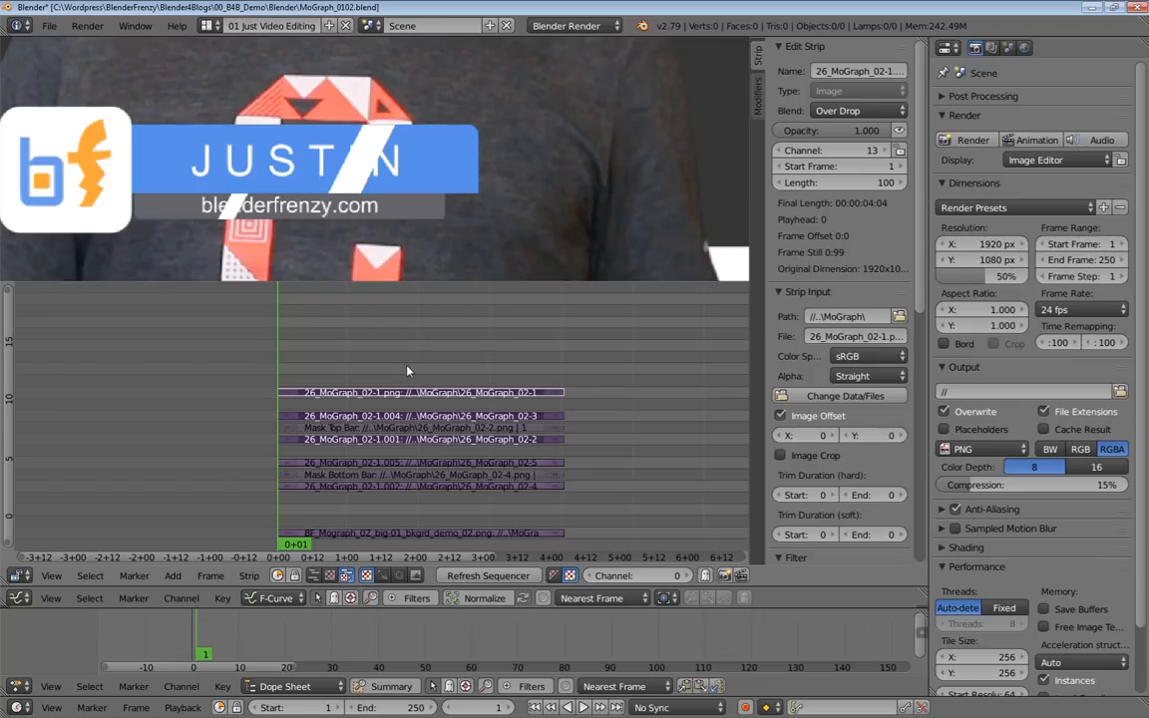
pyautogui.scroll(-5, 301, 213)
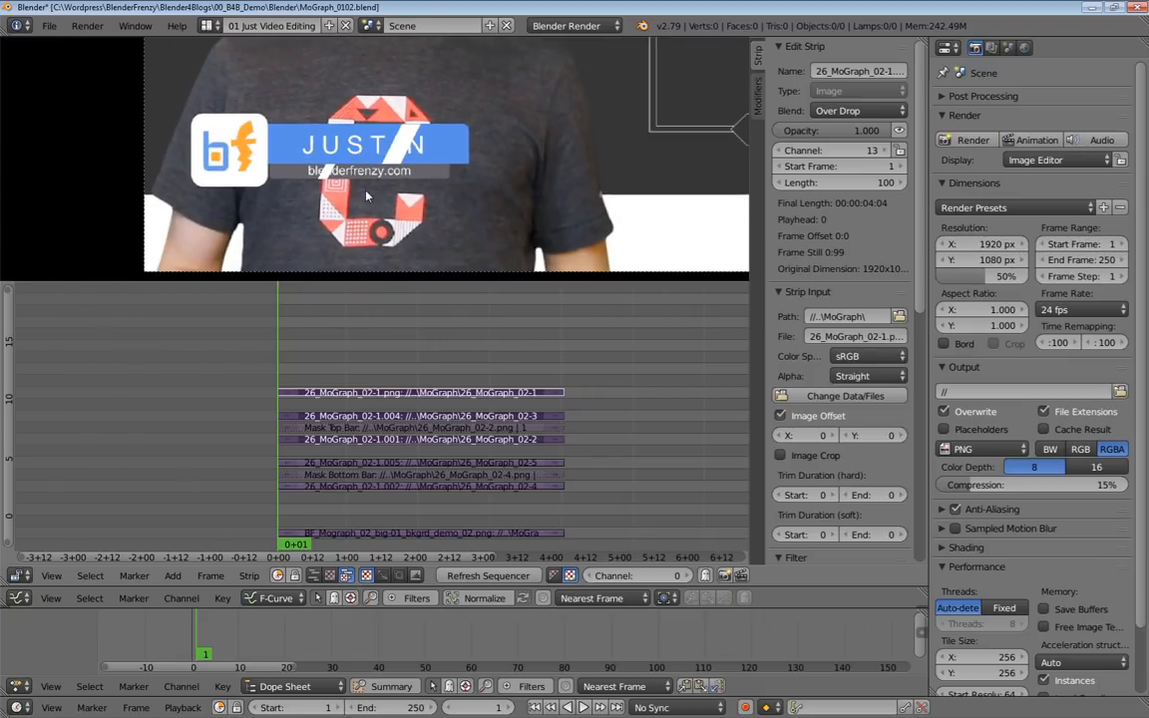